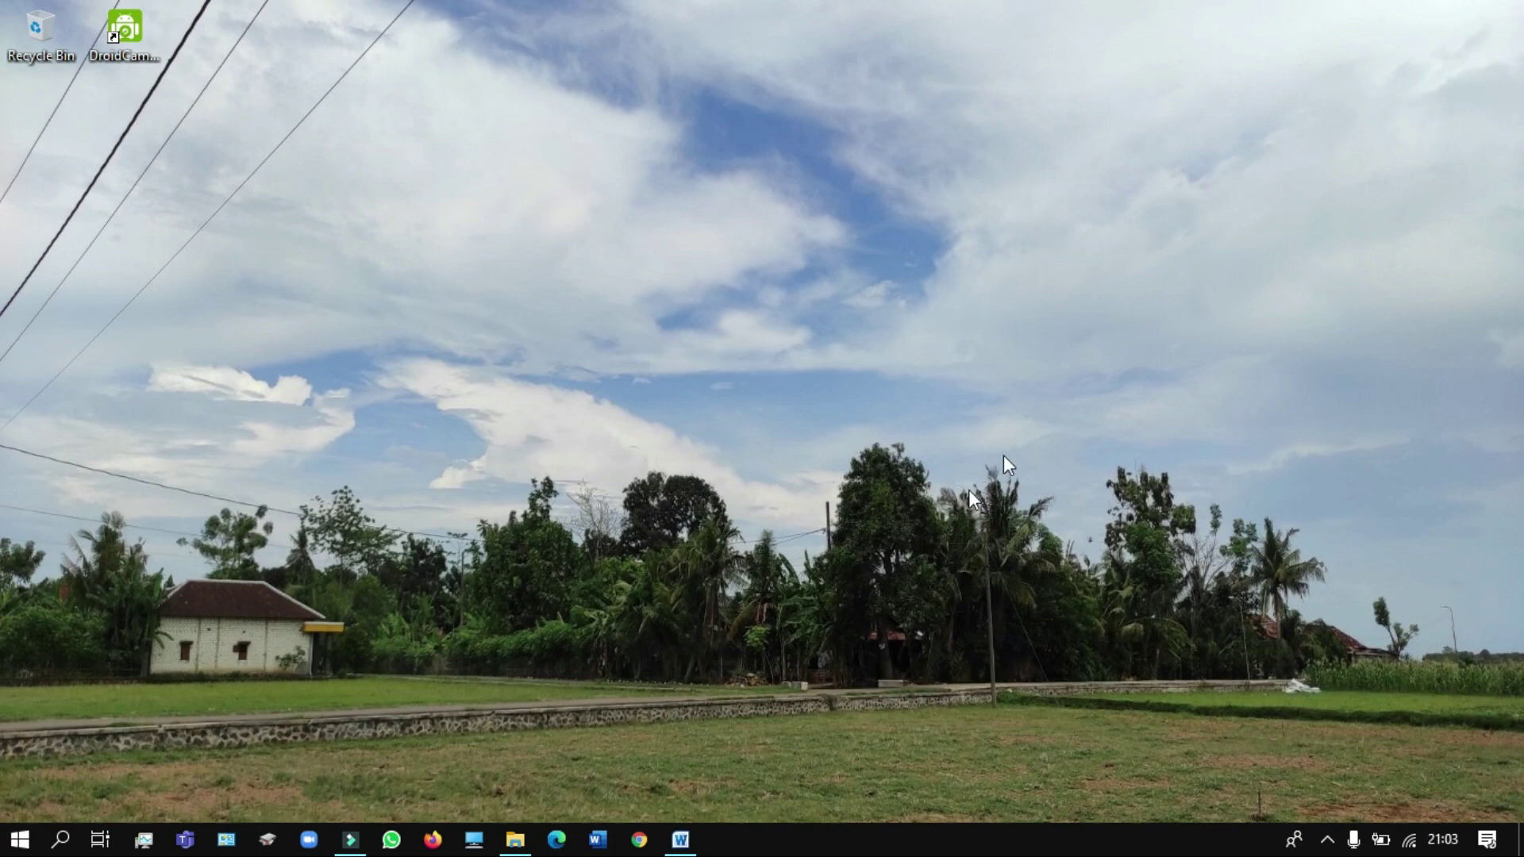
Restore the blank Document1 in Word and show the Insert ribbon commands.
left_click(681, 843)
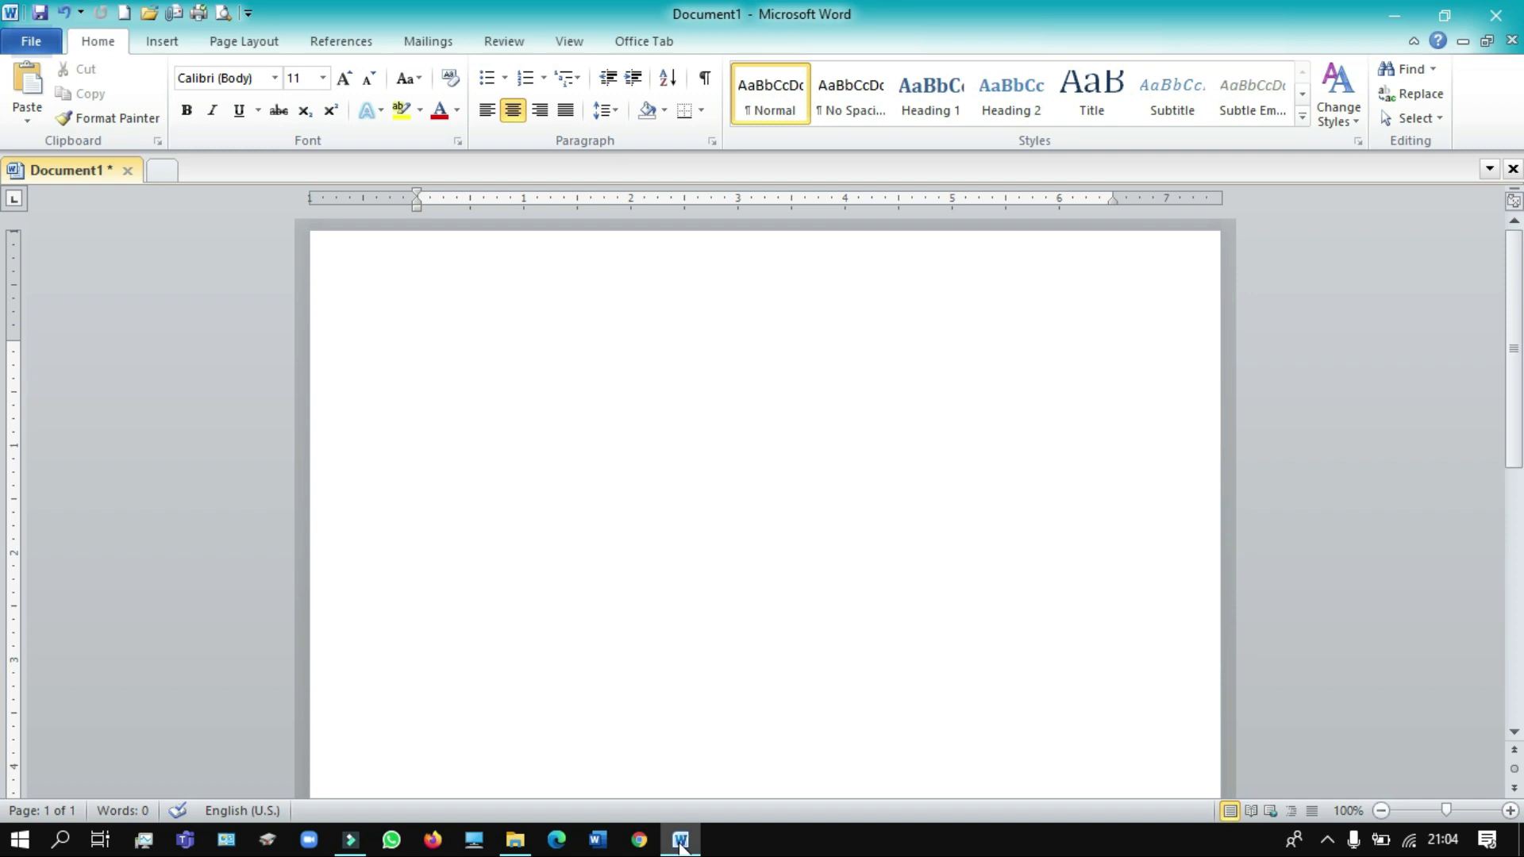
left_click(172, 46)
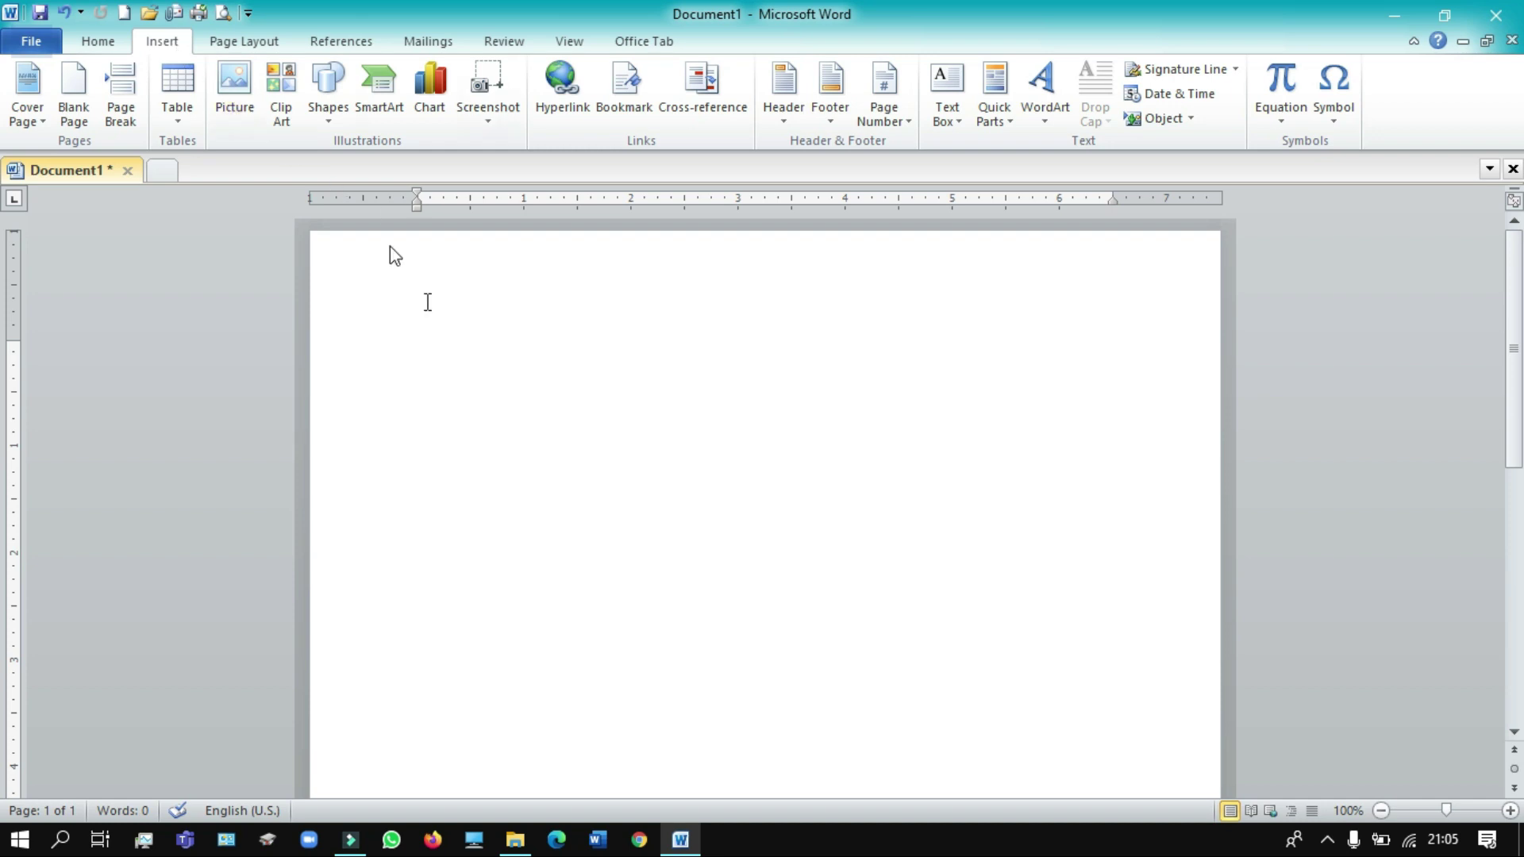
Drag Materi Tanda Tangan.jpg from the Pictures folder onto the blank Word page.
left_click(513, 842)
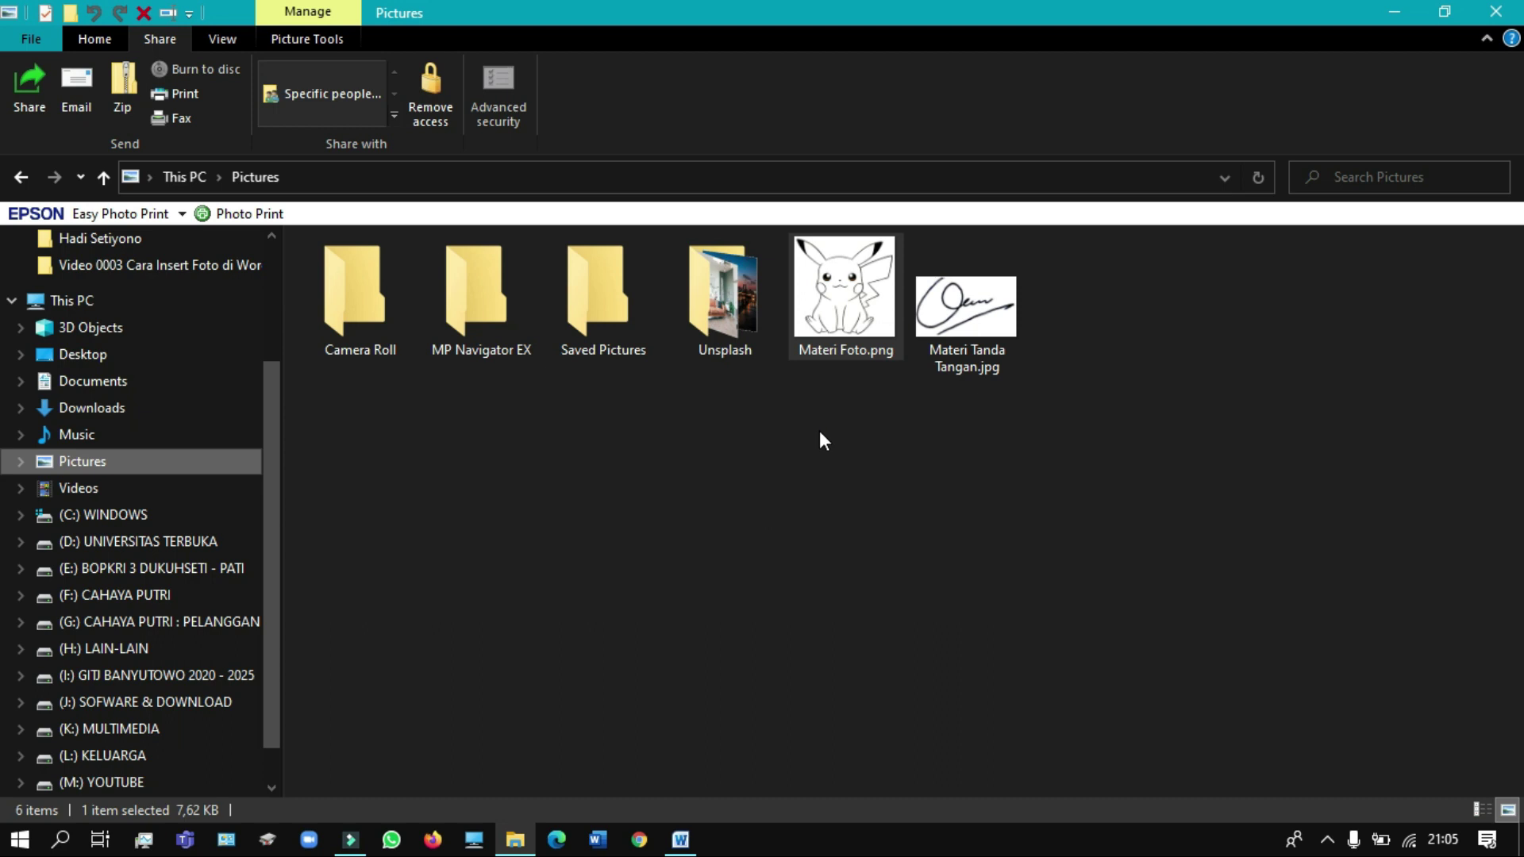
left_click(680, 840)
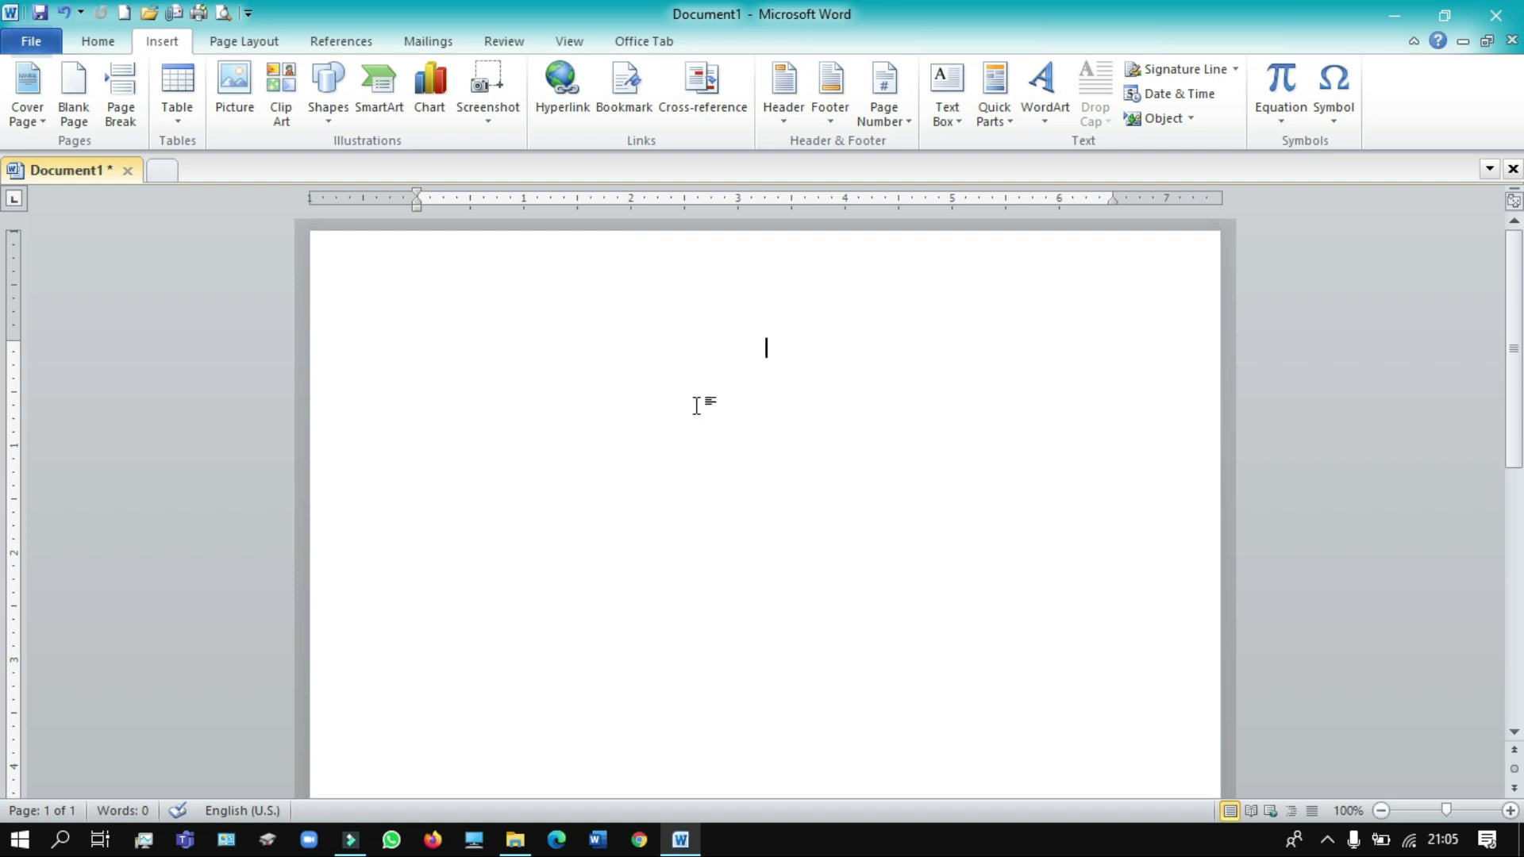
left_click(516, 840)
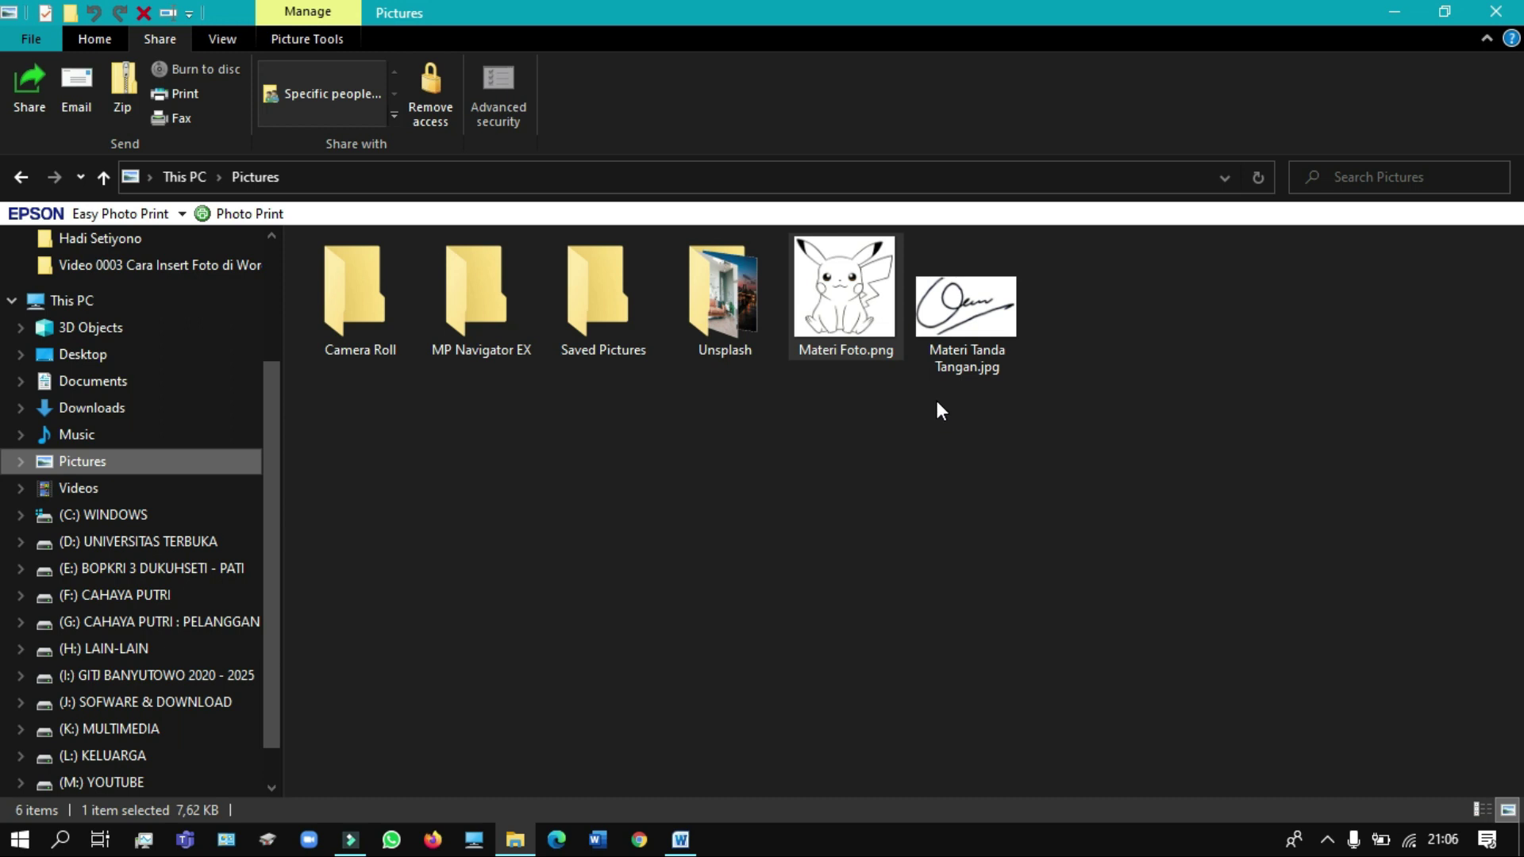
left_click(963, 321)
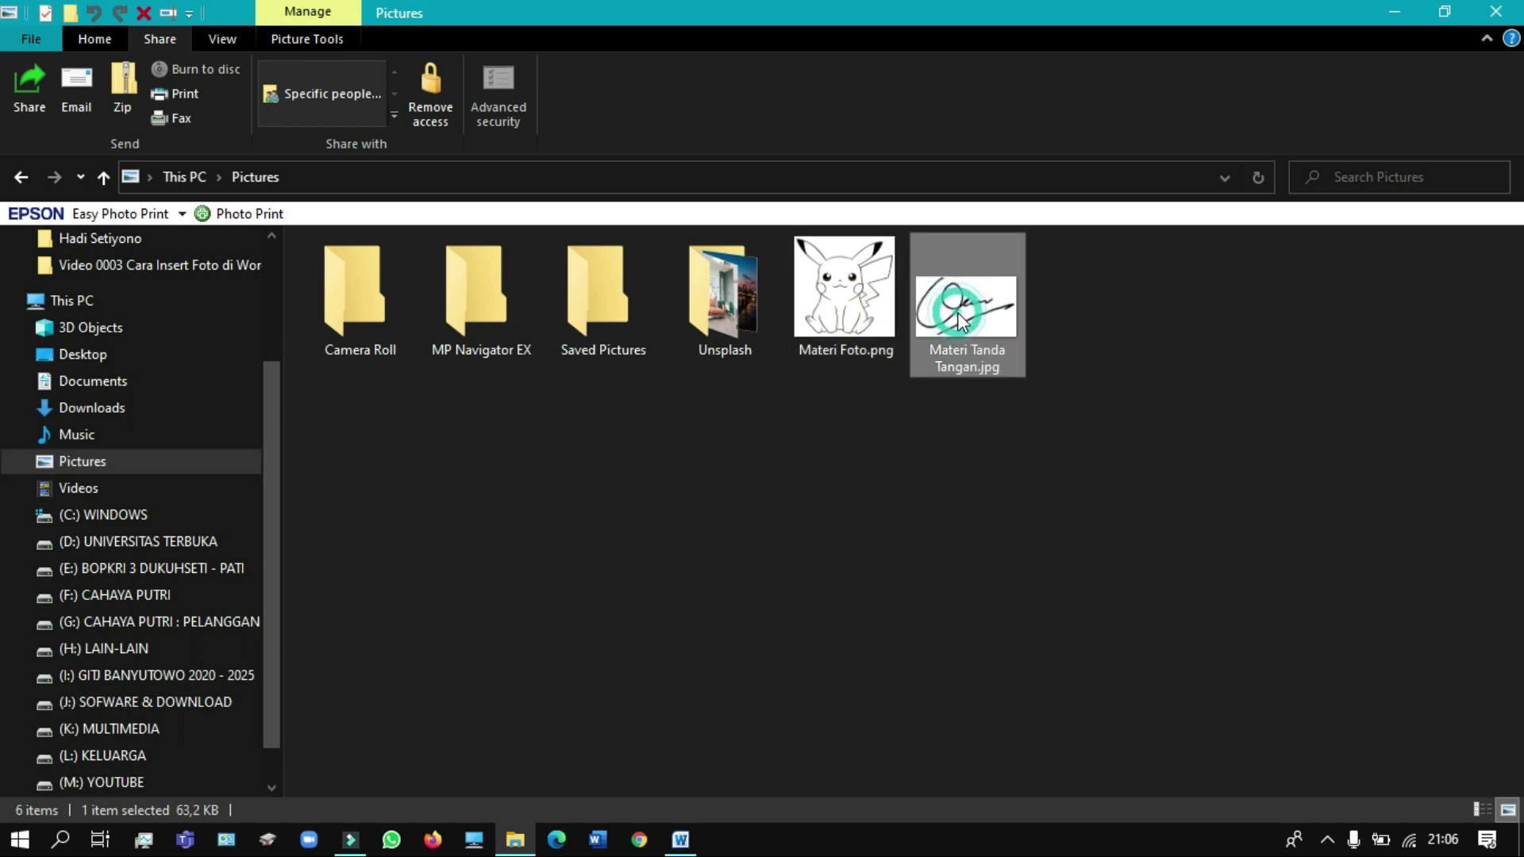
mouse_move(963, 321)
left_mouse_down()
mouse_move(851, 486)
mouse_move(681, 841)
left_mouse_up()
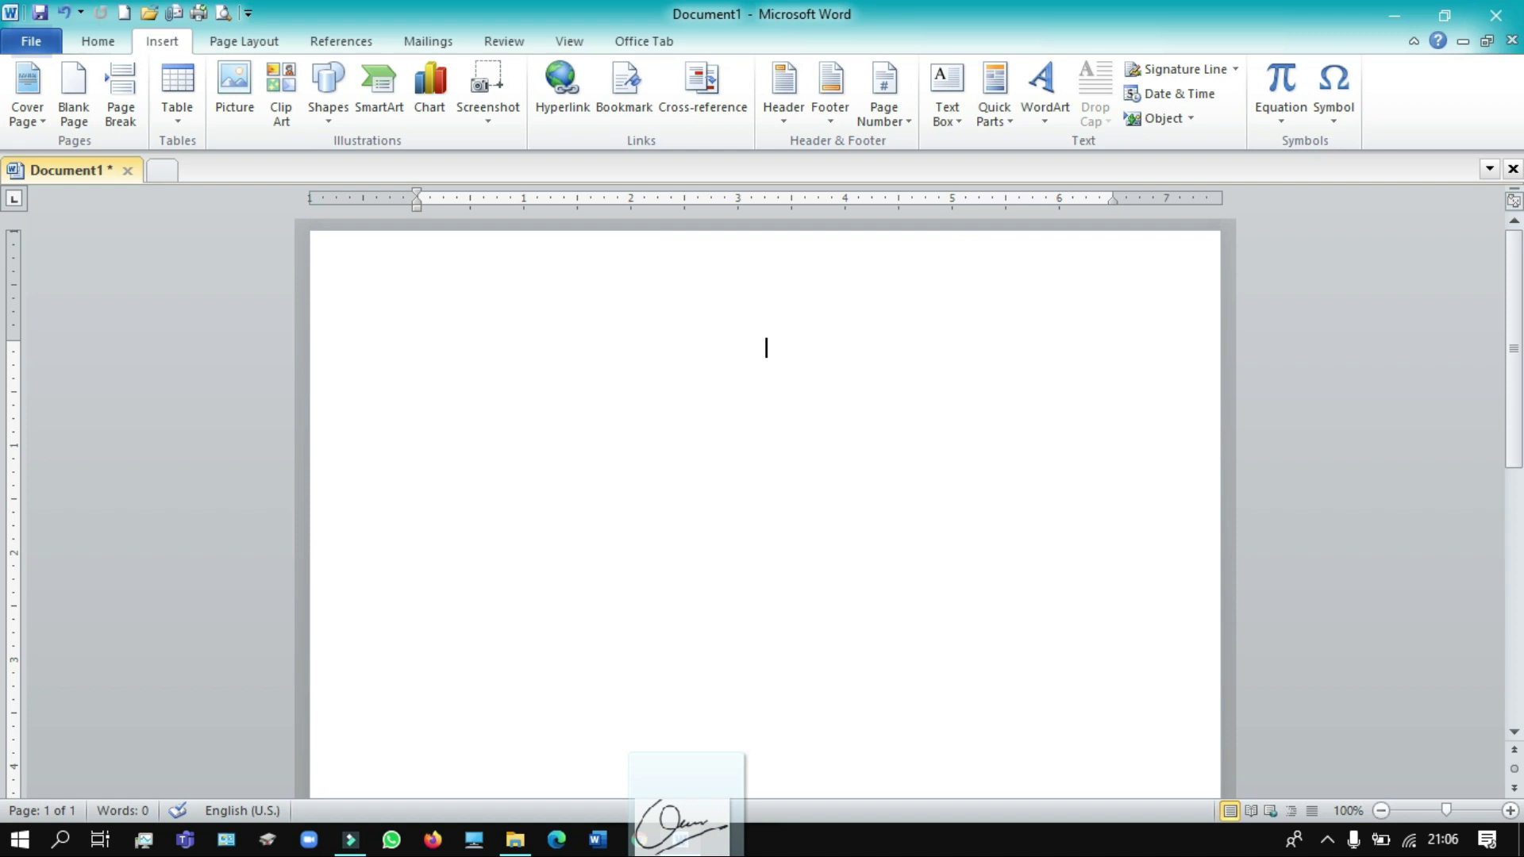
left_click_drag(681, 837, 729, 431)
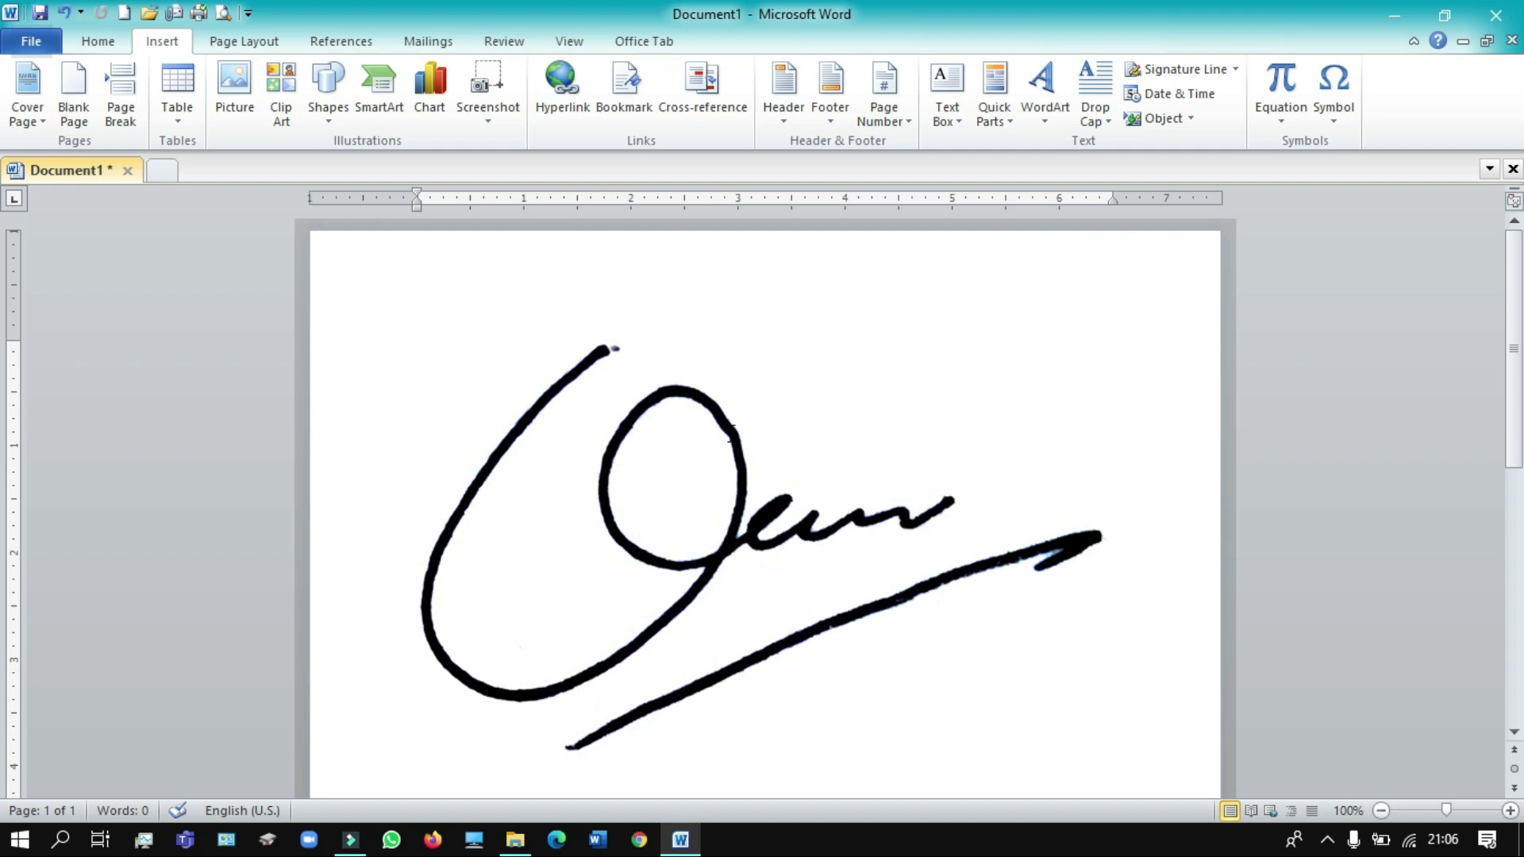
scroll(830, 469, "down", 3)
Start a new line under the signature and drag Materi Foto.png onto it.
left_click(784, 441)
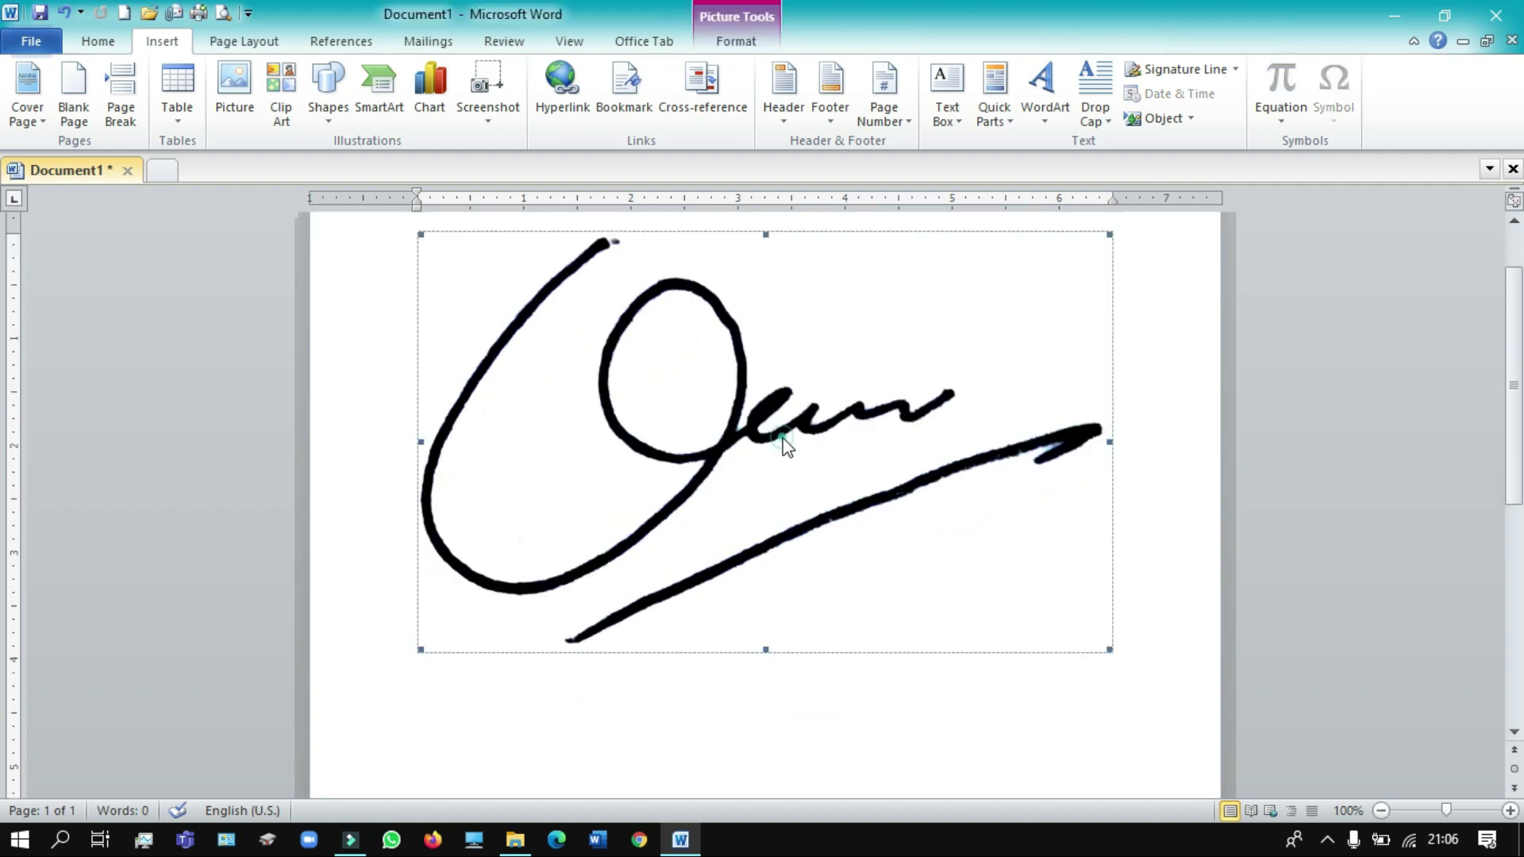
scroll(816, 477, "down", 4)
left_click(1131, 512)
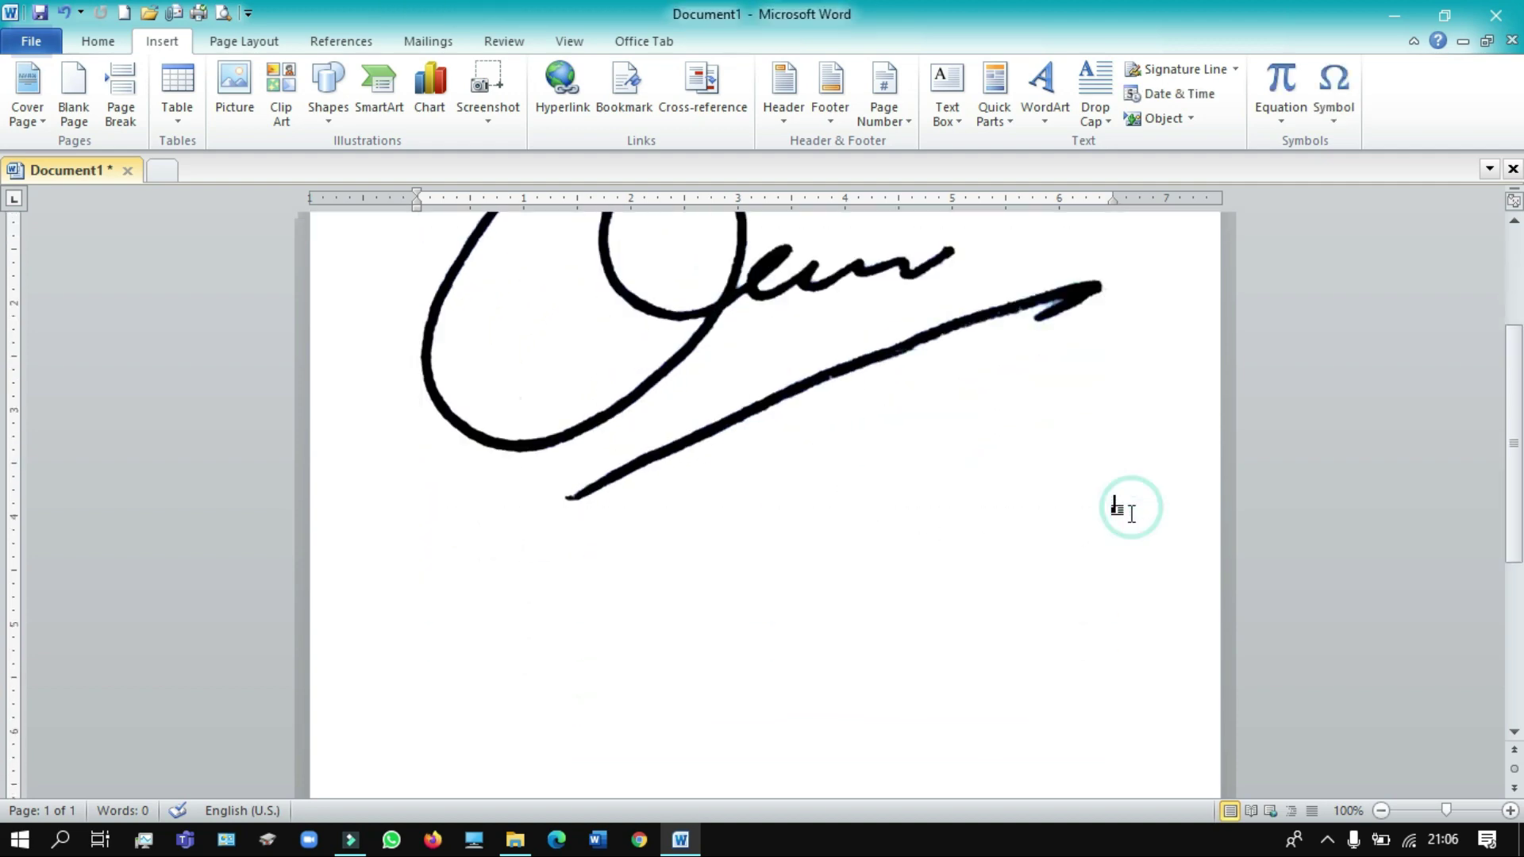
key("Return")
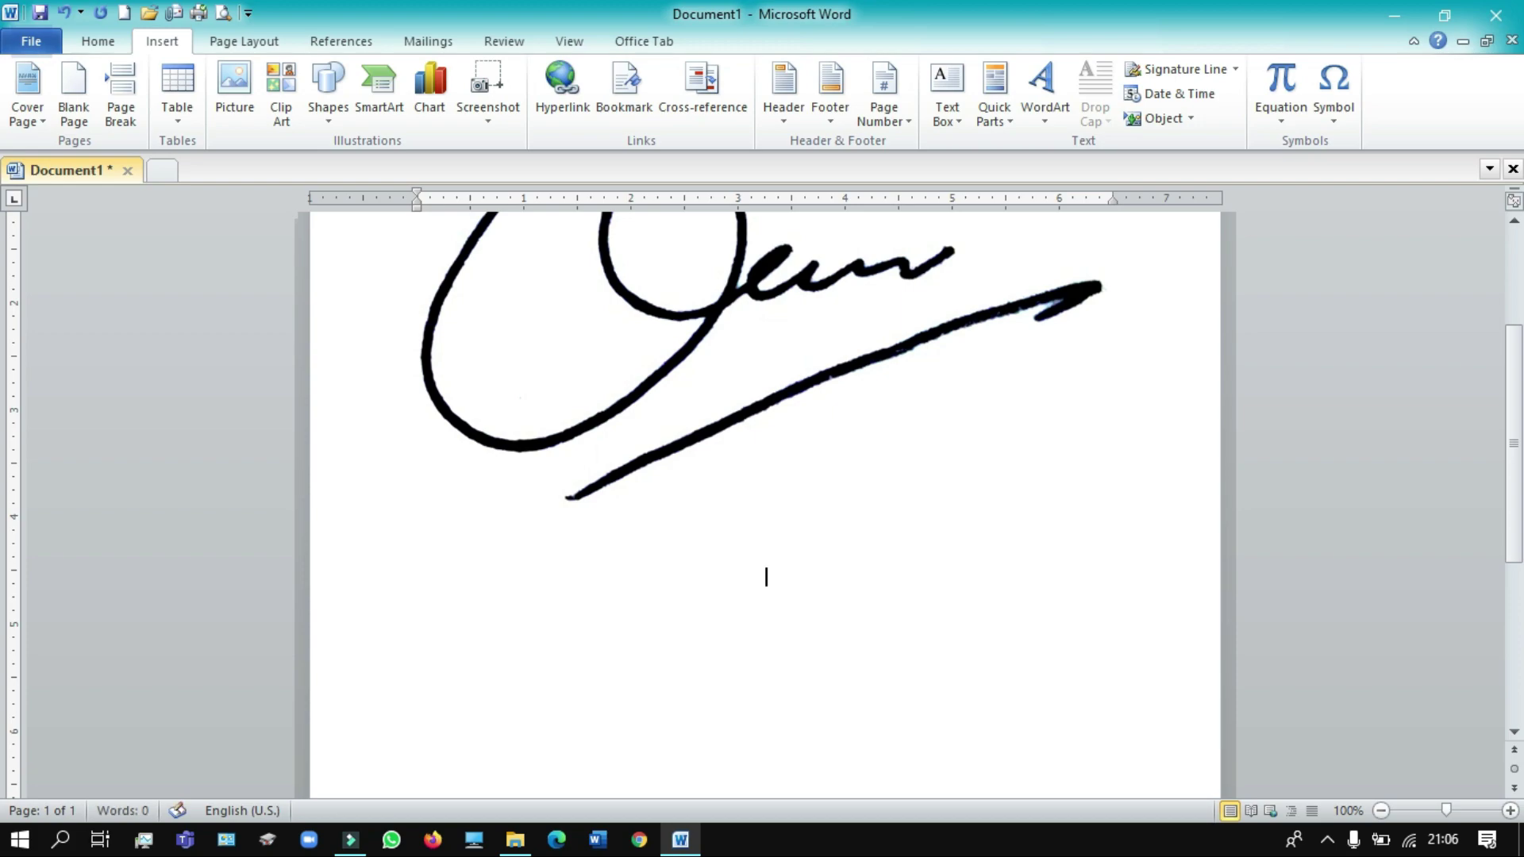
left_click(514, 841)
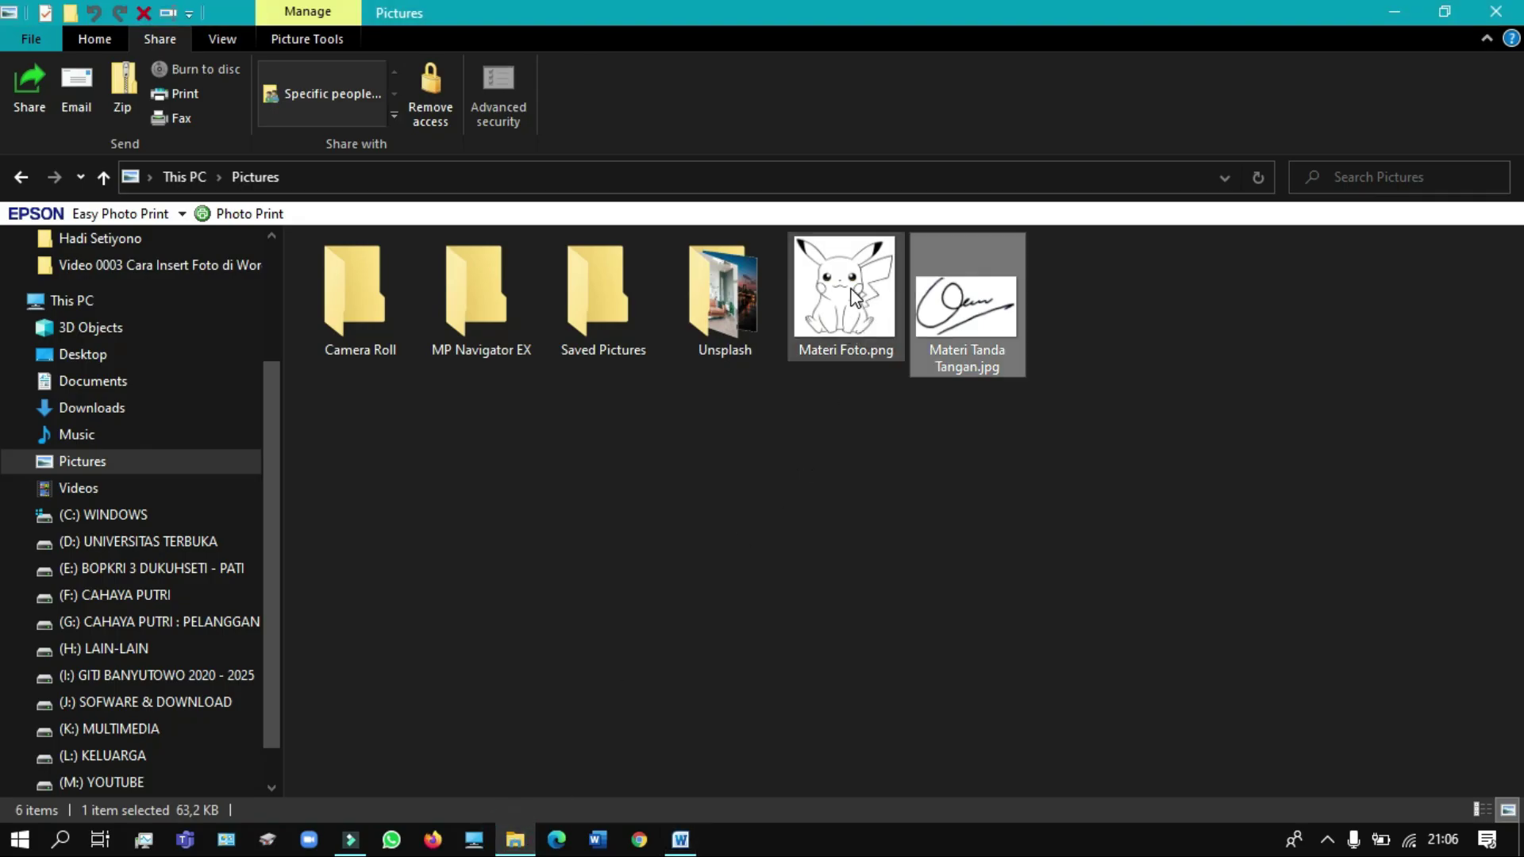
mouse_move(855, 297)
left_mouse_down()
mouse_move(687, 743)
mouse_move(679, 849)
left_mouse_up()
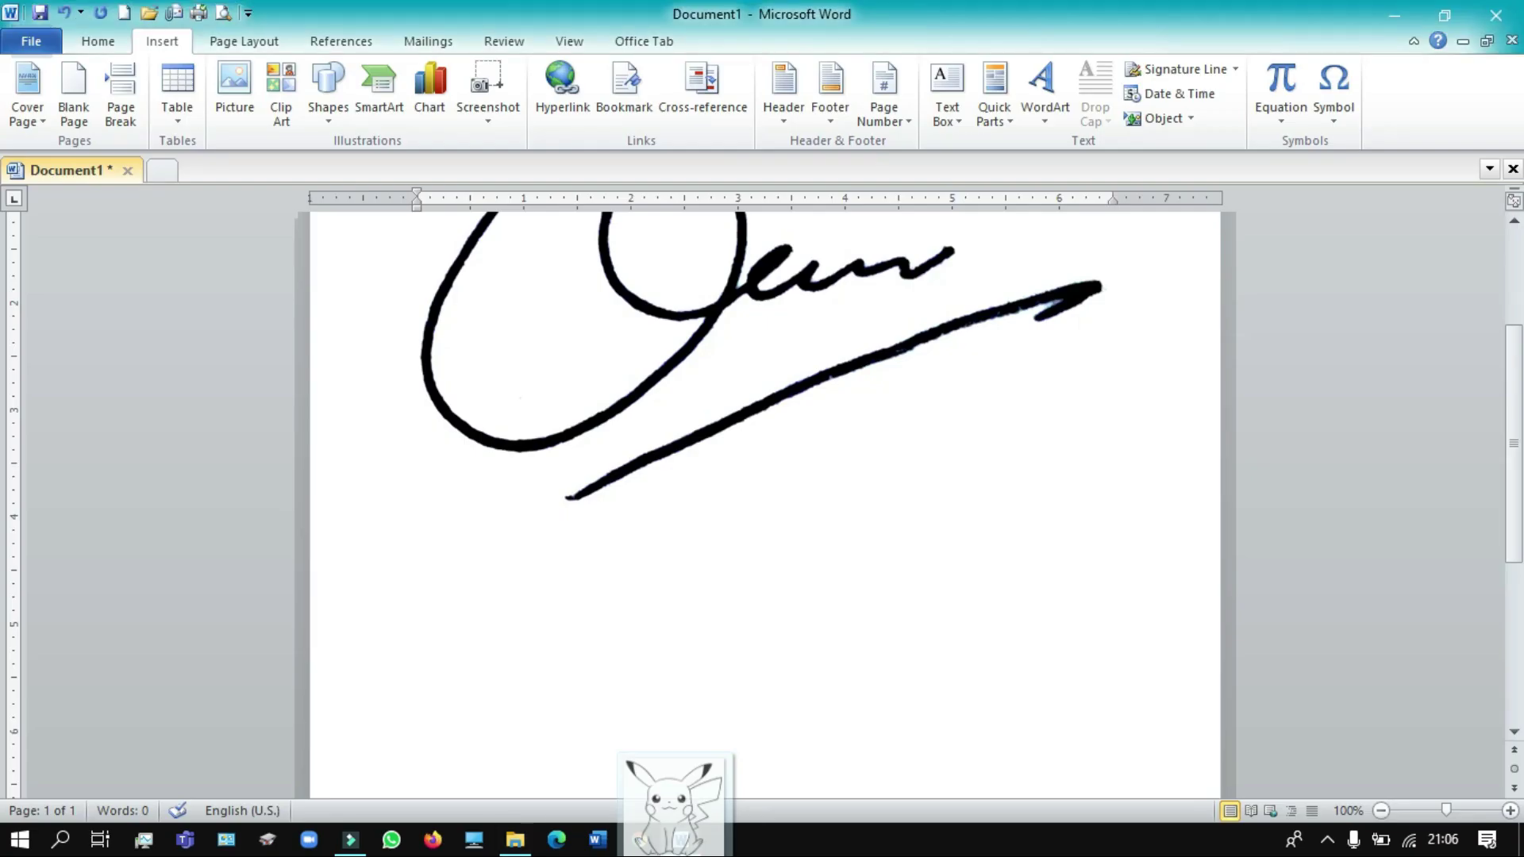
mouse_move(679, 846)
left_mouse_down()
mouse_move(747, 691)
mouse_move(738, 631)
left_mouse_up()
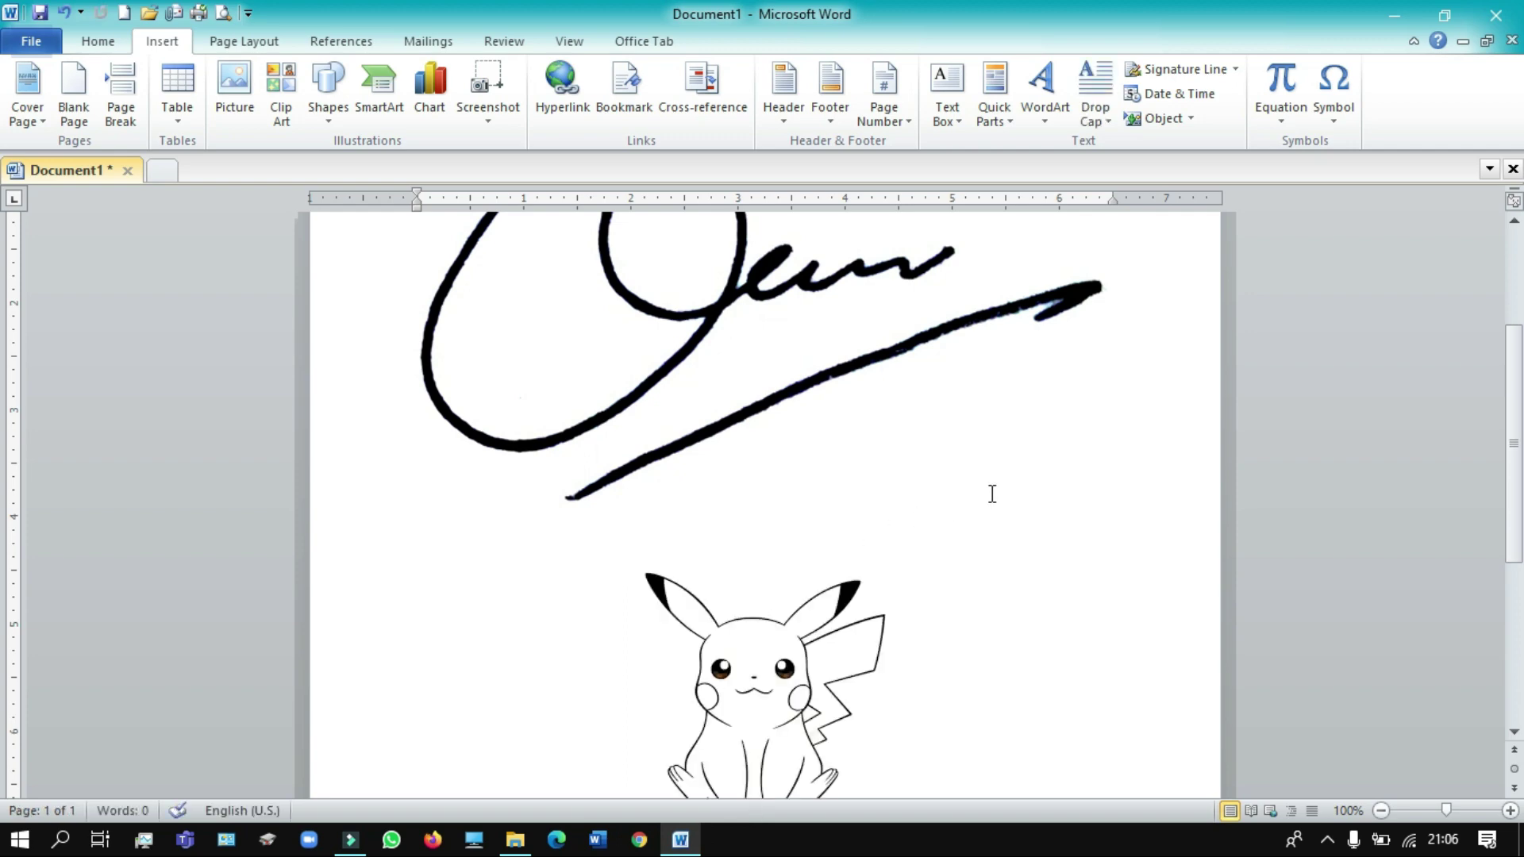
scroll(993, 494, "down", 2)
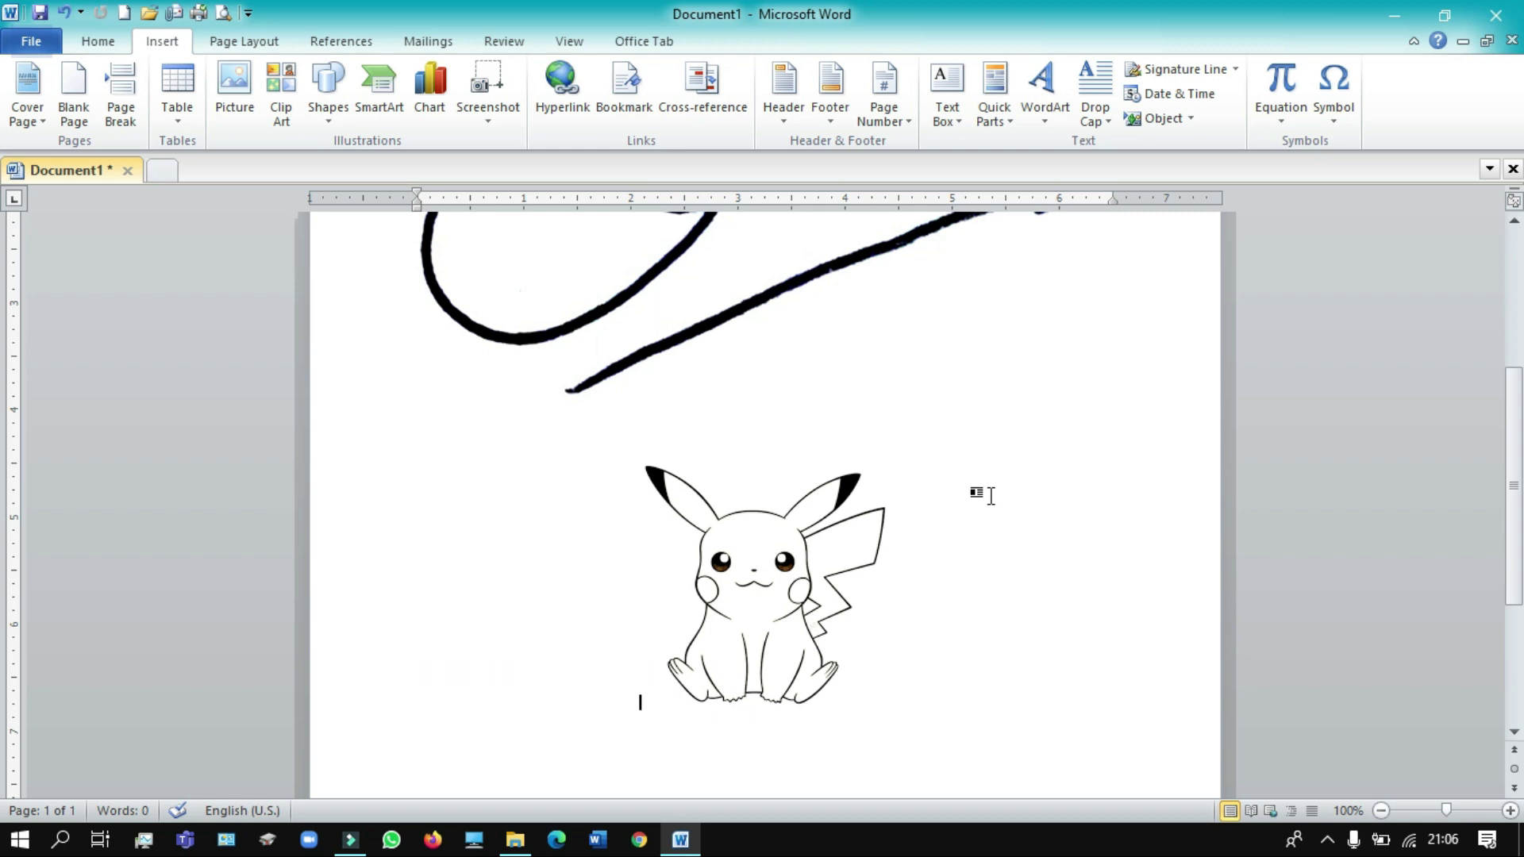
Delete both the signature and Pikachu pictures from the page.
left_click(741, 276)
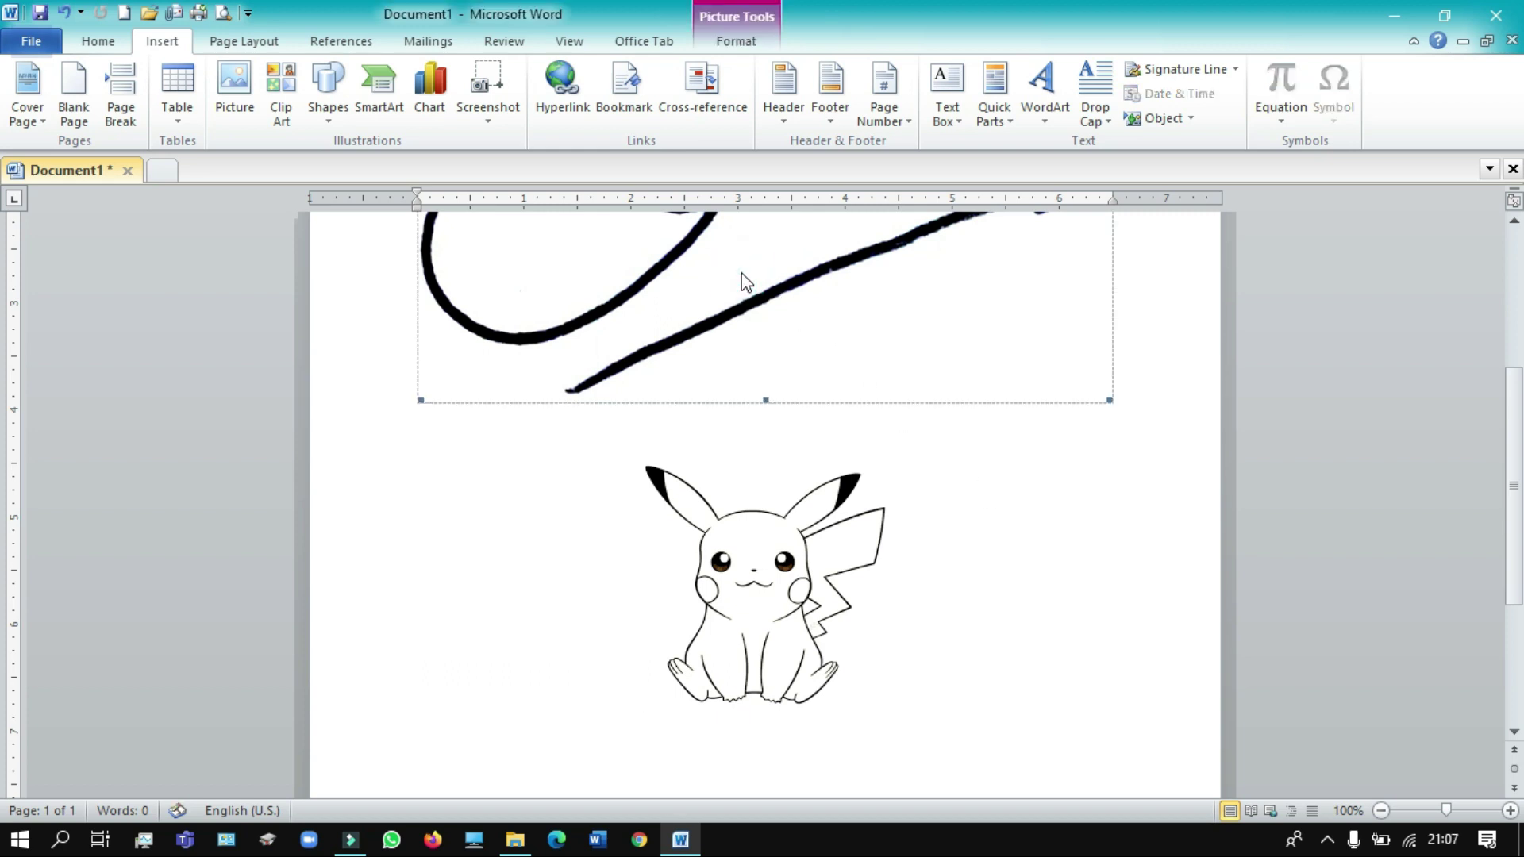
key("Delete")
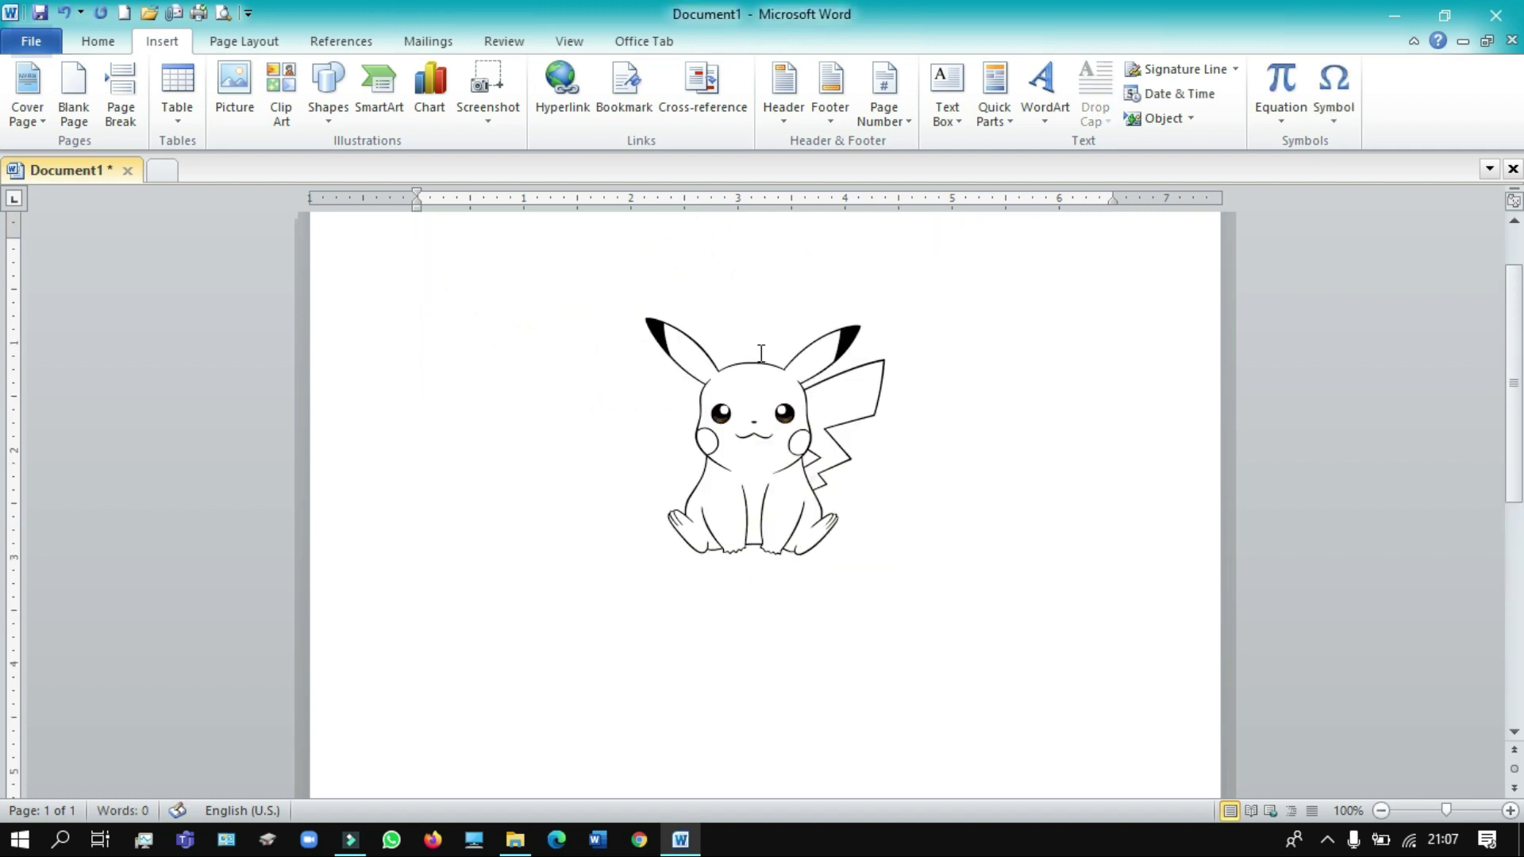
left_click(791, 456)
key("Delete")
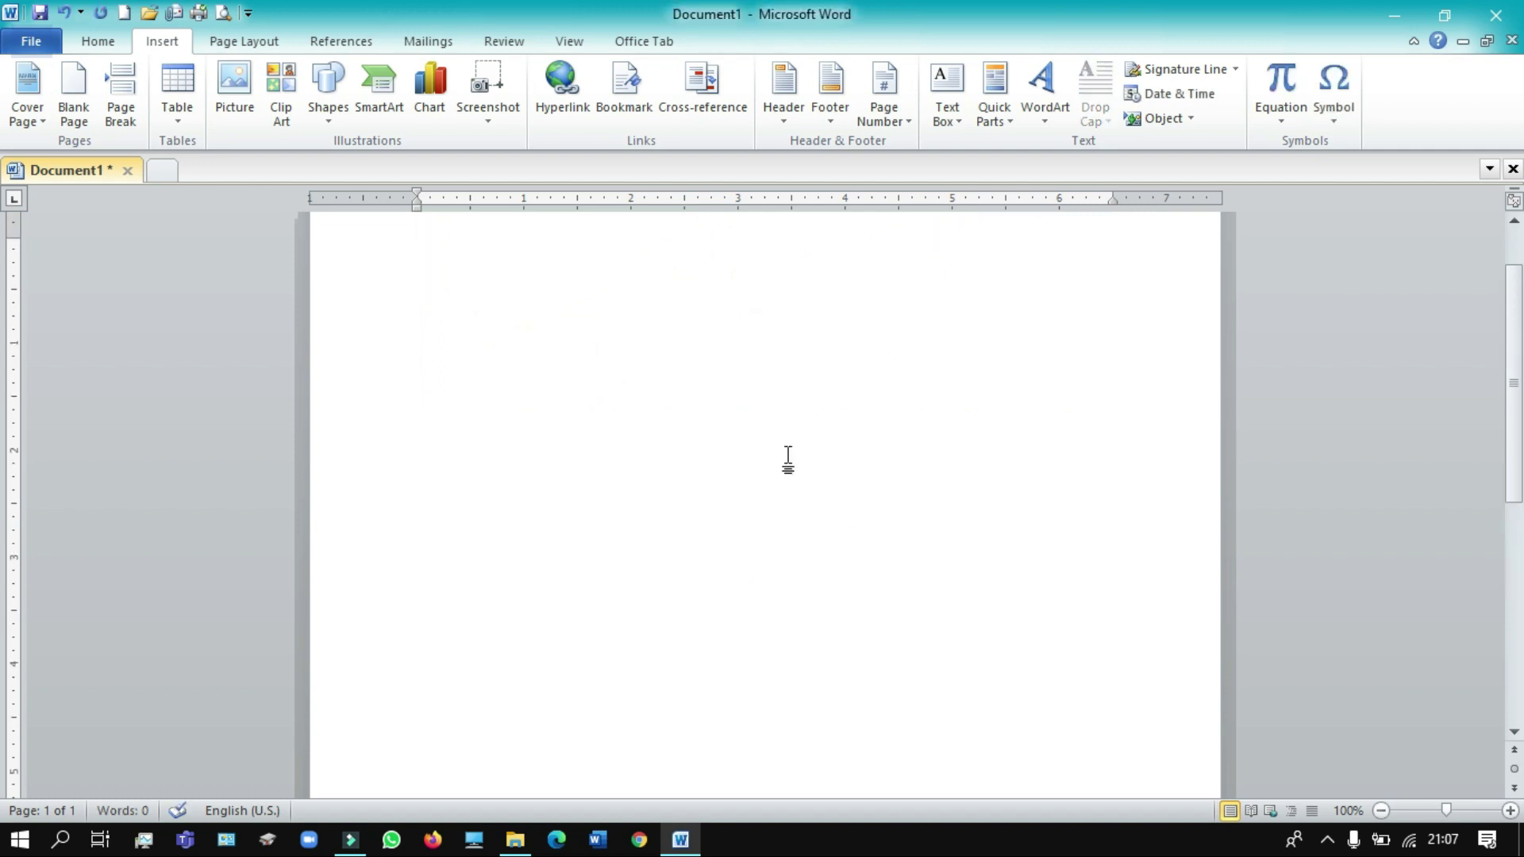
scroll(788, 458, "up", 1)
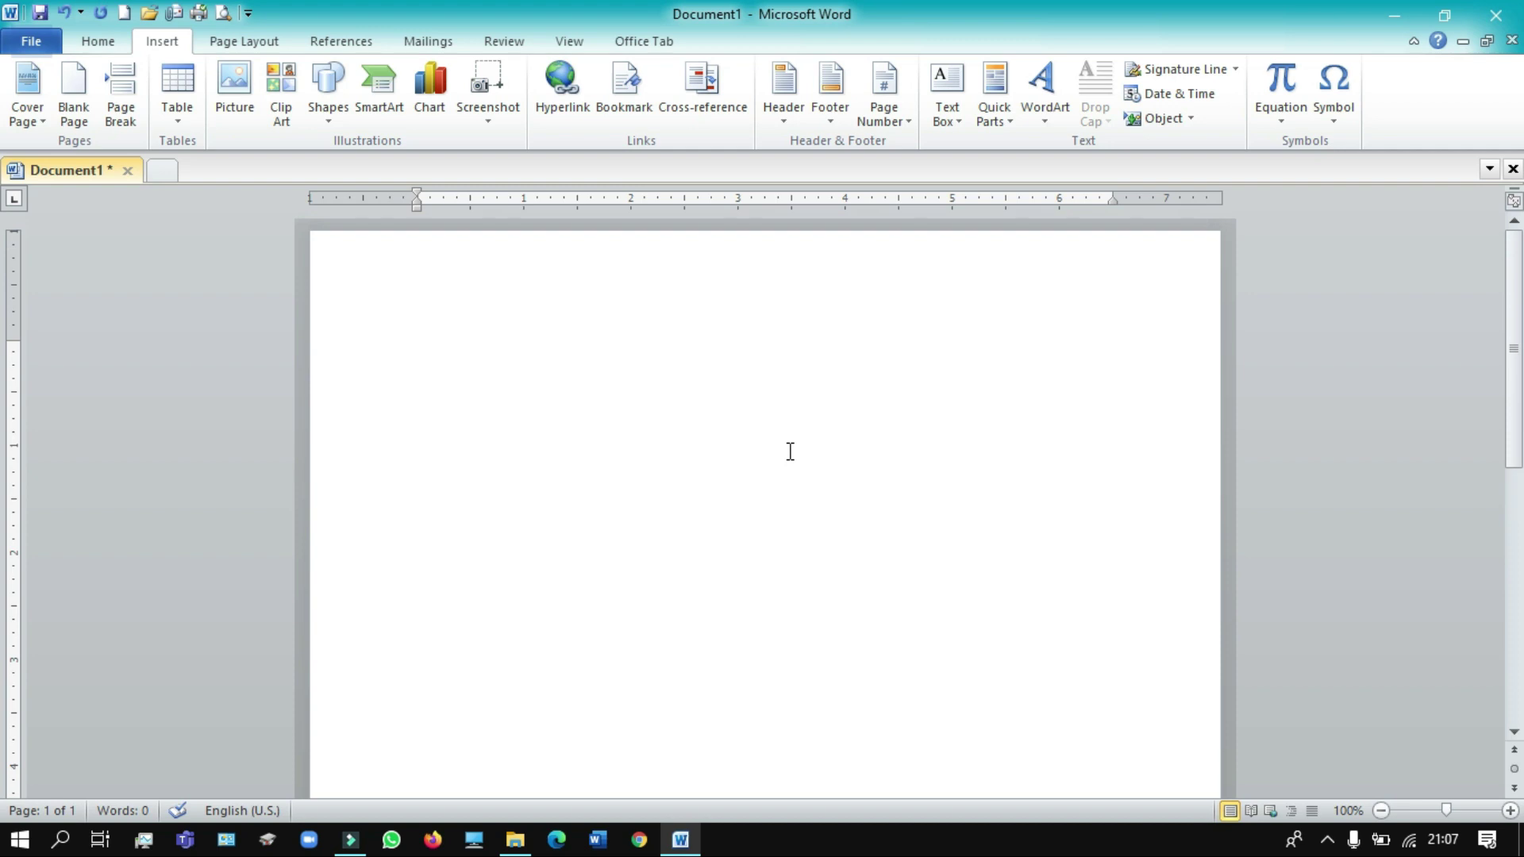
Copy the signature file Materi Tanda Tangan.jpg in the Pictures folder.
left_click(514, 843)
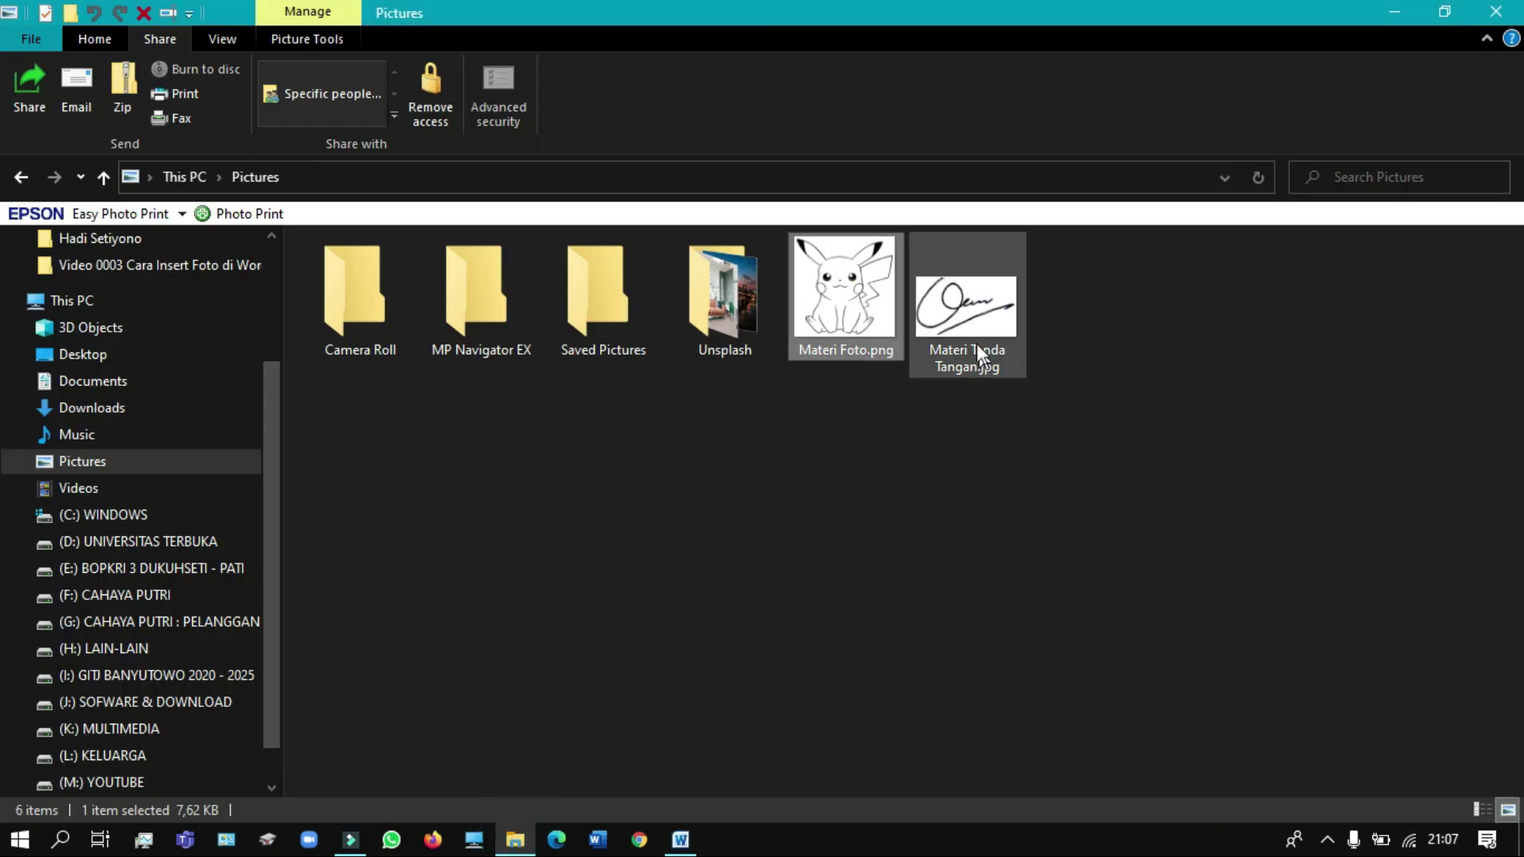
left_click(969, 325)
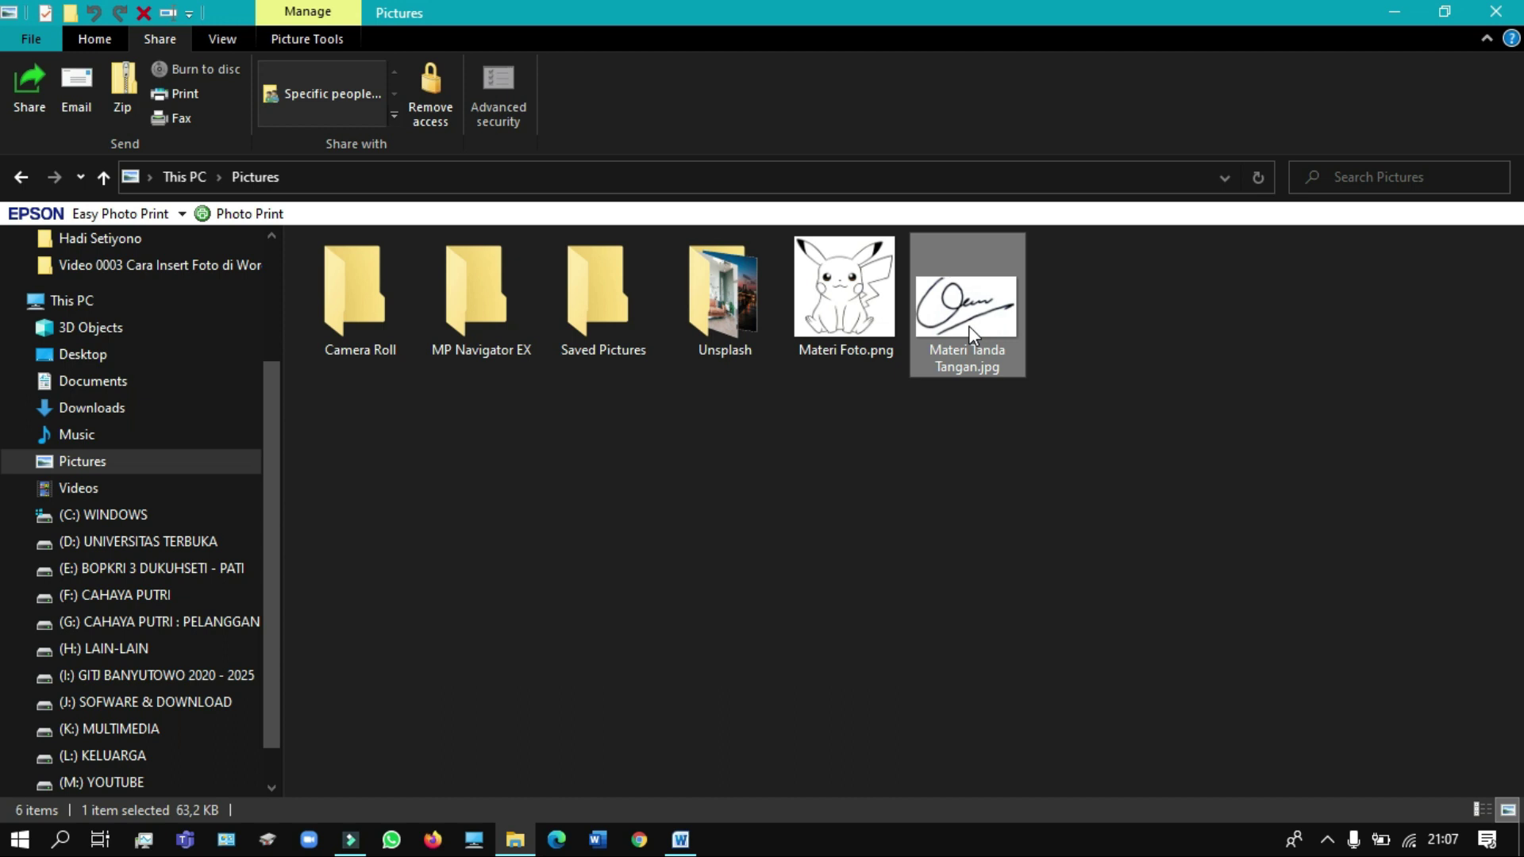
right_click(970, 328)
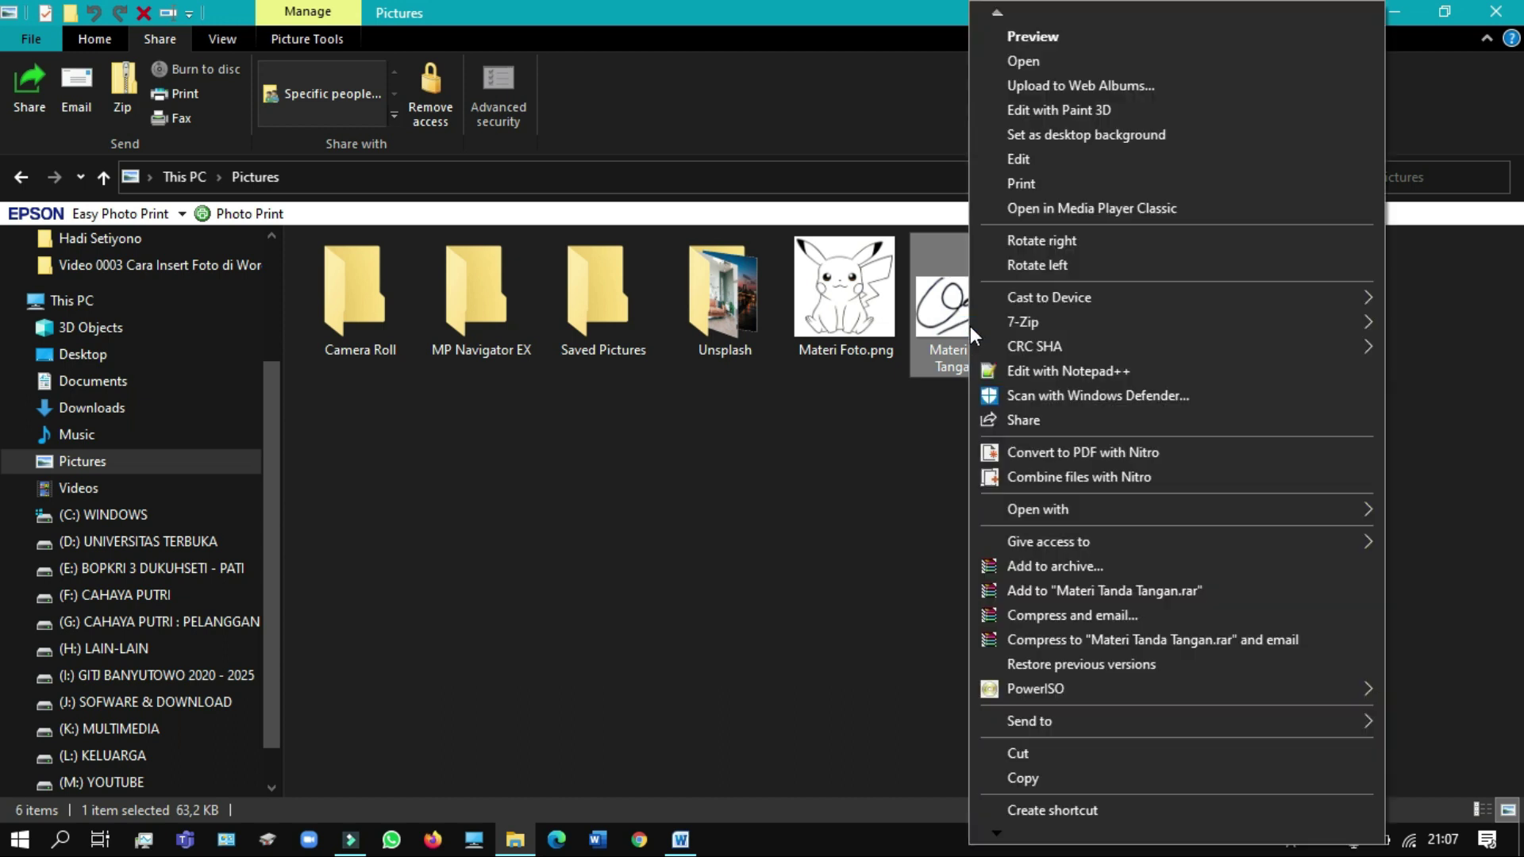
left_click(1037, 778)
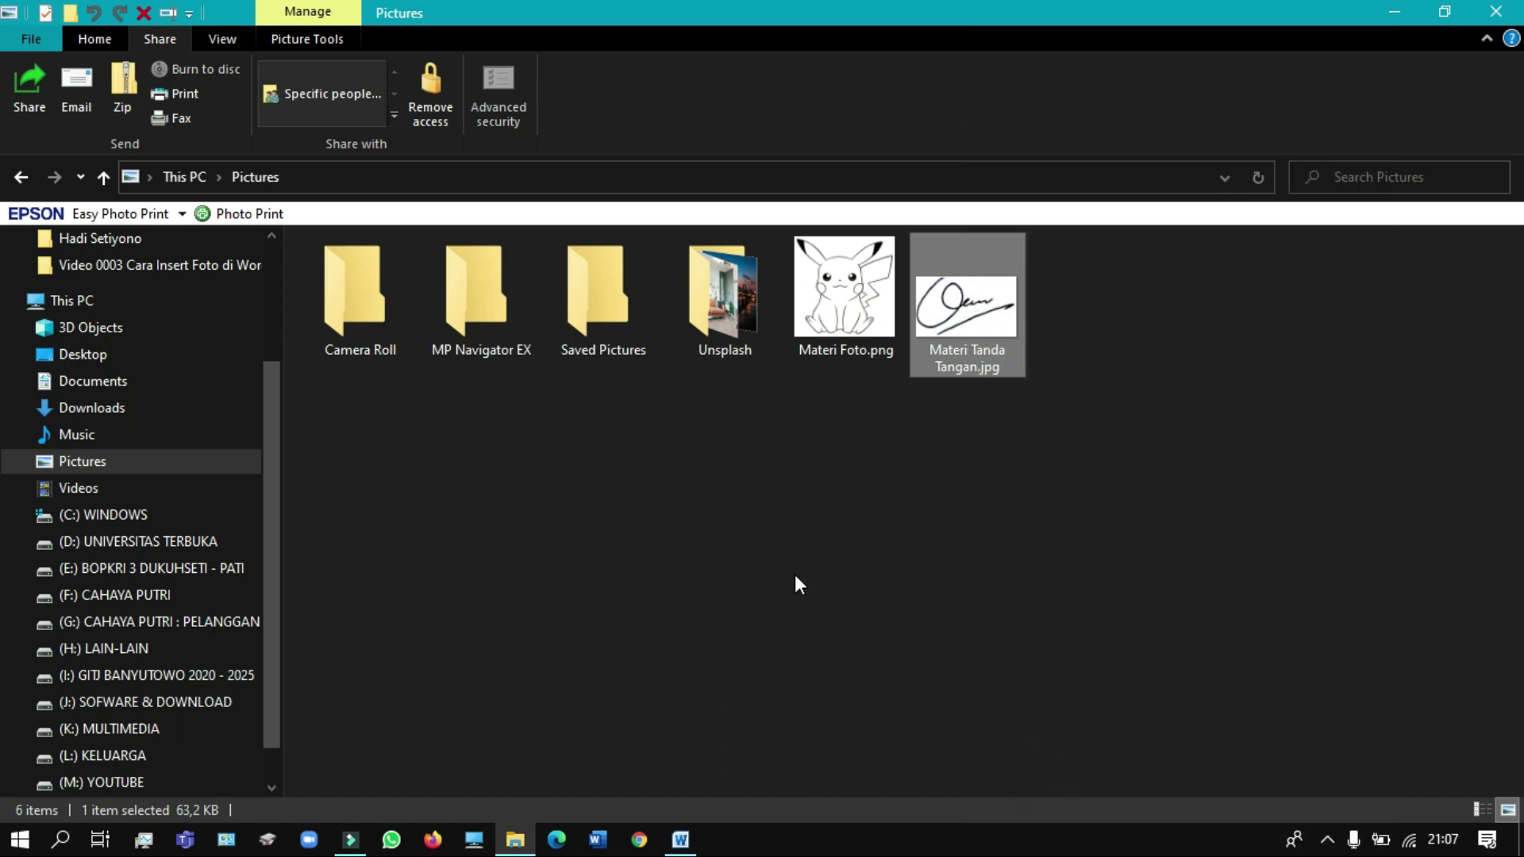
Paste the signature into Document1 from the Home tab and add a new line beneath it.
left_click(681, 840)
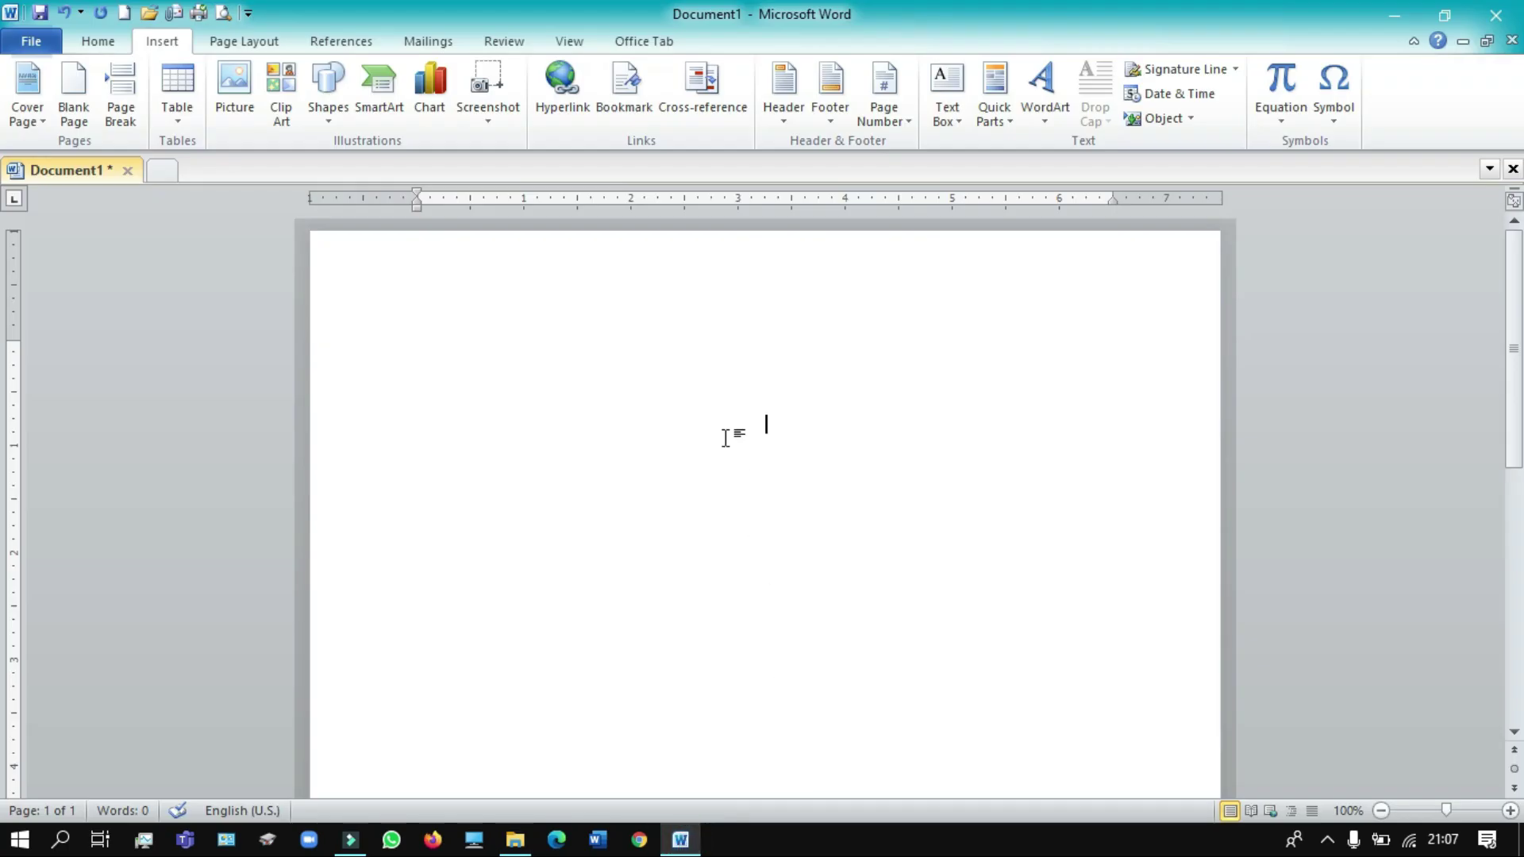
left_click(98, 41)
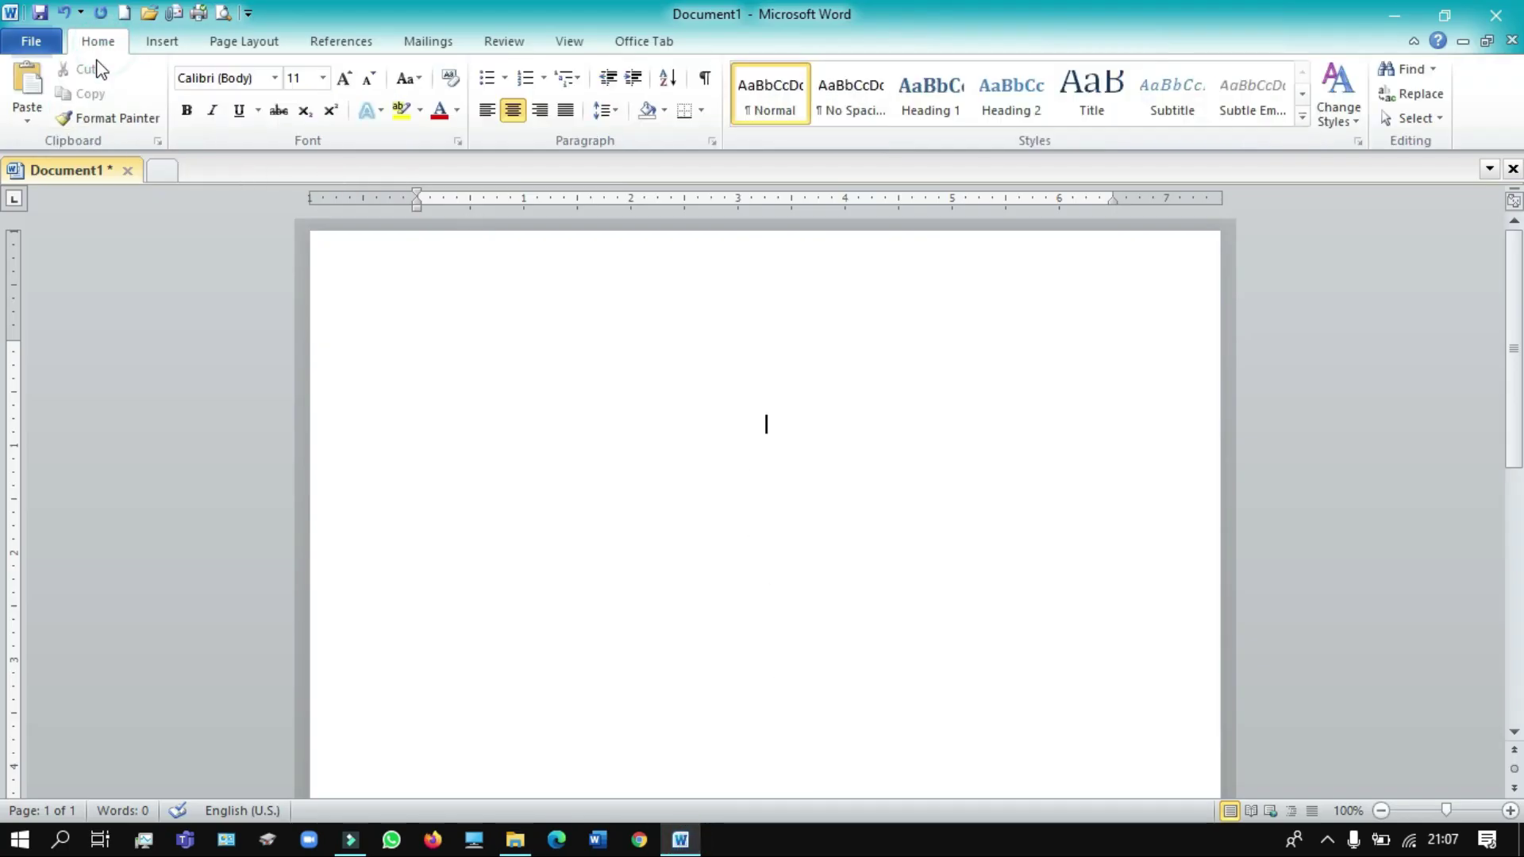
left_click(31, 82)
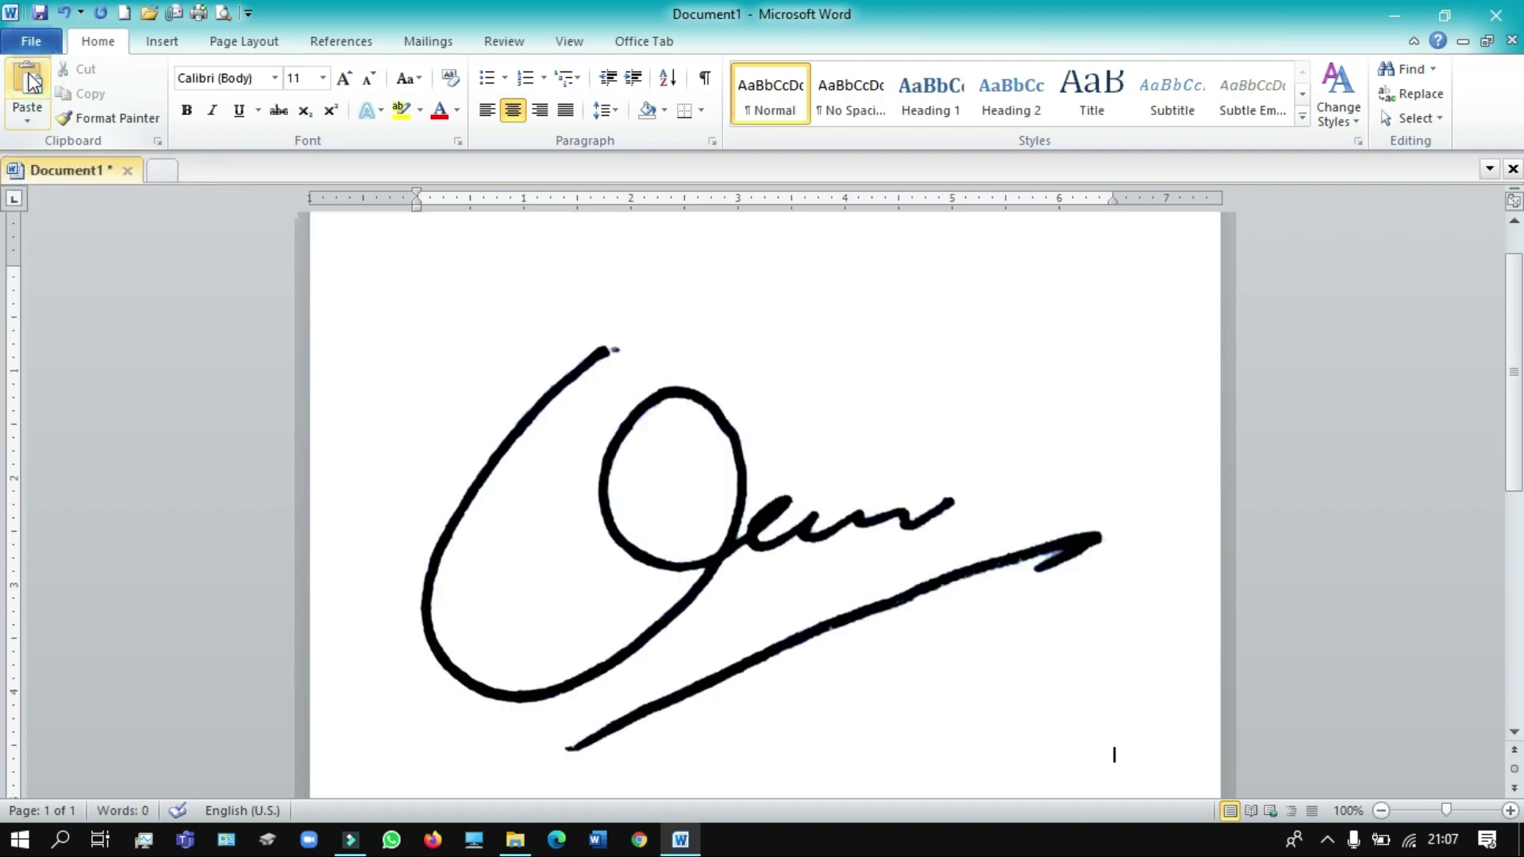
scroll(823, 691, "down", 1)
scroll(913, 651, "down", 2)
key("Return")
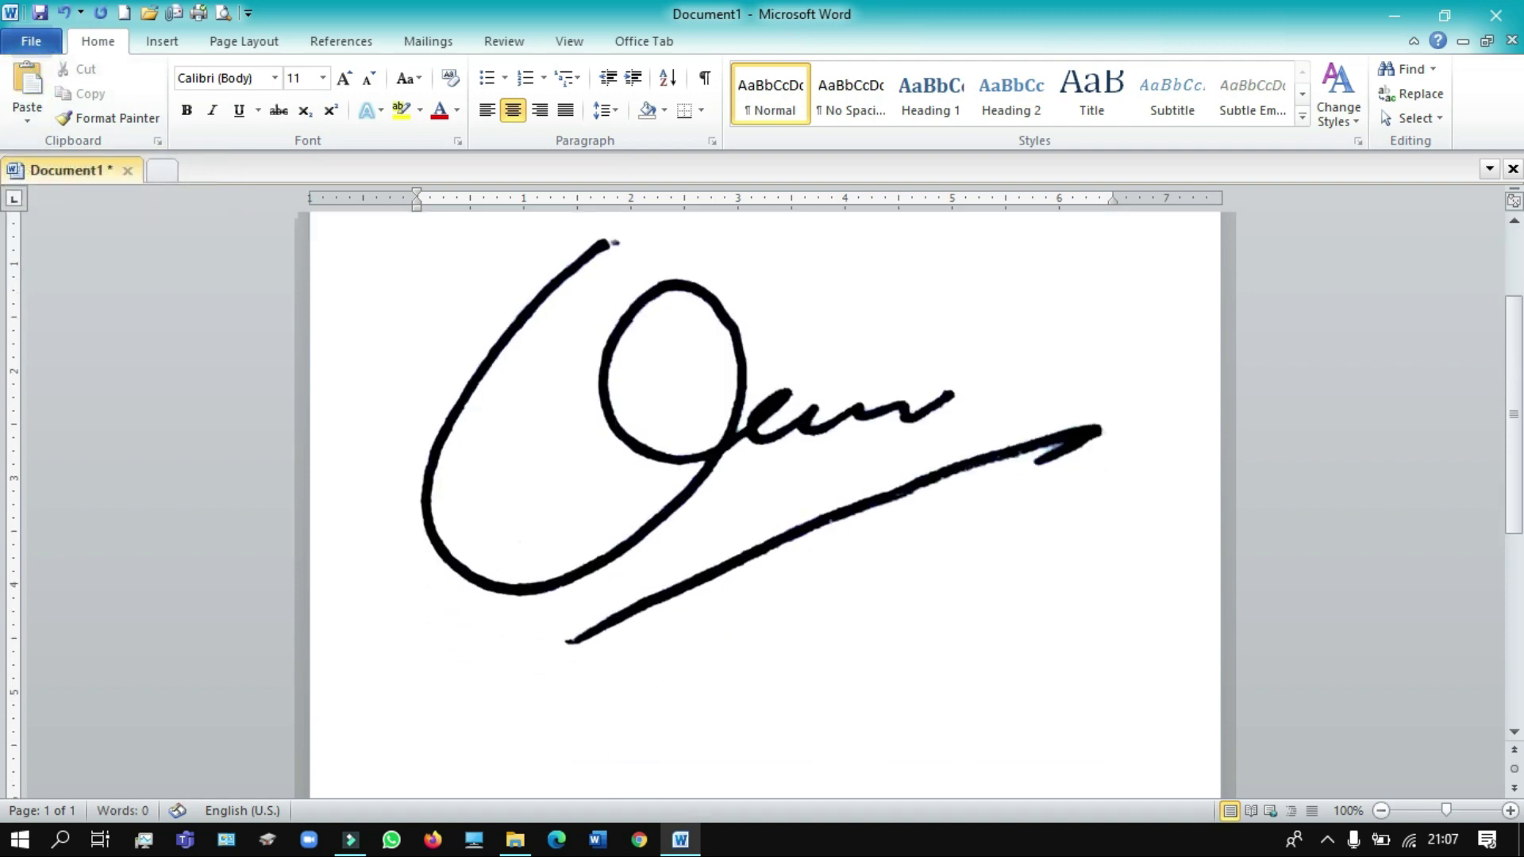
scroll(1064, 659, "down", 2)
scroll(1072, 675, "down", 1)
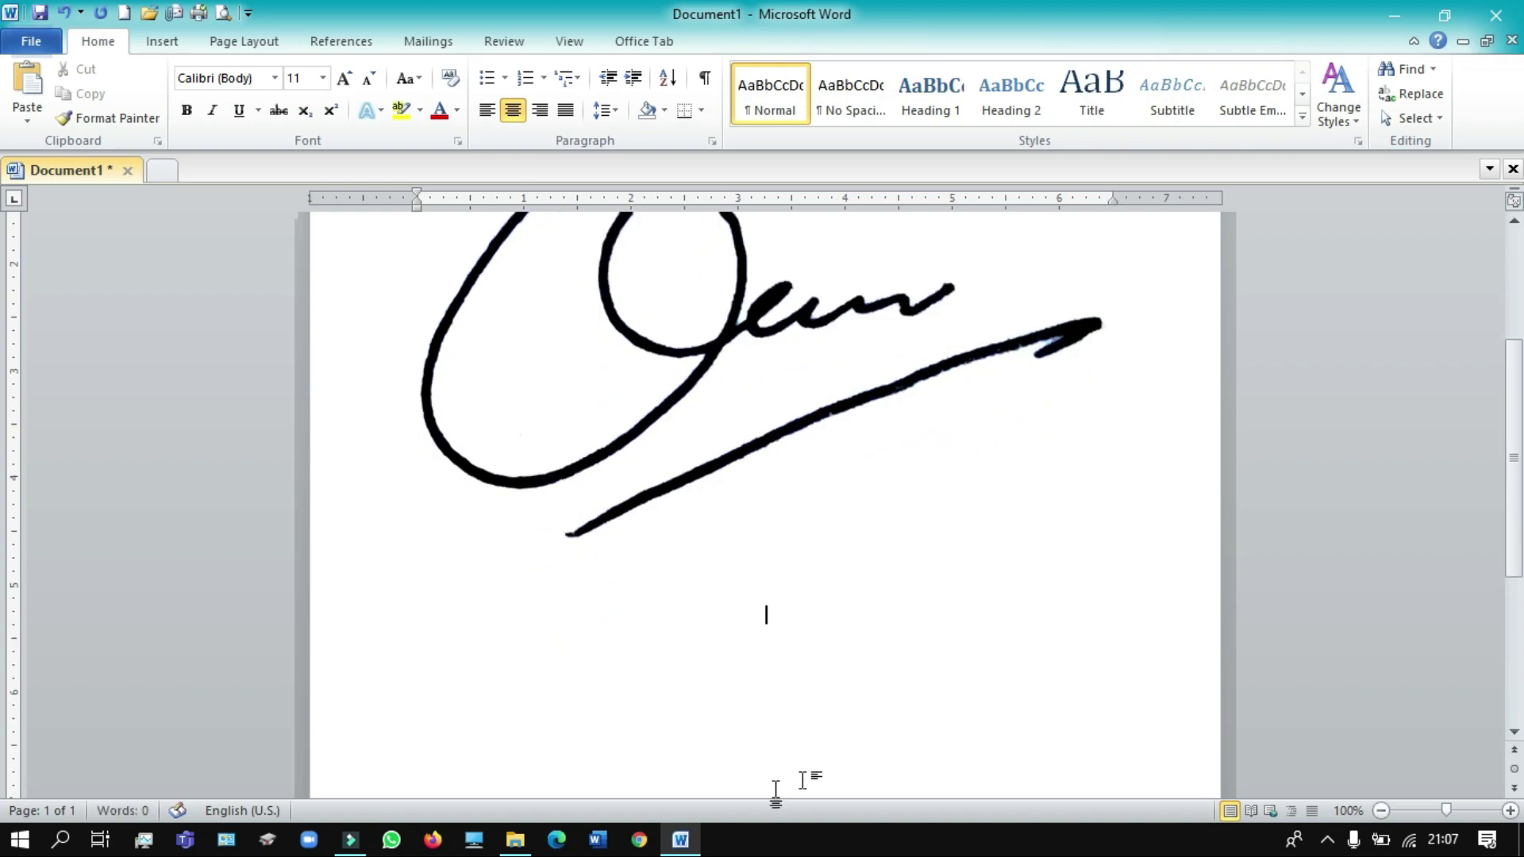
Copy Materi Foto.png in File Explorer and paste the Pikachu into Word below the signature.
left_click(515, 840)
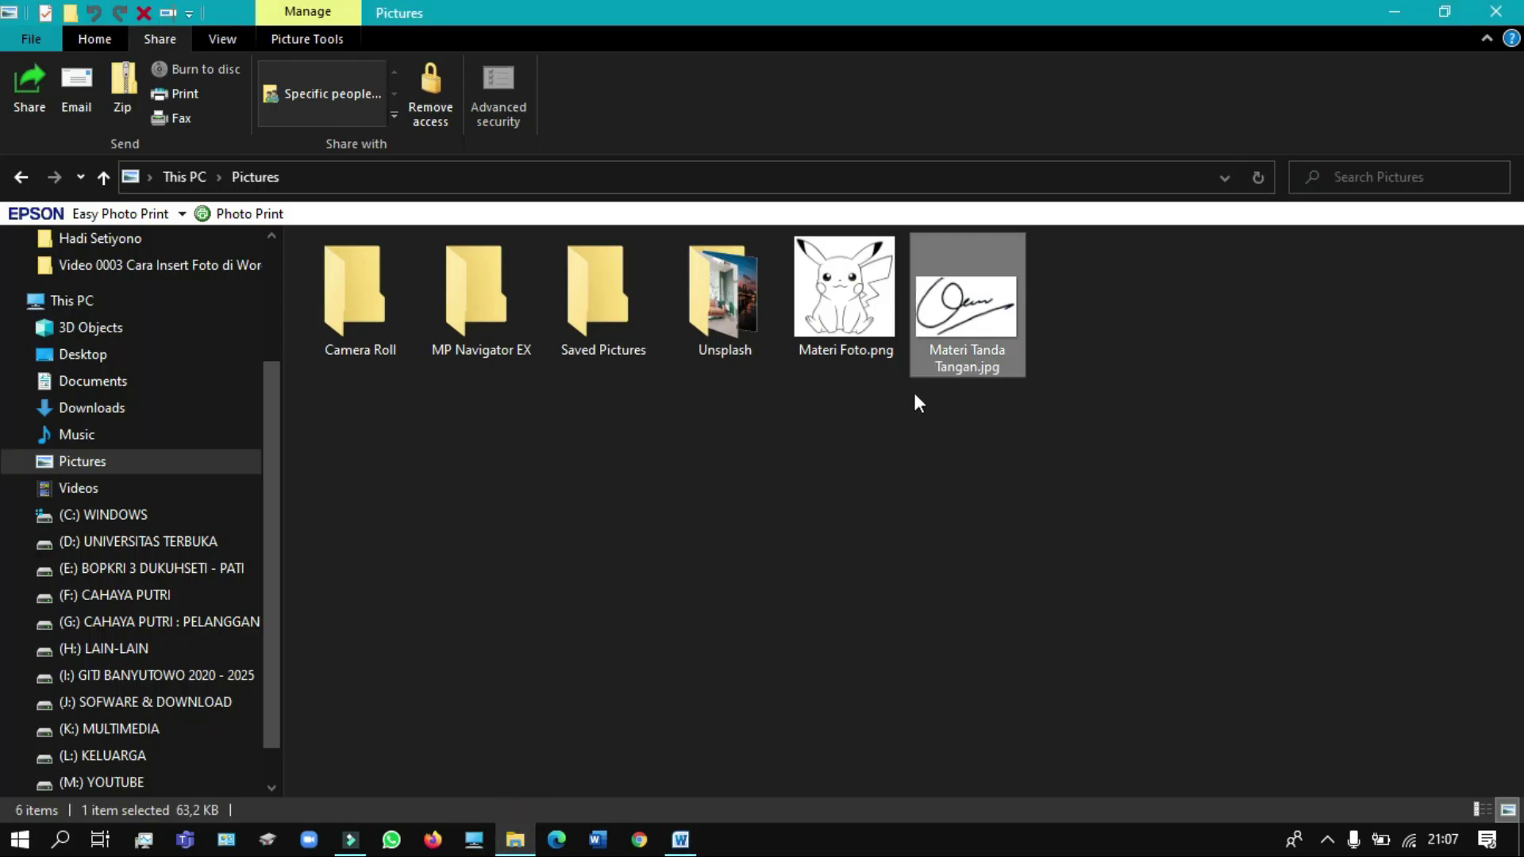
left_click(854, 288)
right_click(853, 288)
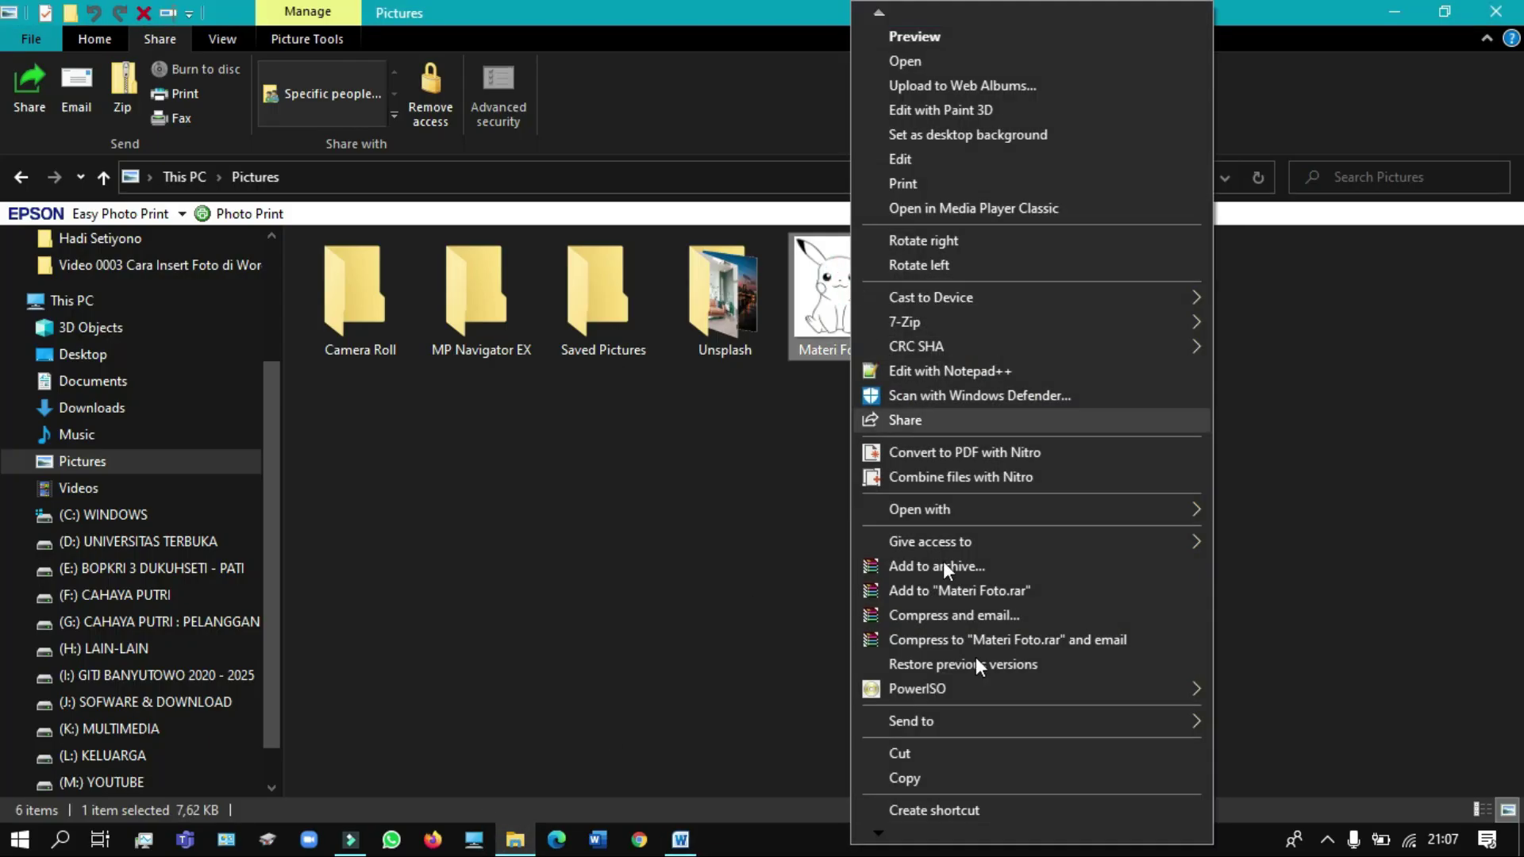
left_click(975, 774)
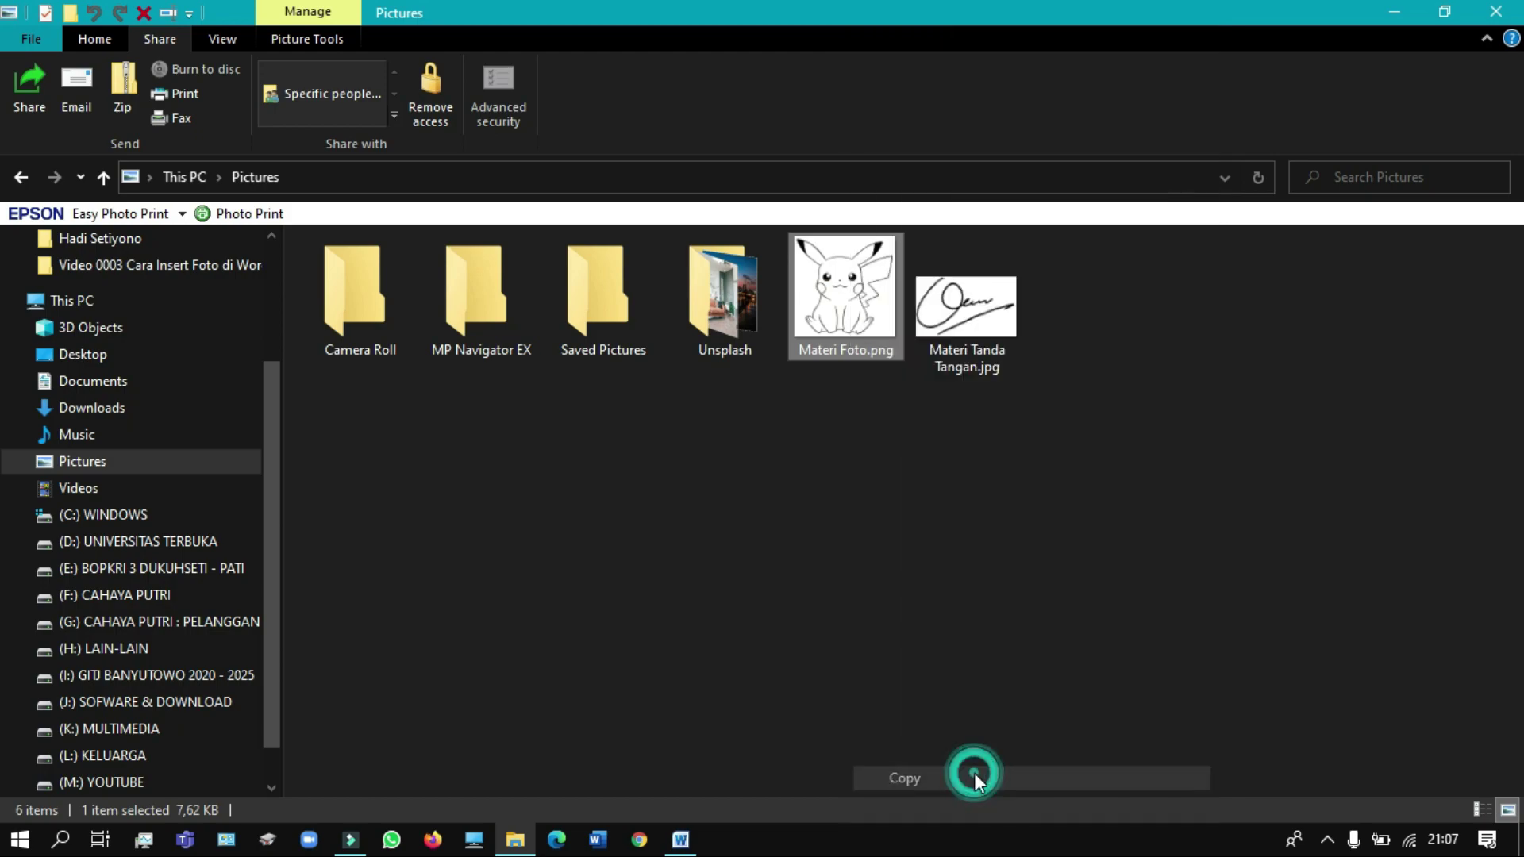
left_click(682, 843)
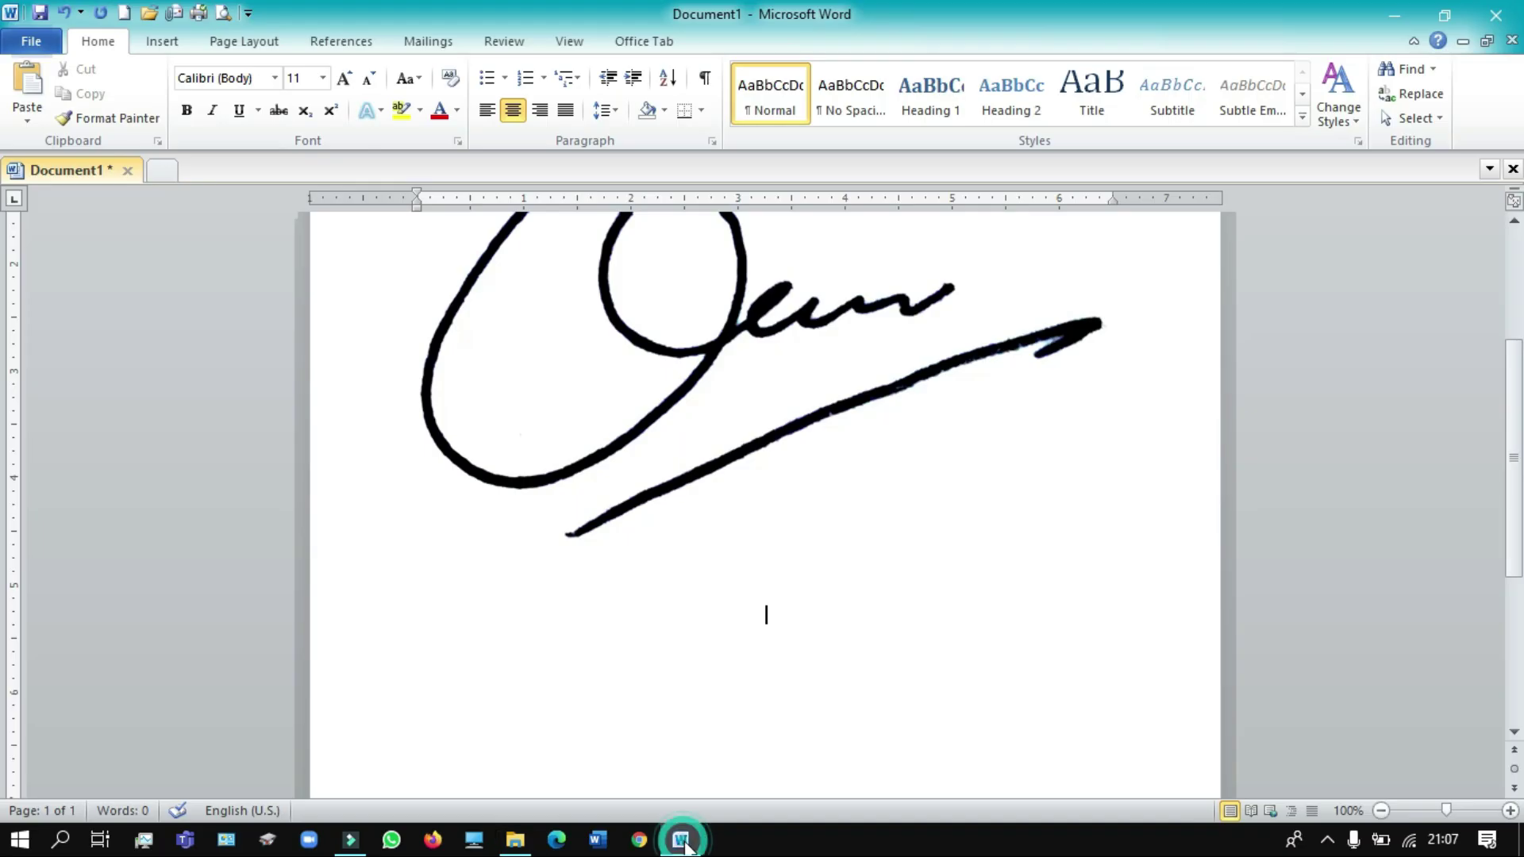
left_click(28, 81)
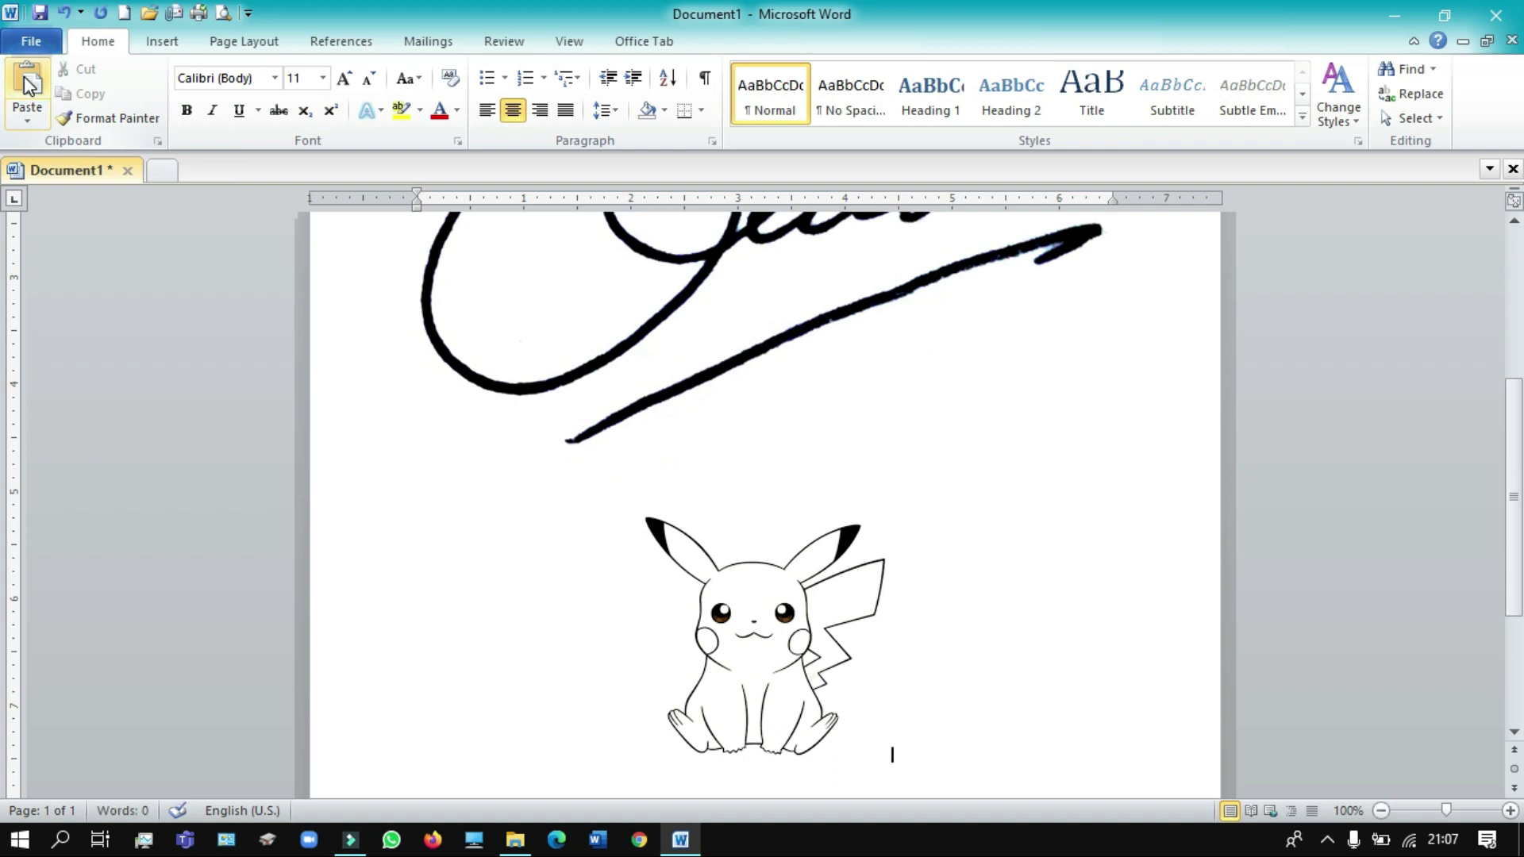
left_click(753, 286)
Delete both pictures, then open Insert > Picture on the Pictures folder.
key("Delete")
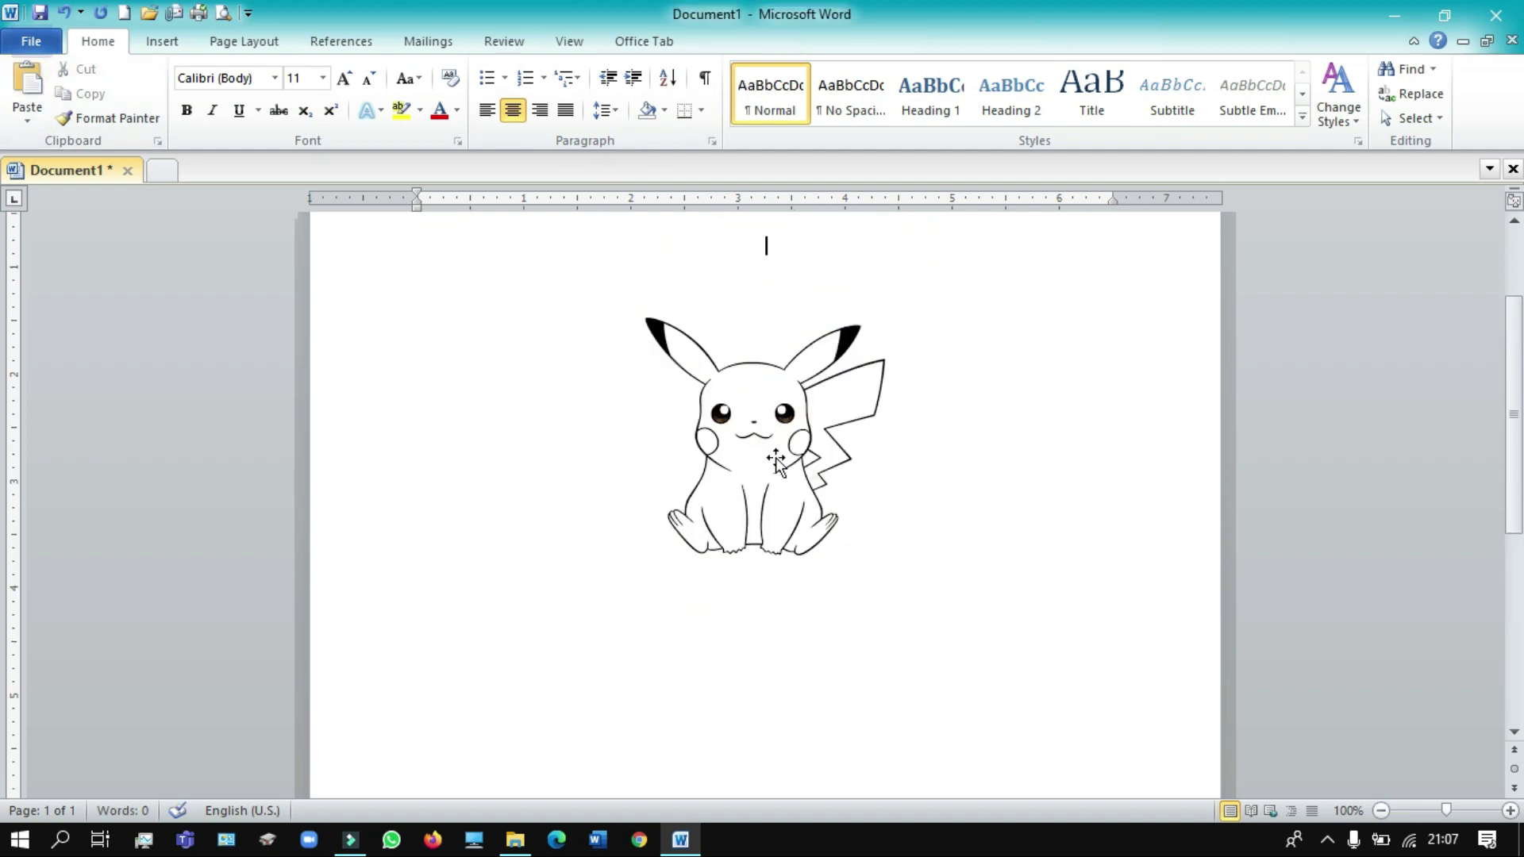
left_click(776, 461)
key("Delete")
double_click(775, 464)
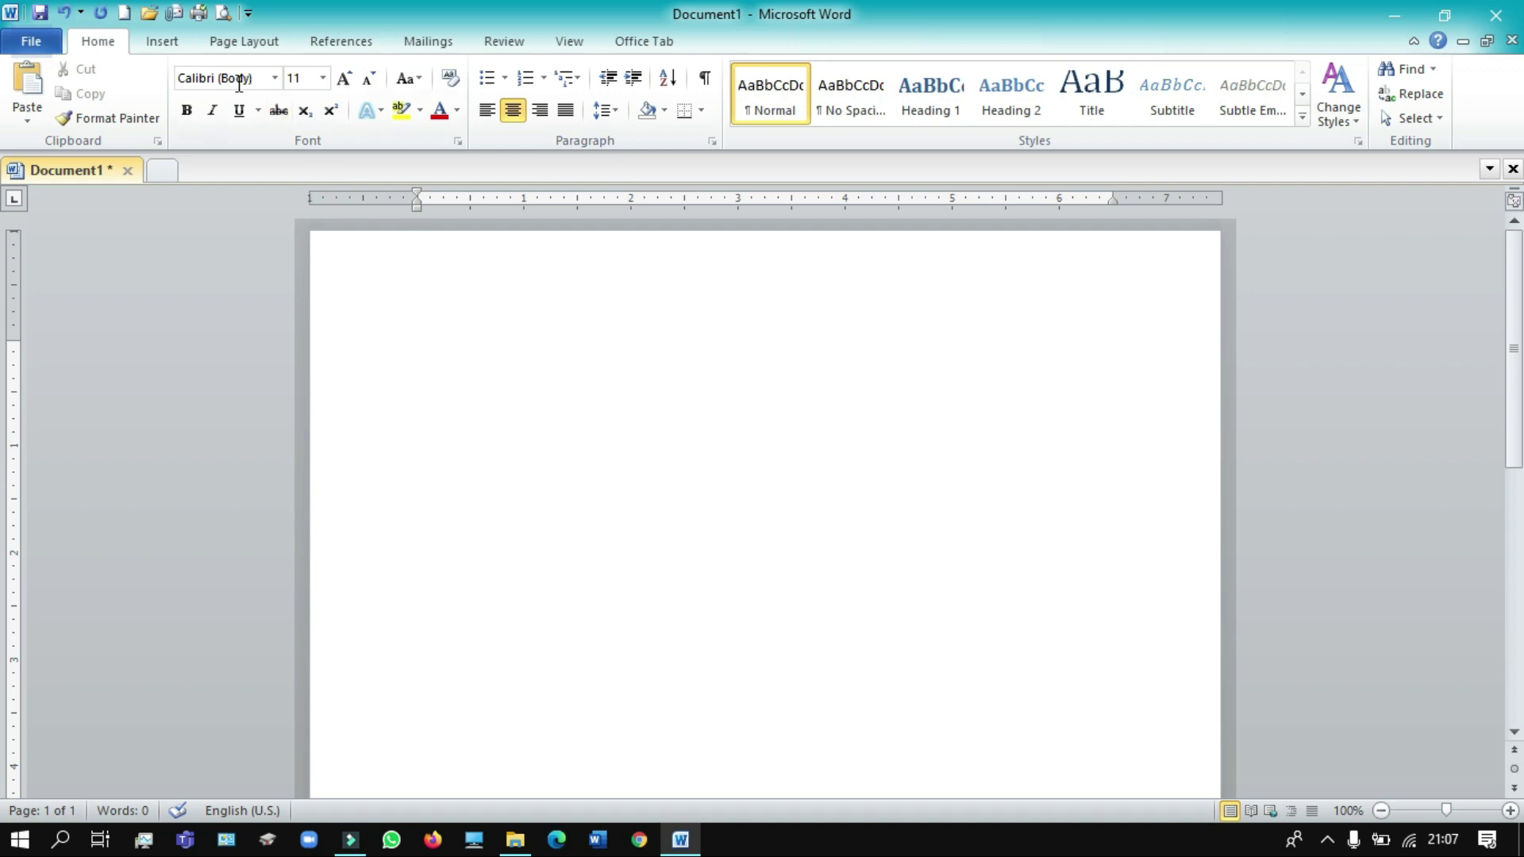
left_click(172, 48)
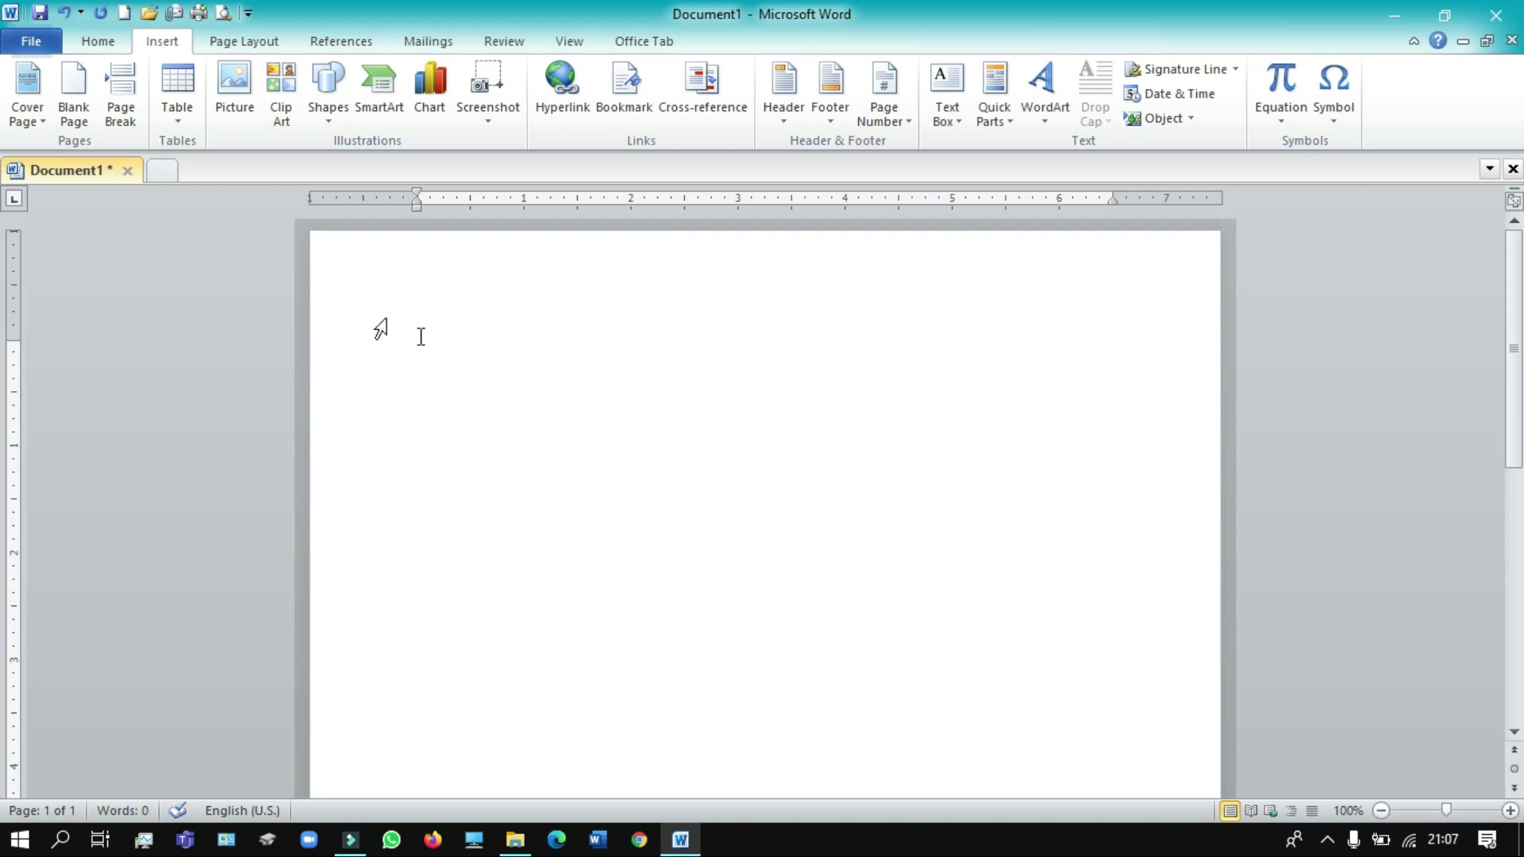
left_click(231, 124)
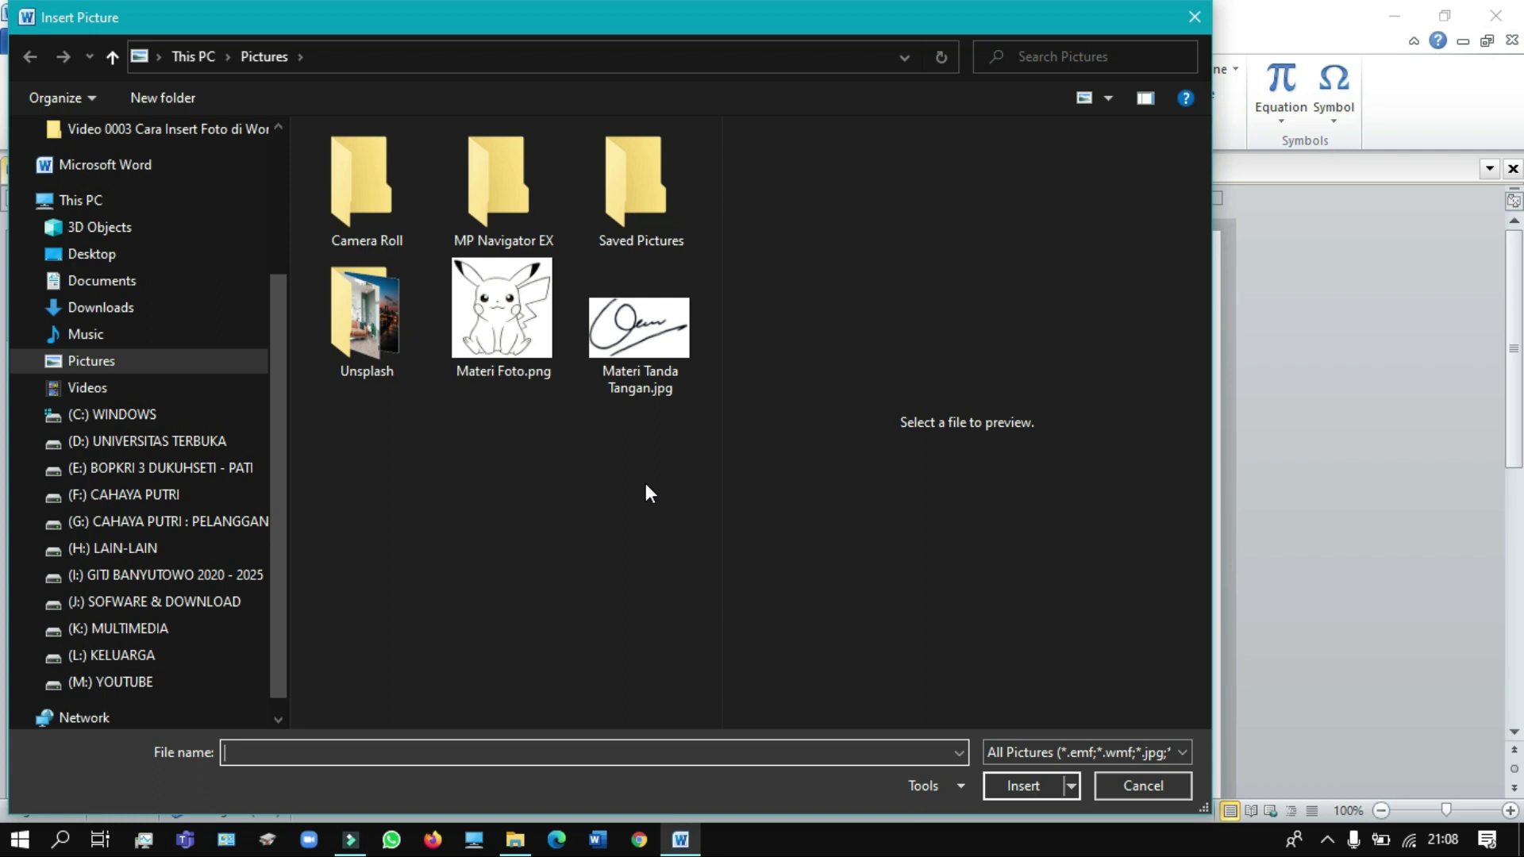
Insert Materi Tanda Tangan.jpg as the signature picture.
left_click(643, 335)
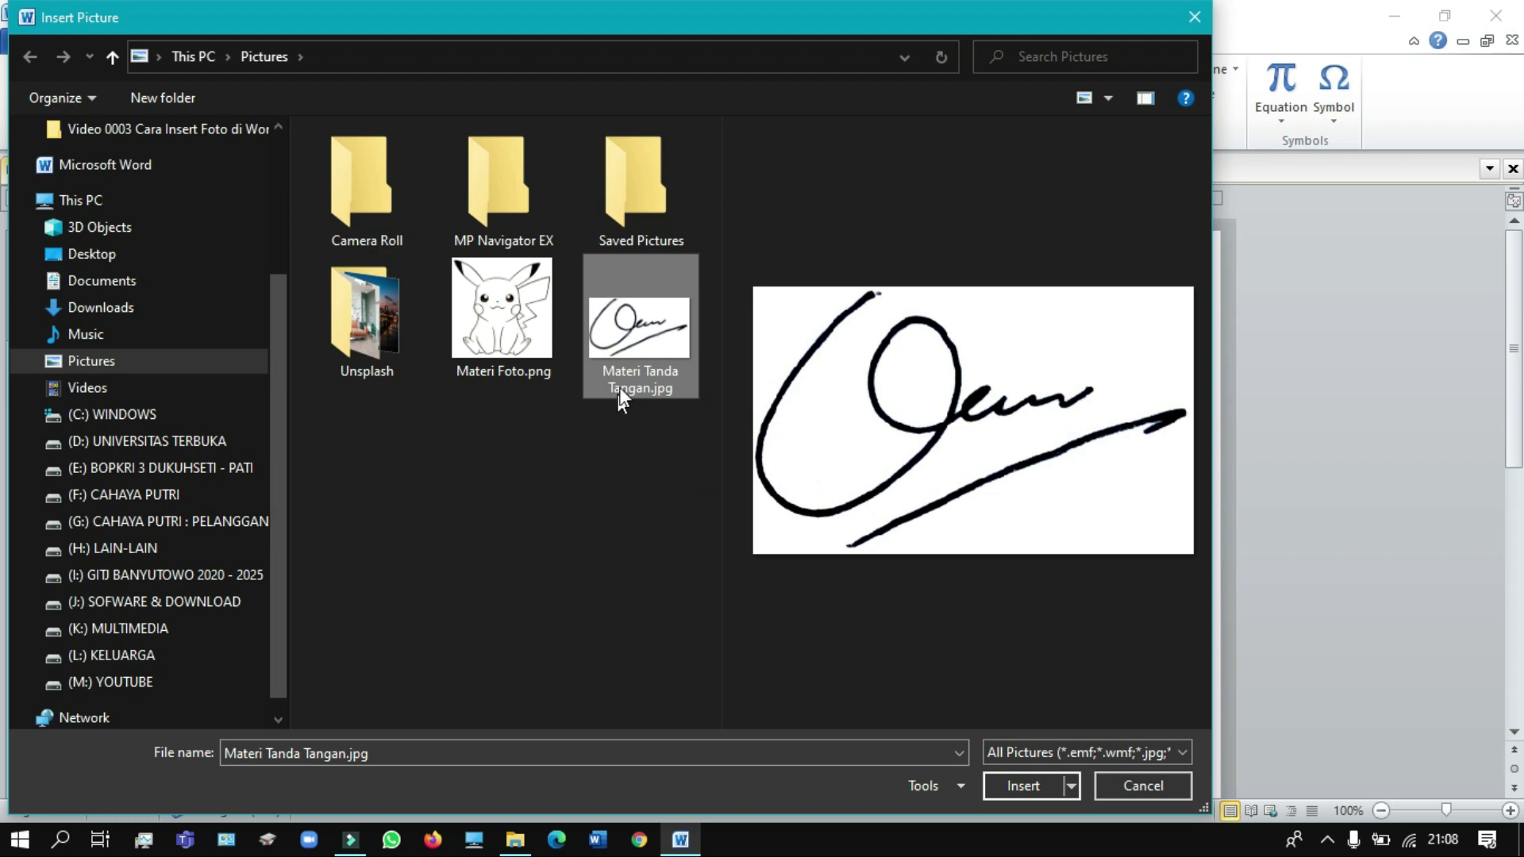
left_click(1040, 784)
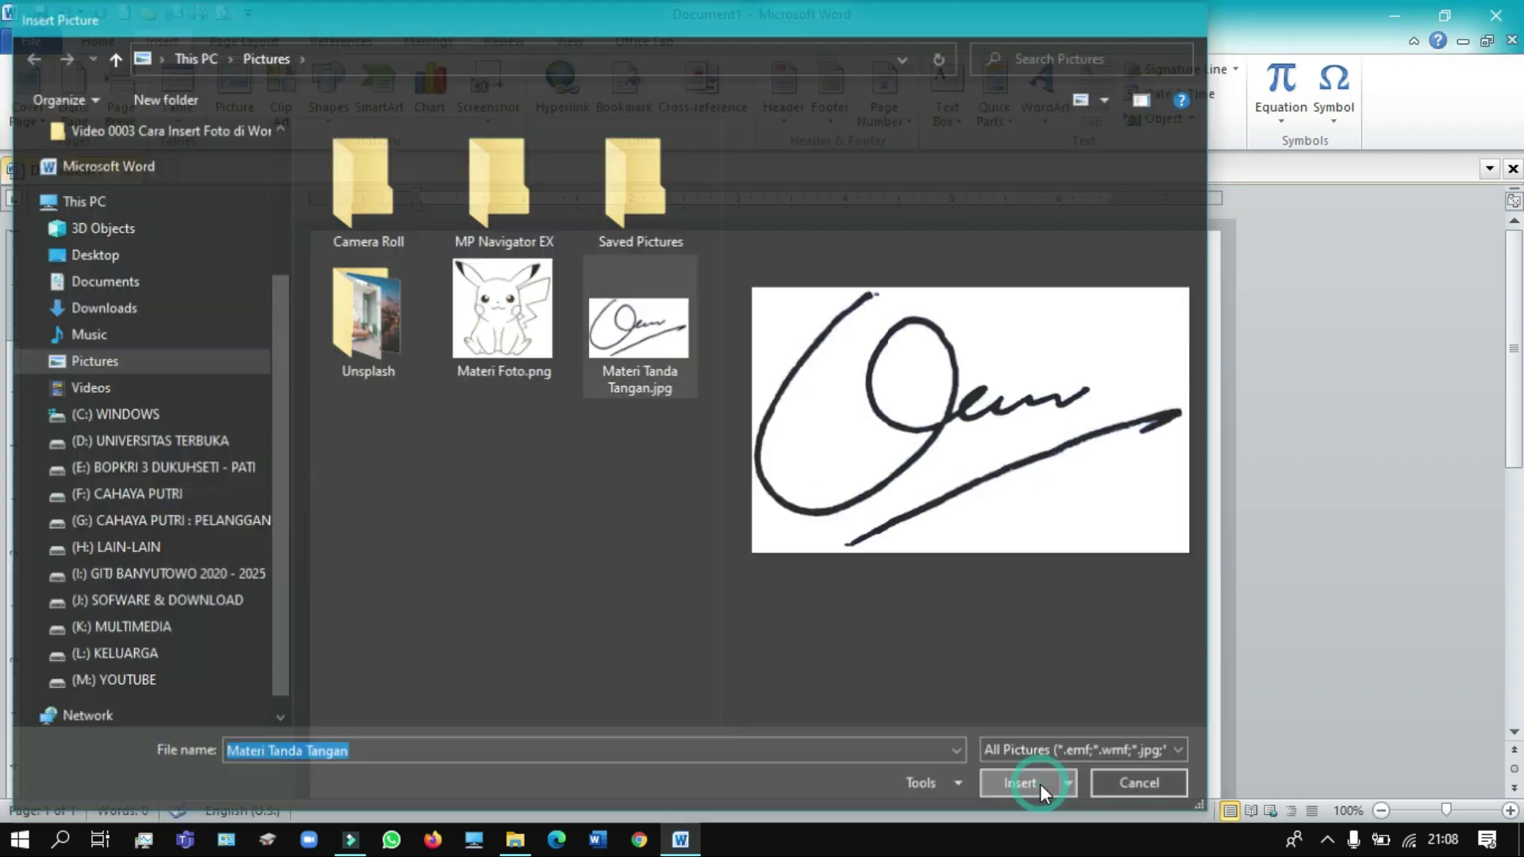
scroll(1065, 776, "down", 3)
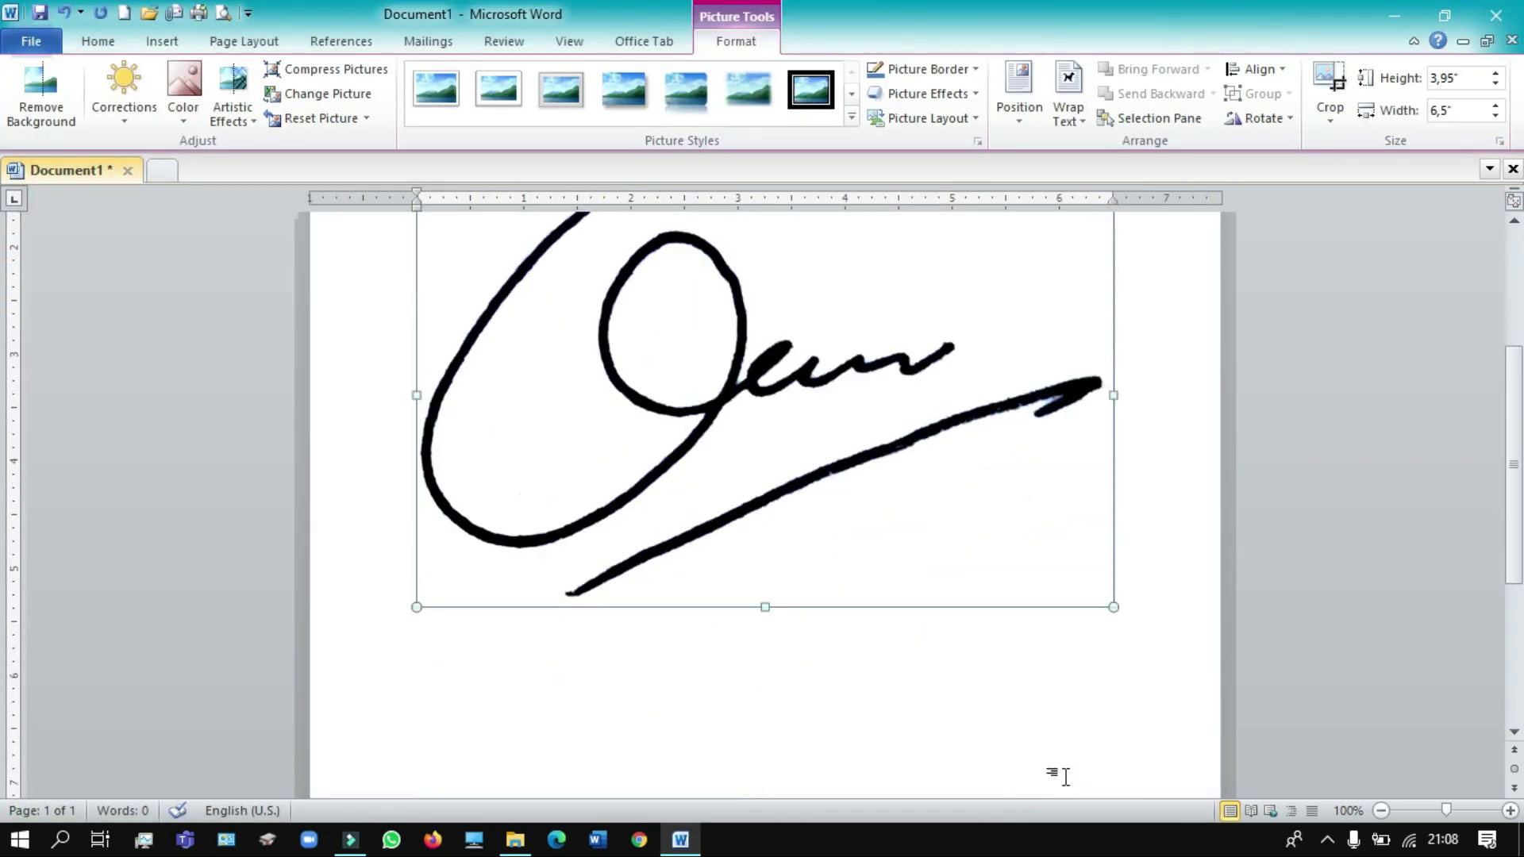
left_click(1133, 615)
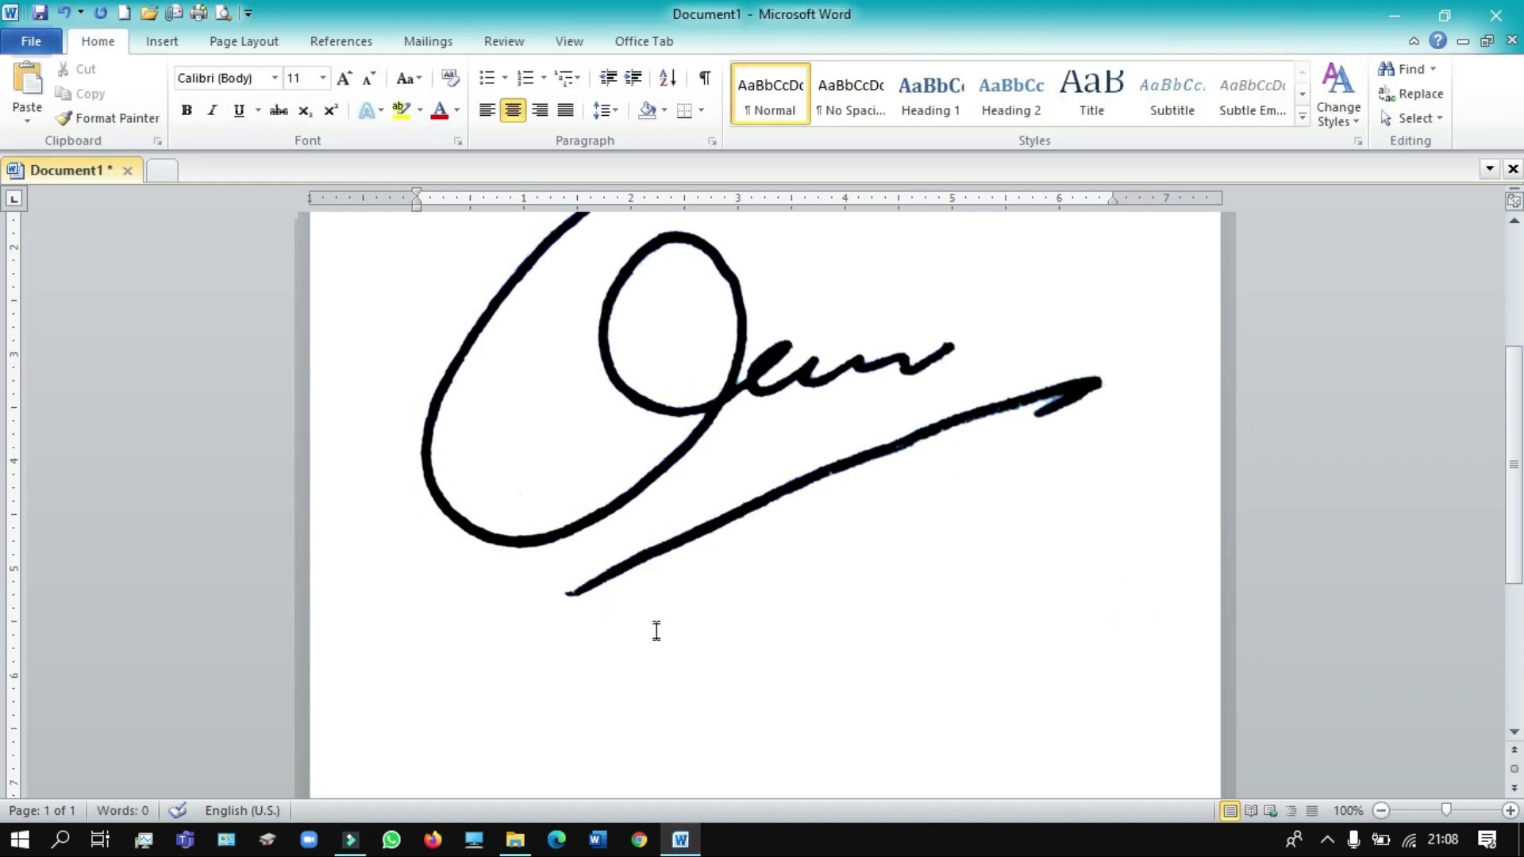
Insert Materi Foto.png beneath the signature via Insert > Picture.
left_click(170, 46)
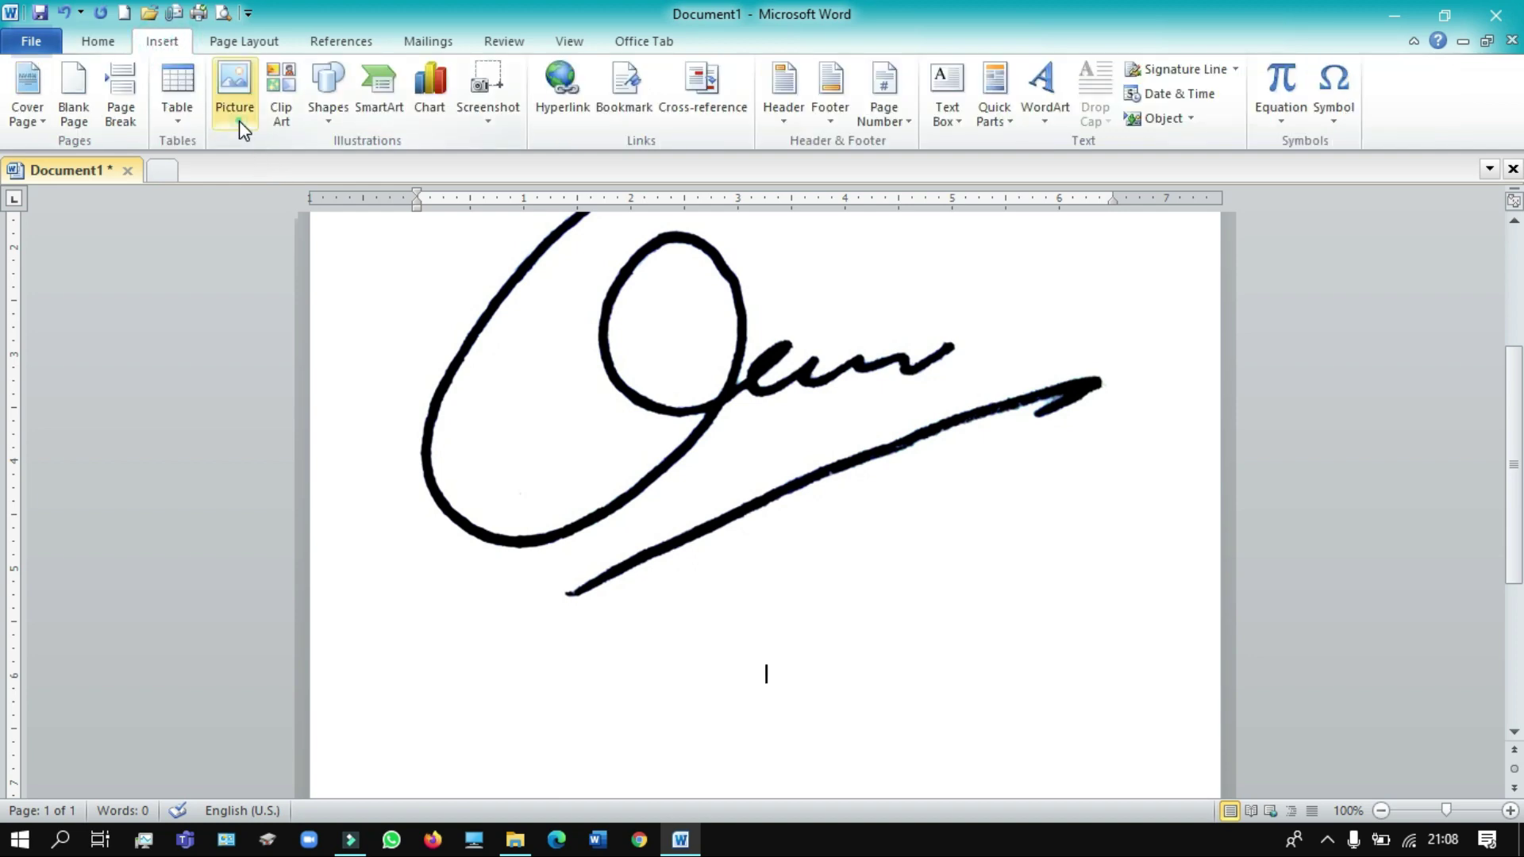
left_click(235, 87)
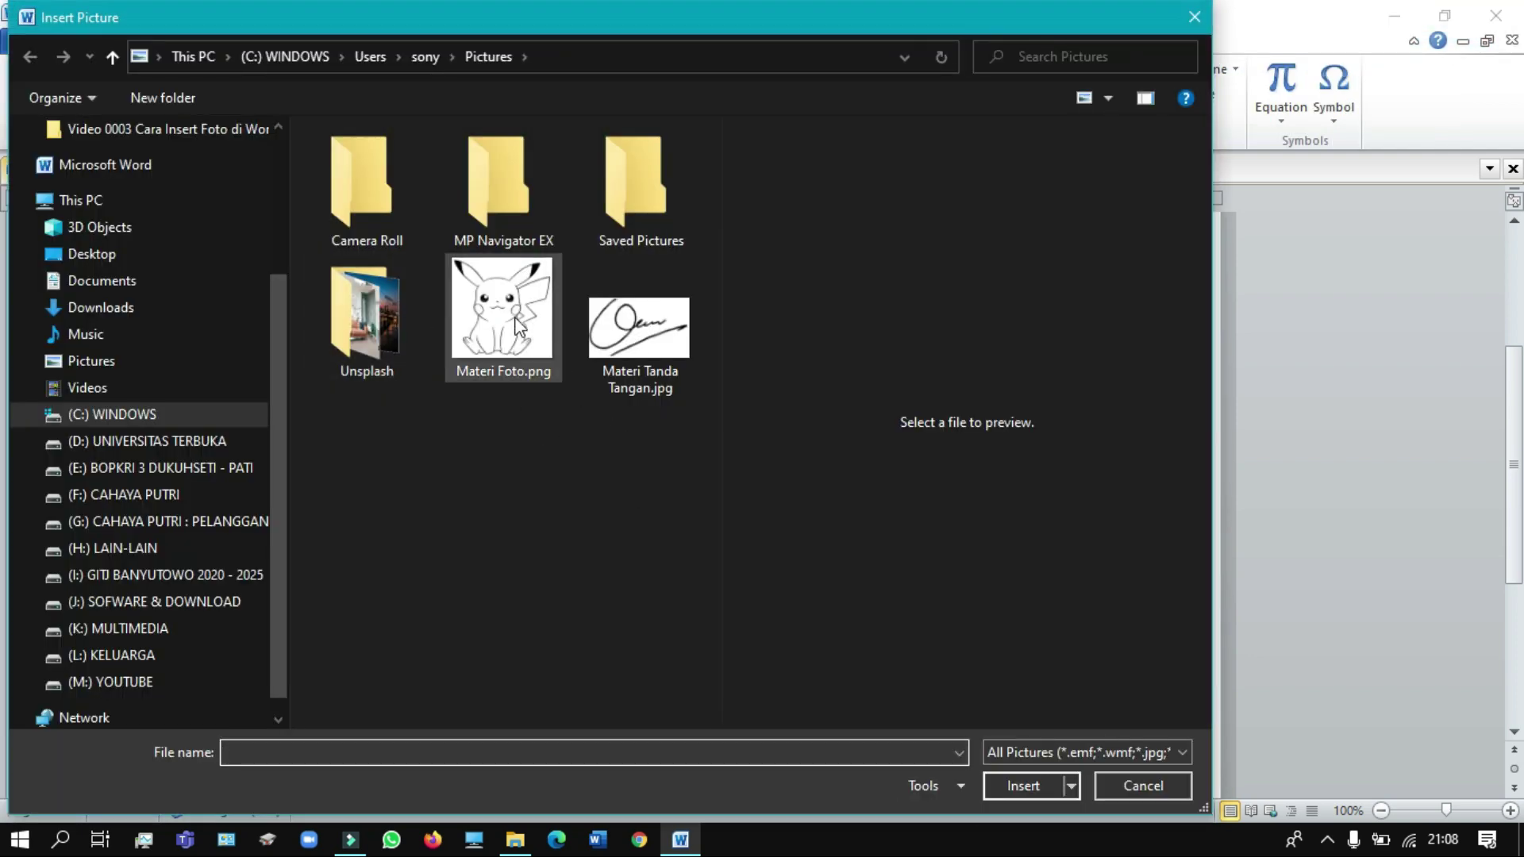
left_click(517, 325)
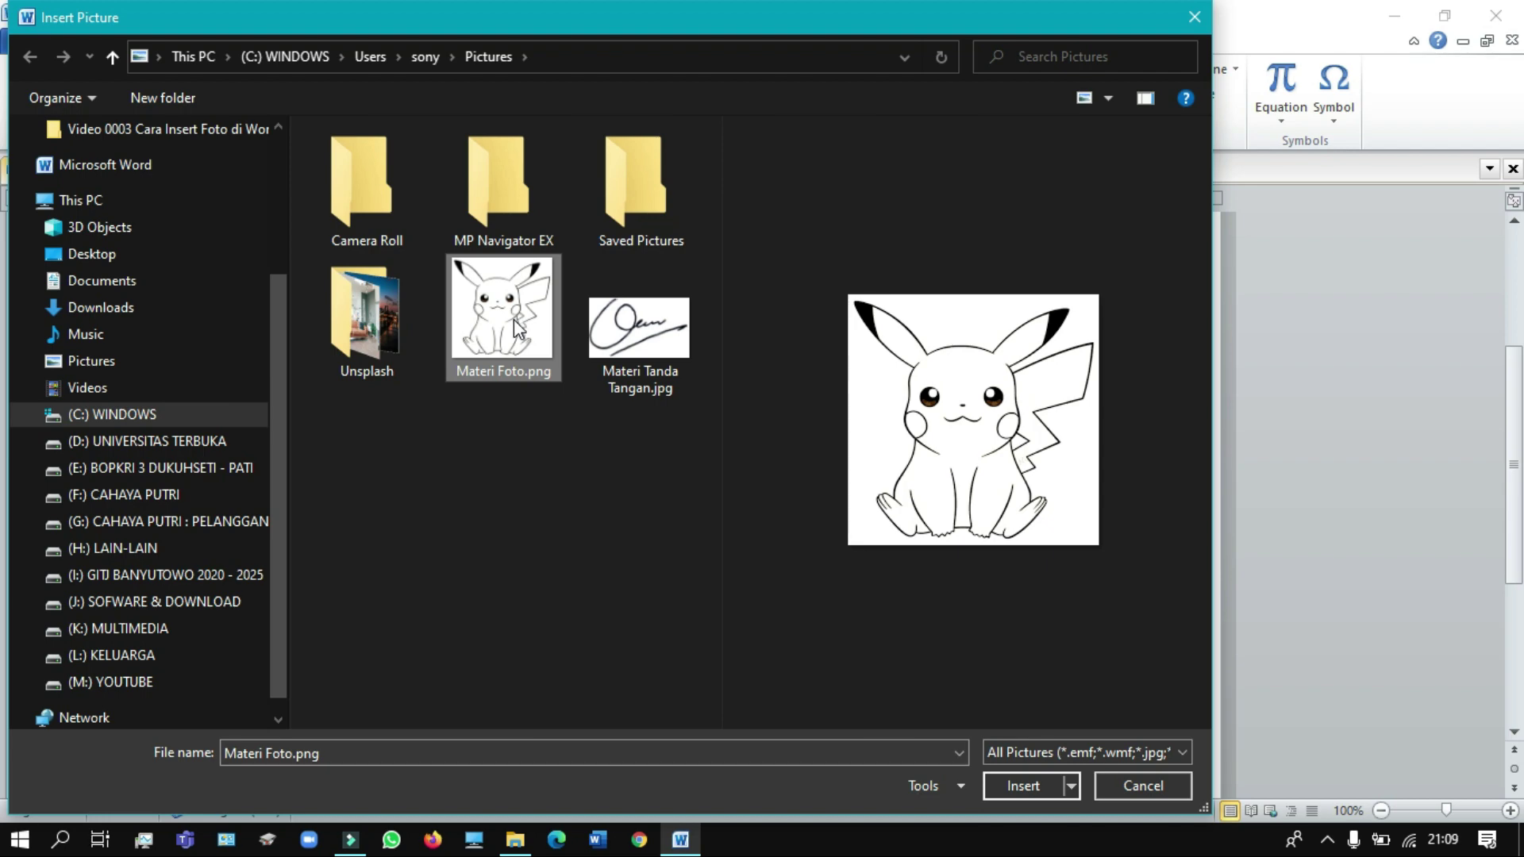
double_click(517, 325)
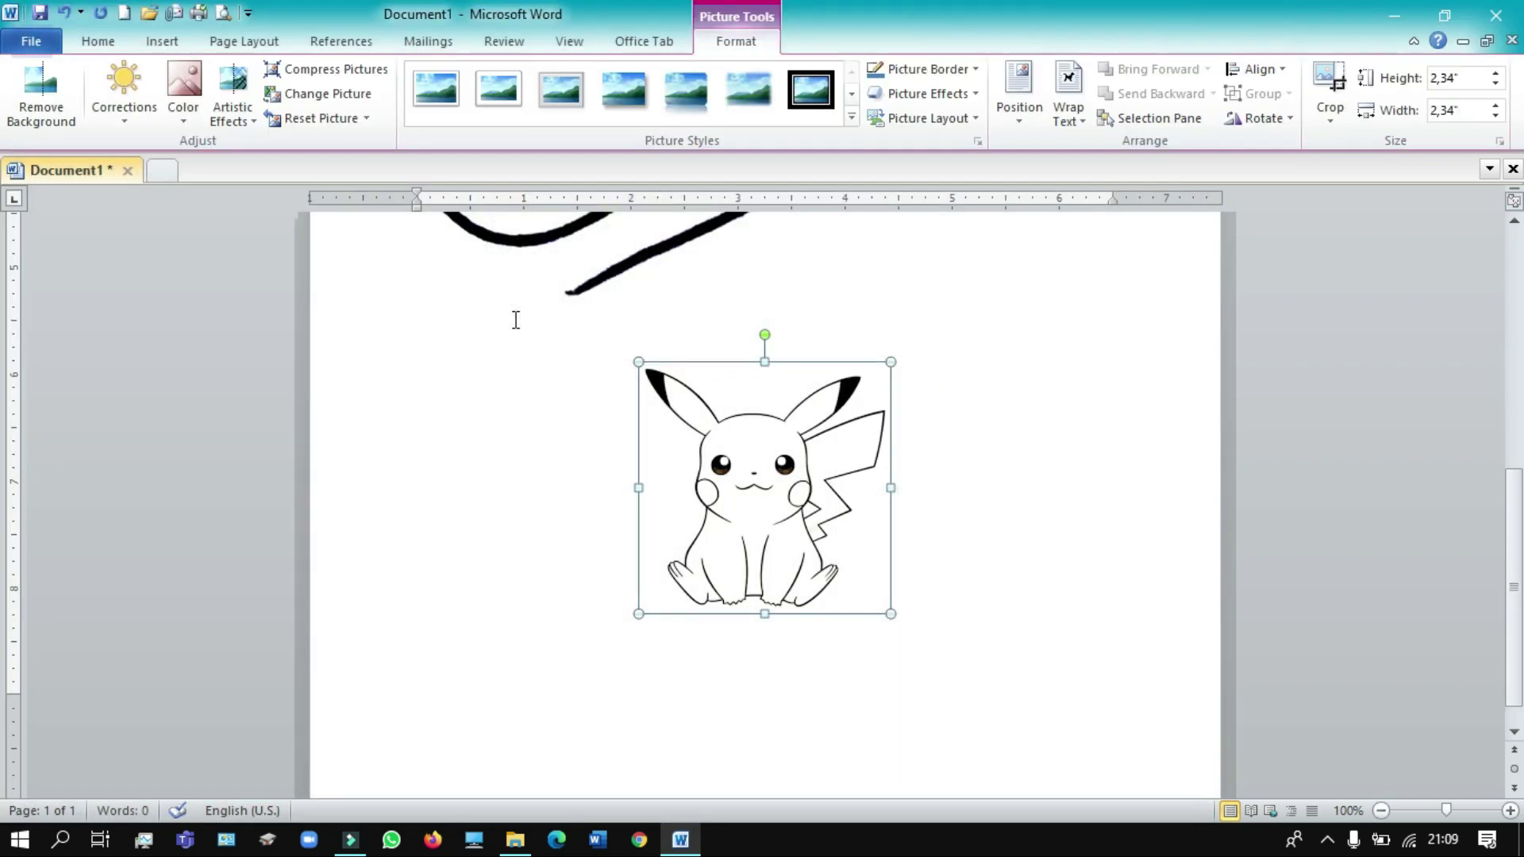
left_click(1027, 510)
scroll(1032, 513, "up", 2)
scroll(1040, 512, "up", 4)
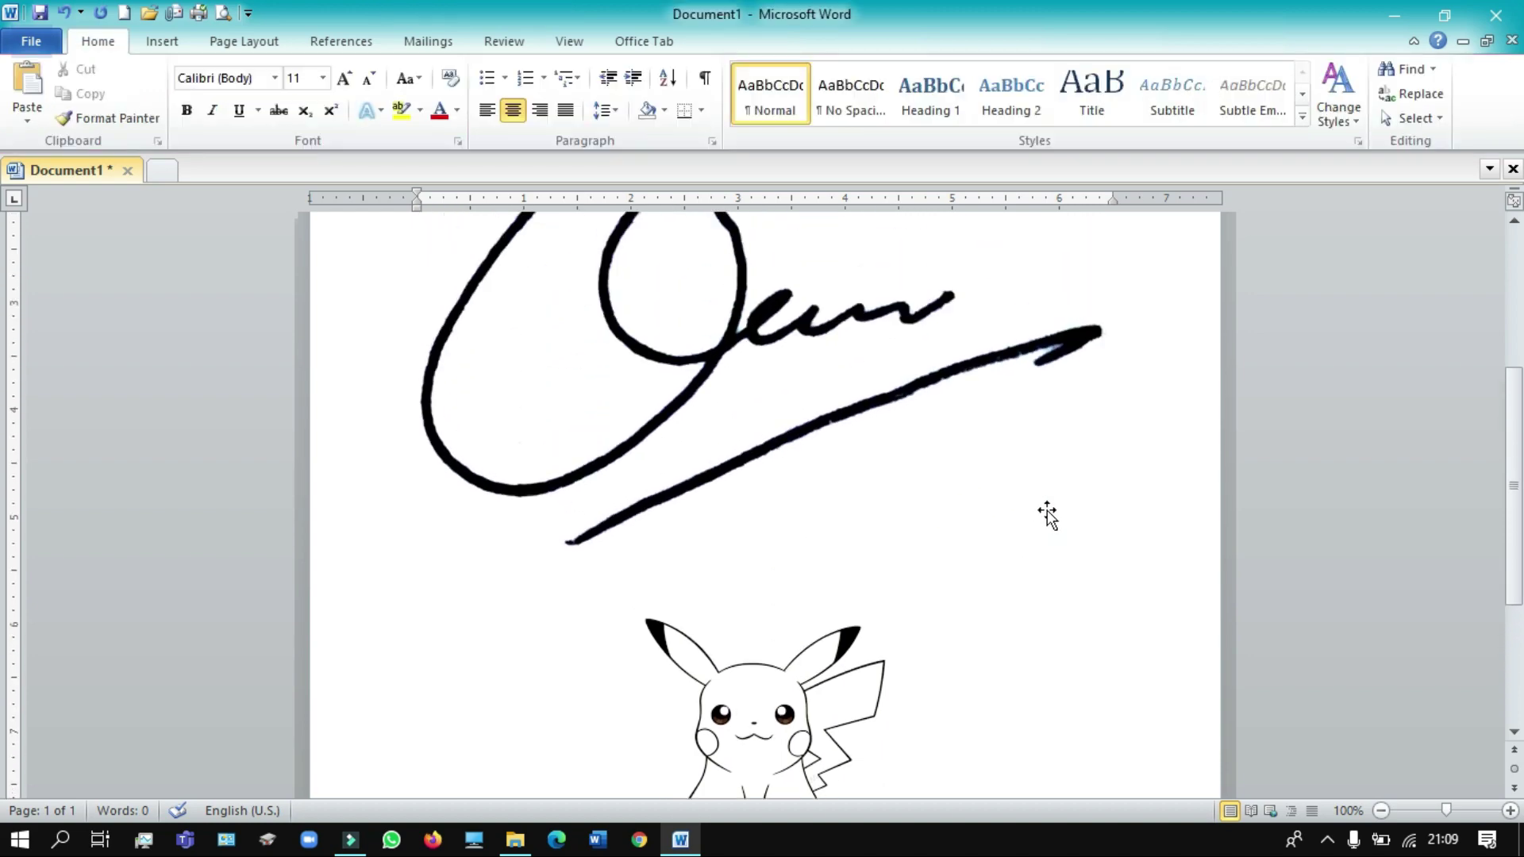
scroll(1048, 515, "up", 5)
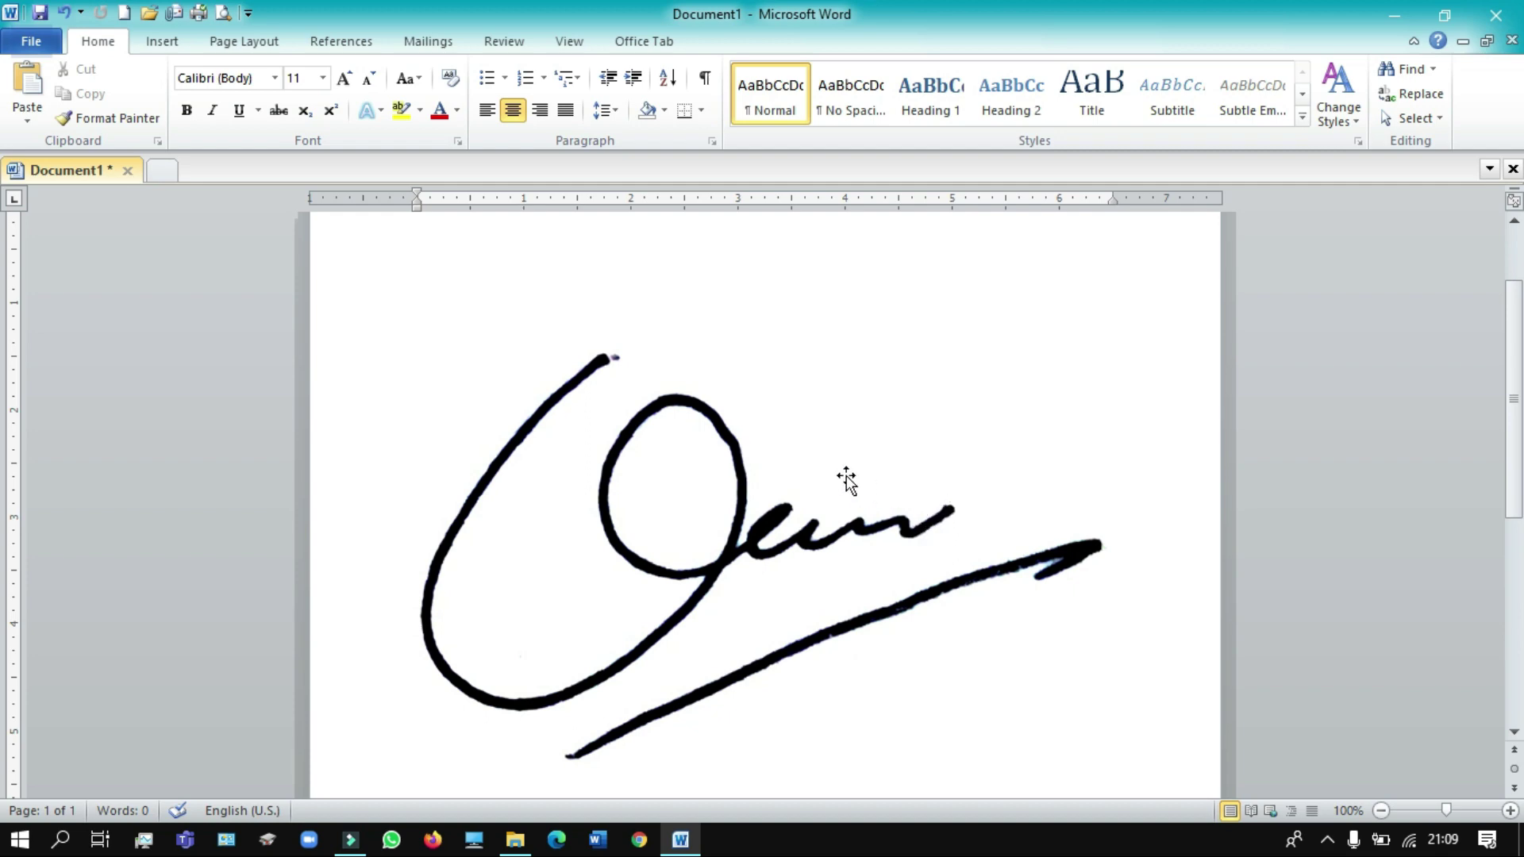
left_click(788, 480)
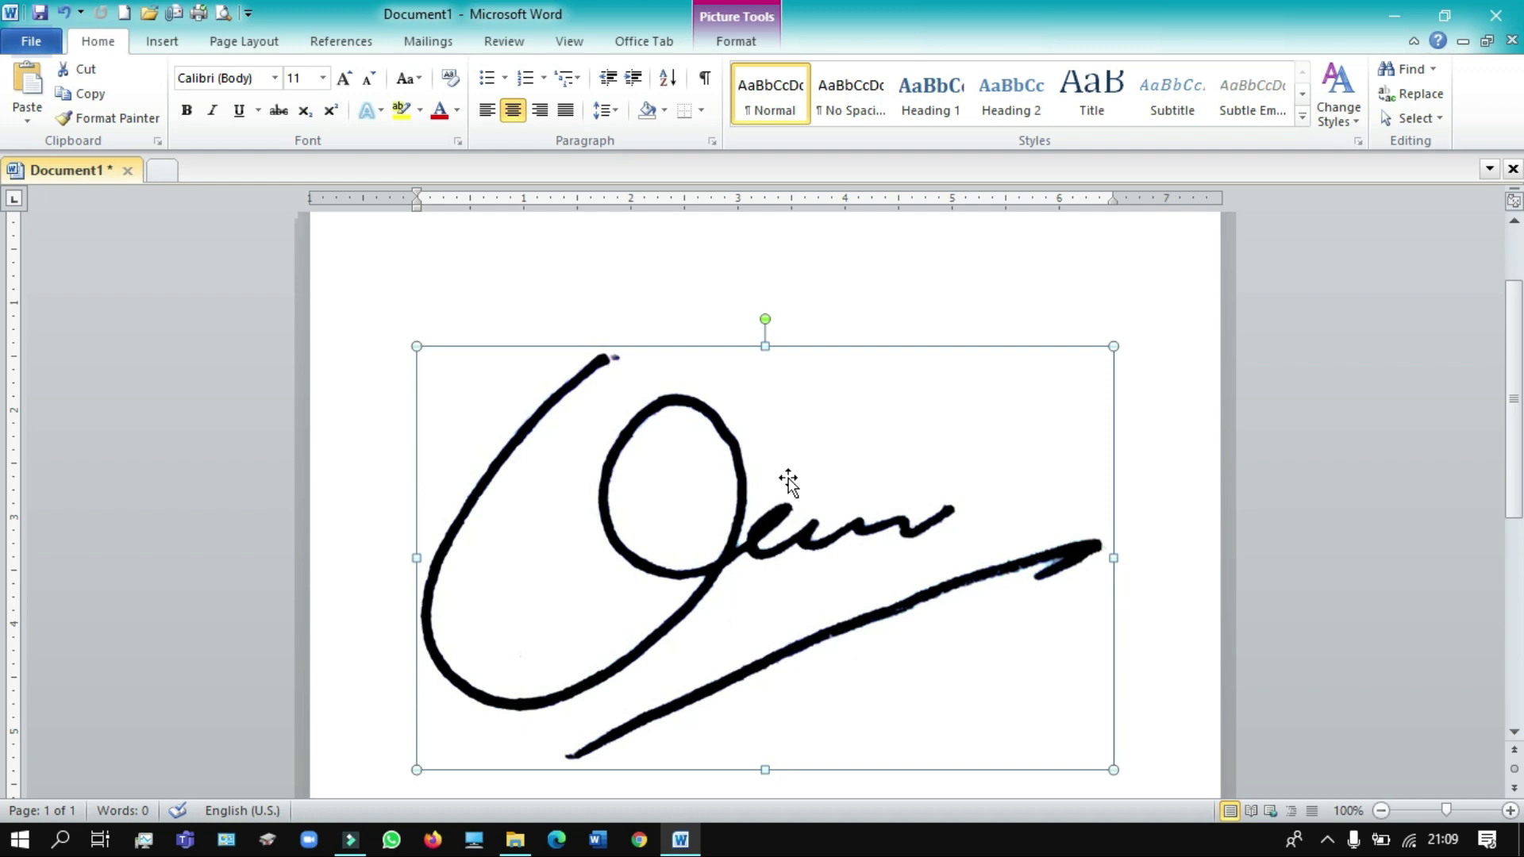
left_click_drag(788, 480, 832, 477)
scroll(832, 478, "down", 2)
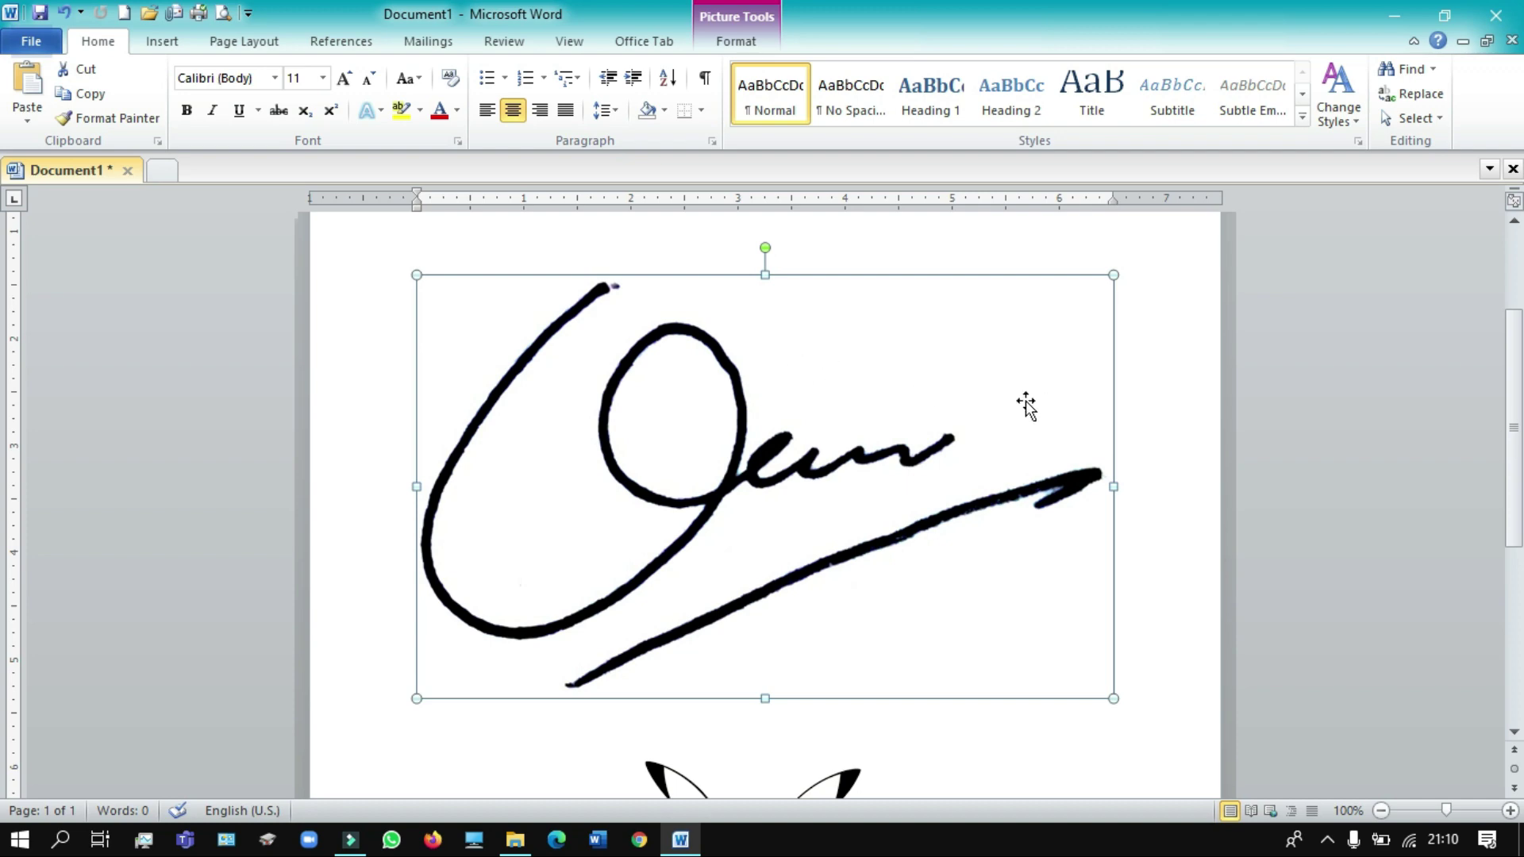
Set the signature's wrapping to In Front of Text and shrink it toward the top-left.
right_click(715, 362)
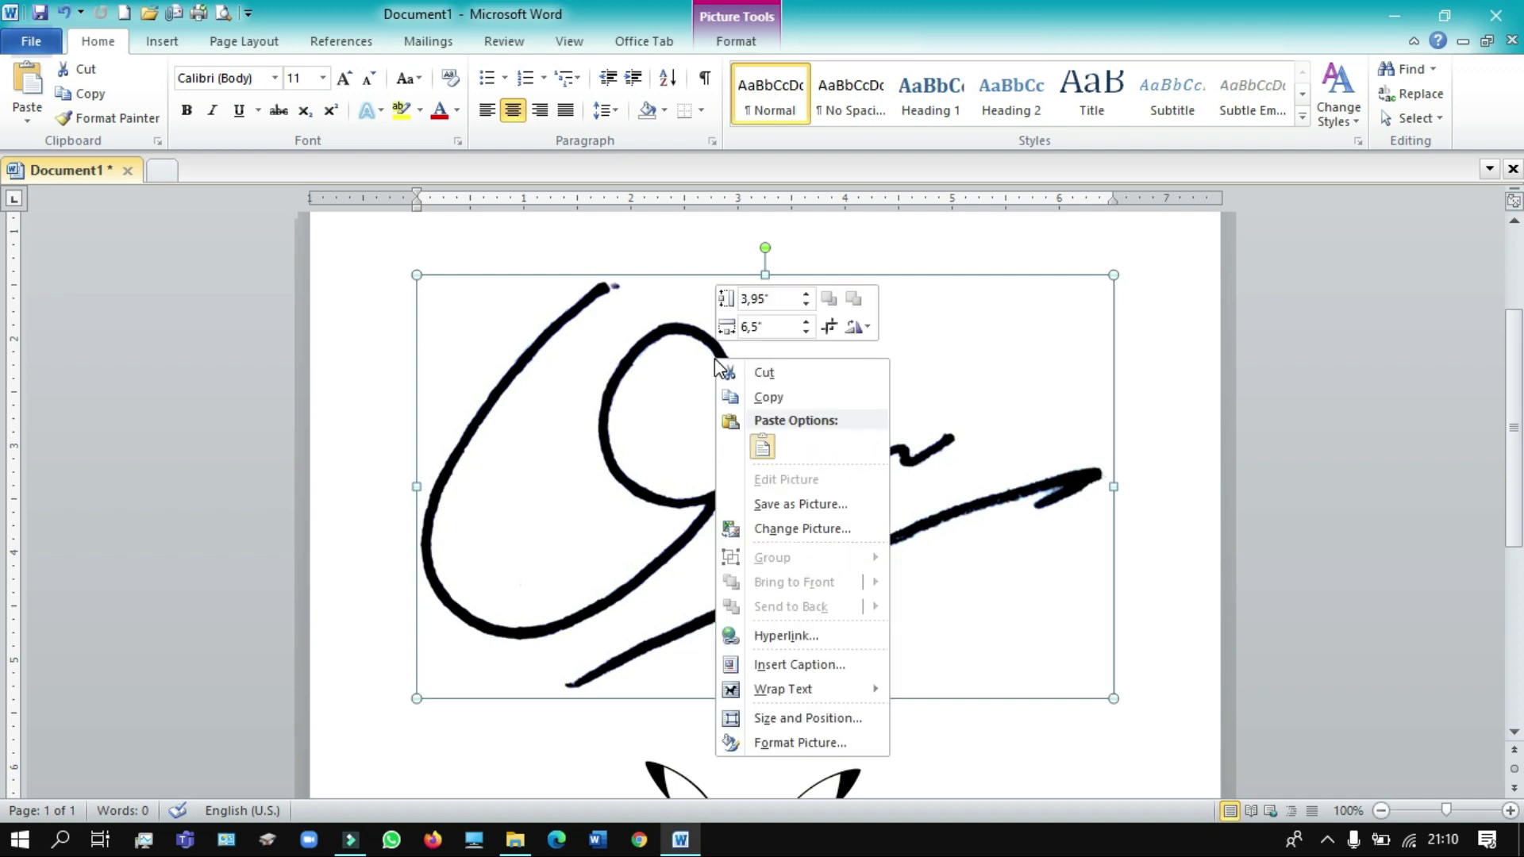
mouse_move(784, 689)
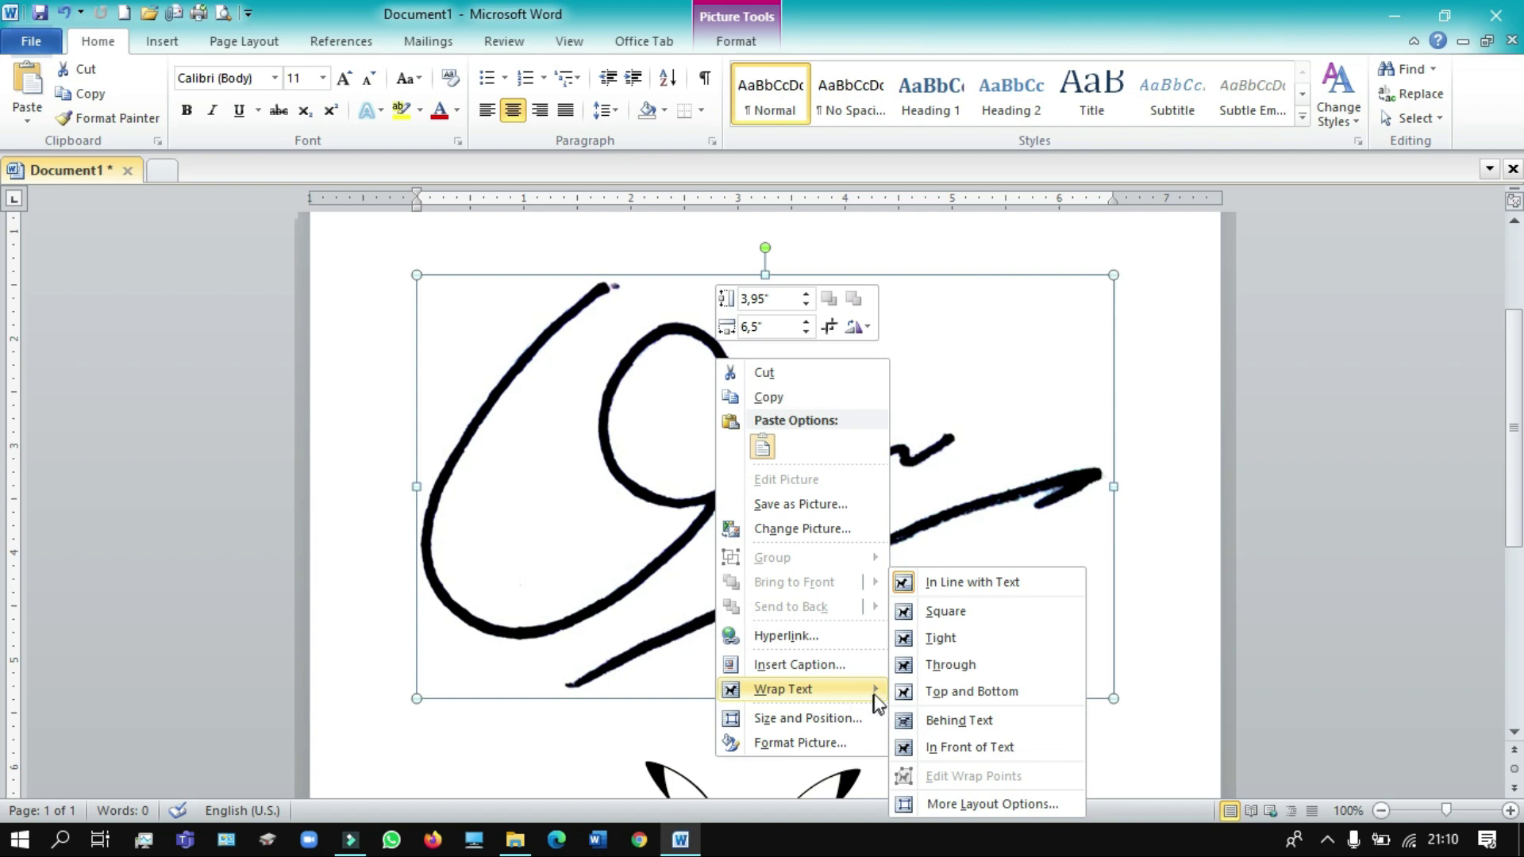
left_click(984, 723)
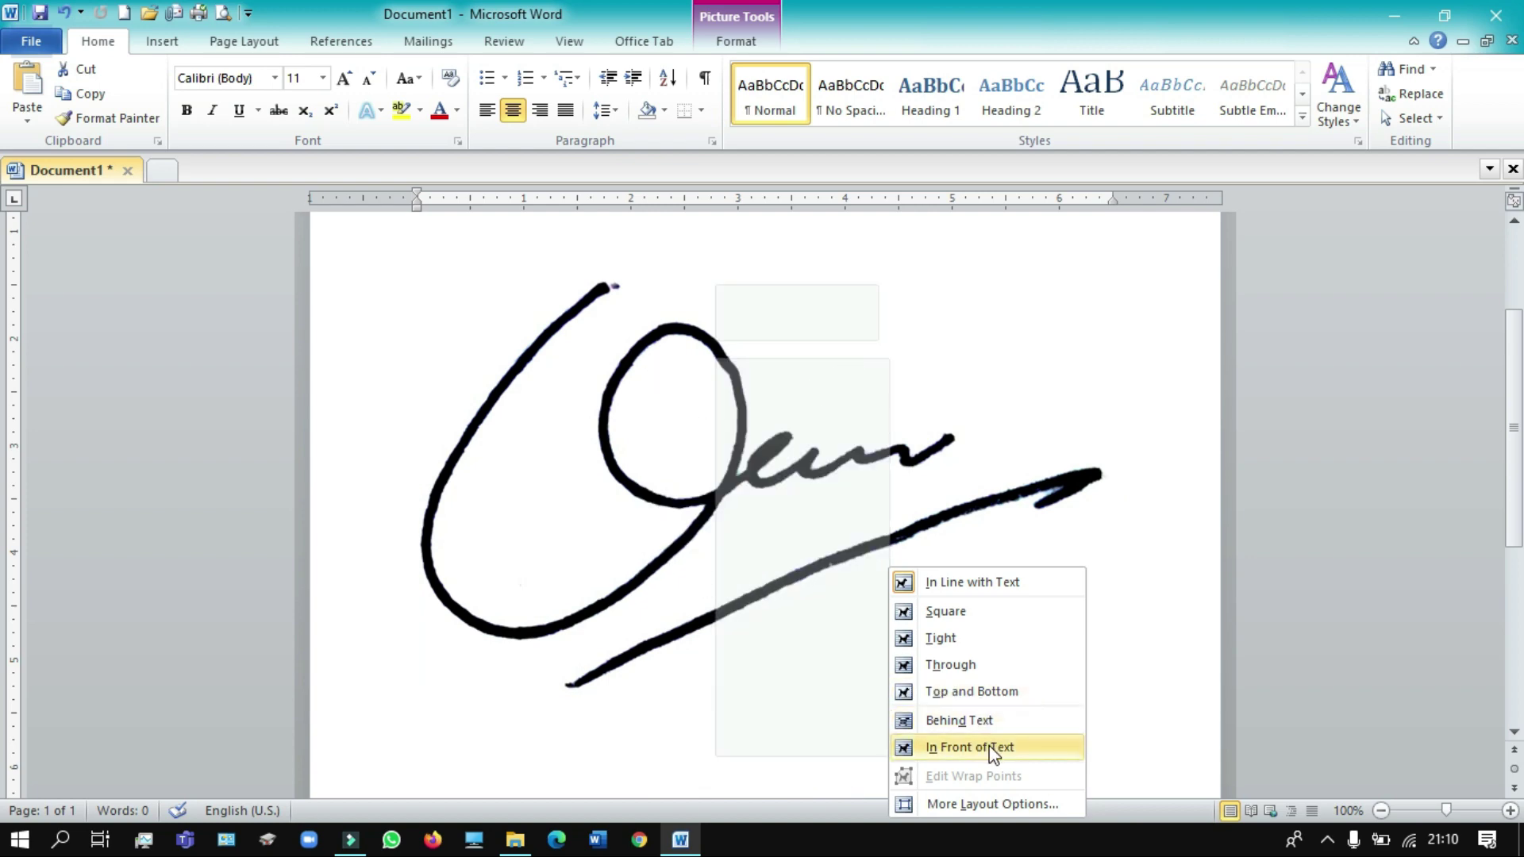
left_click(992, 750)
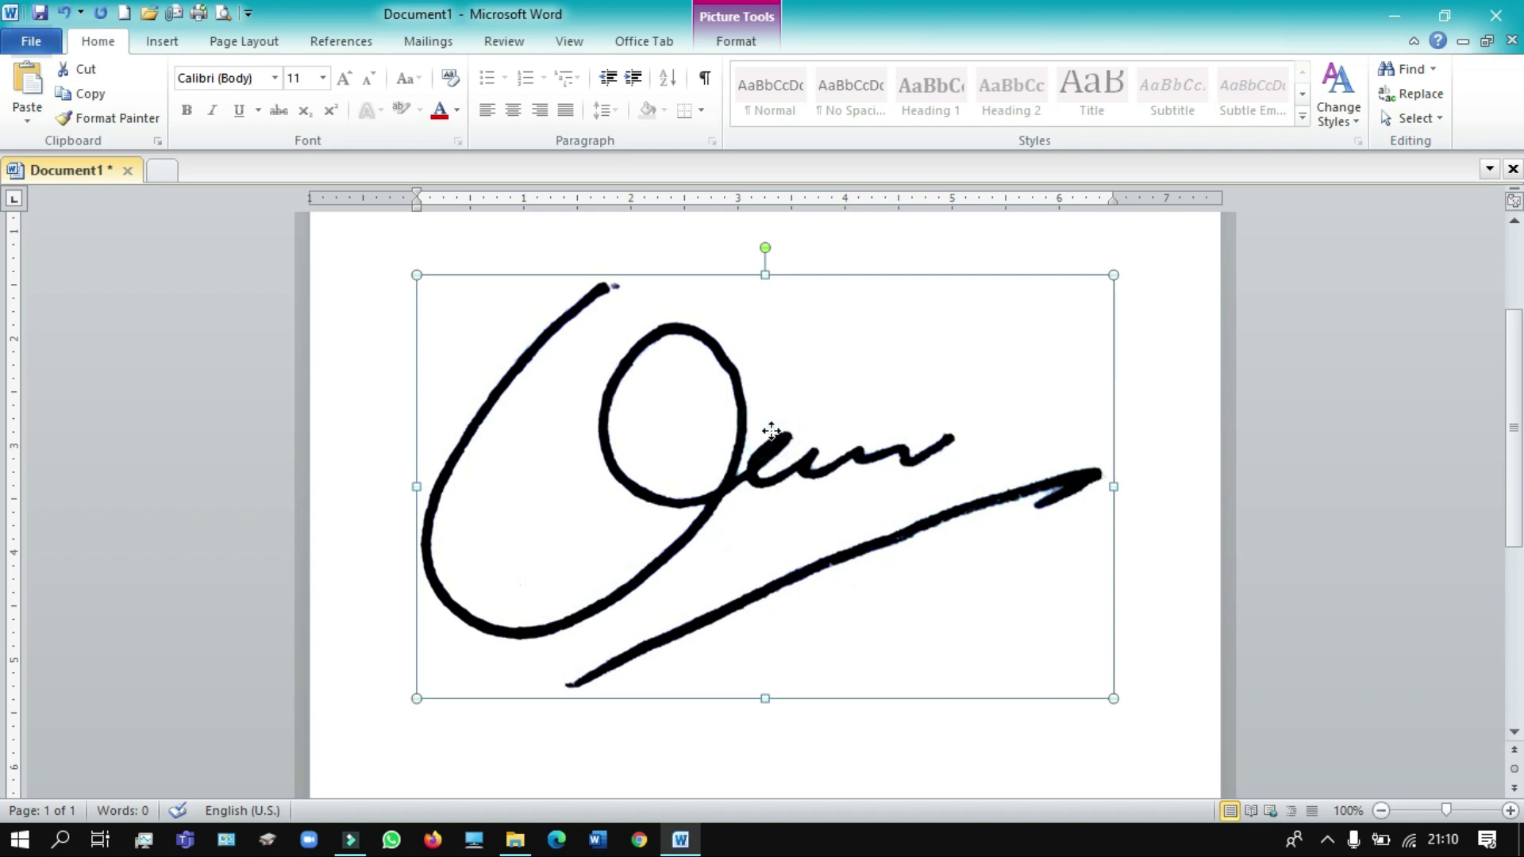
left_click_drag(770, 432, 831, 431)
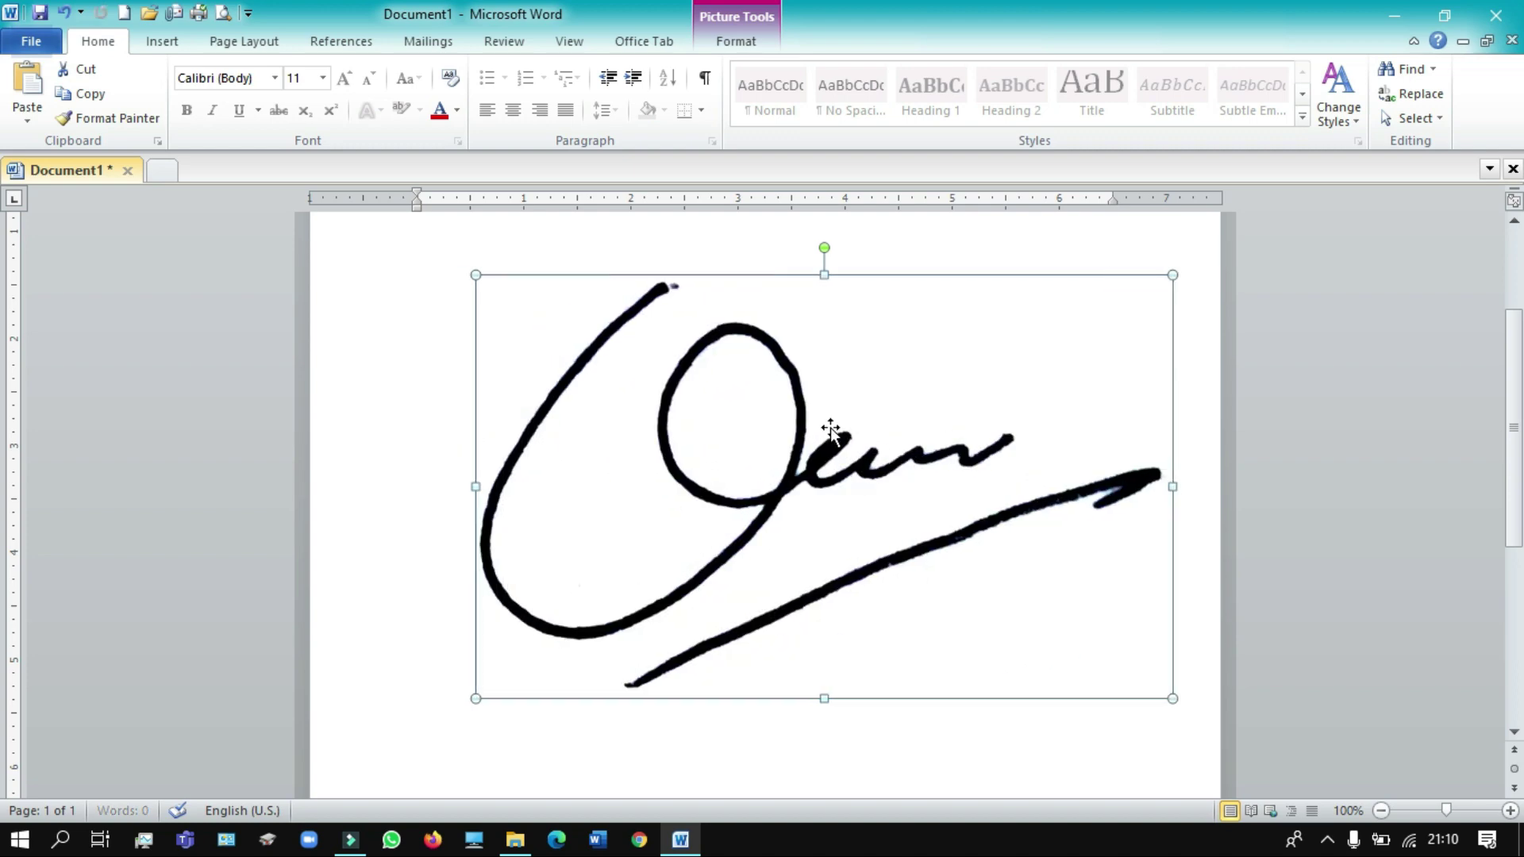
left_click_drag(830, 431, 708, 421)
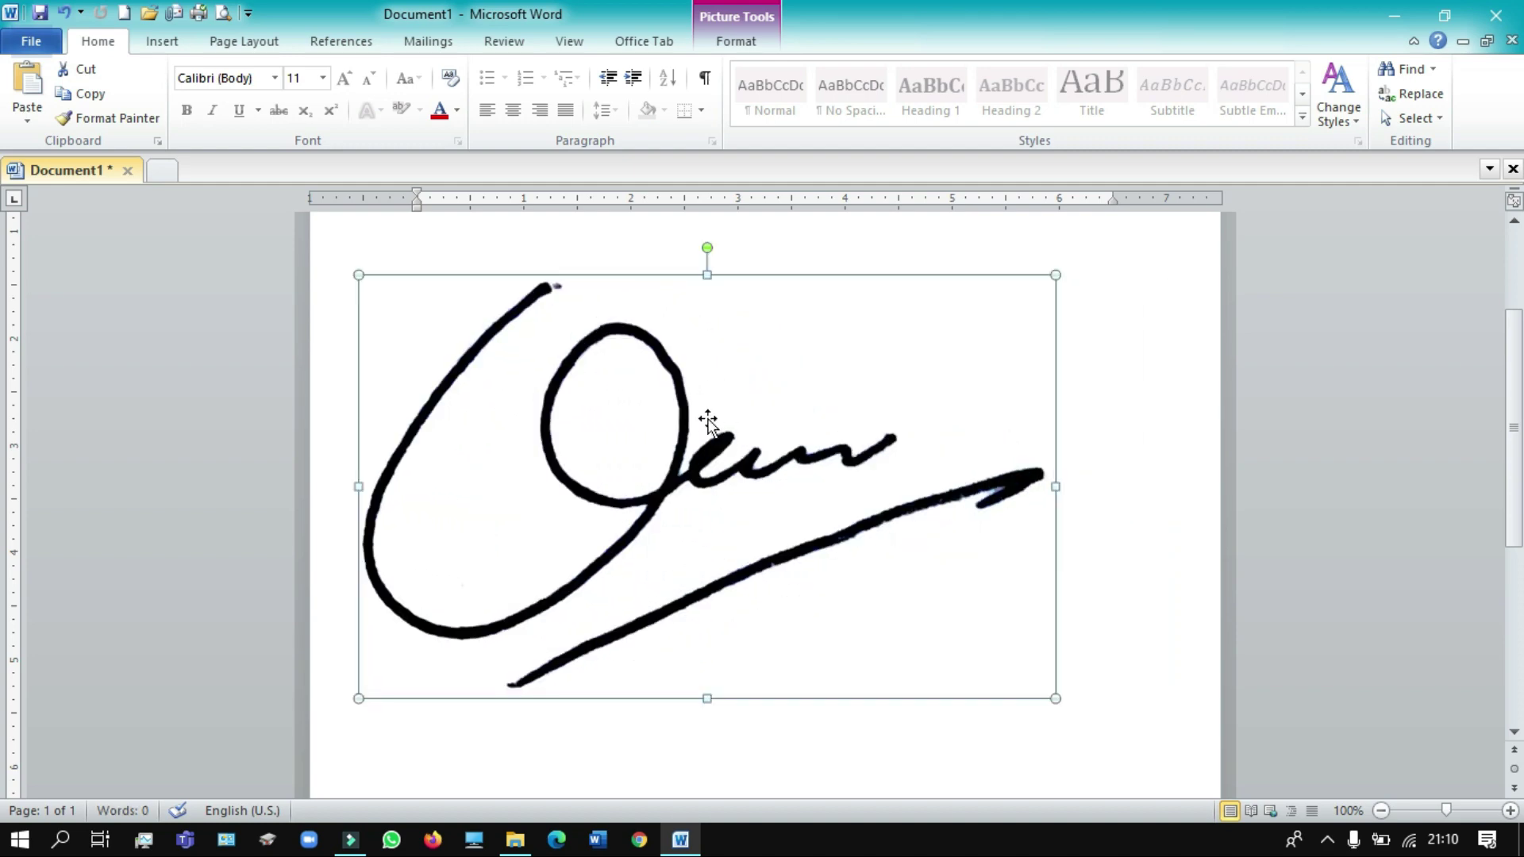
scroll(714, 425, "down", 5)
scroll(724, 433, "down", 5)
scroll(769, 496, "up", 8)
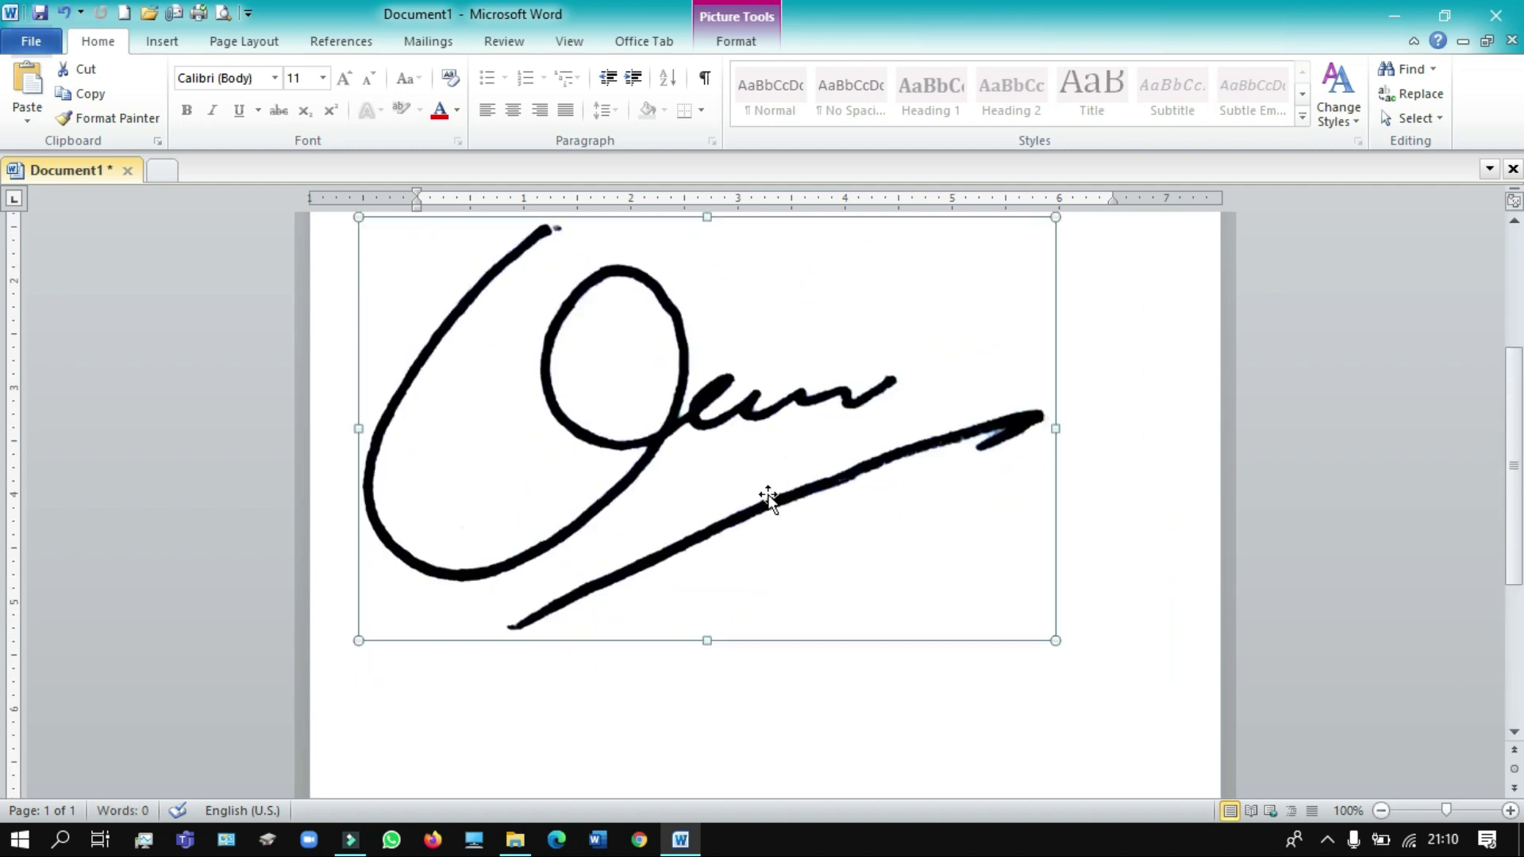
scroll(768, 496, "up", 6)
scroll(769, 500, "down", 5)
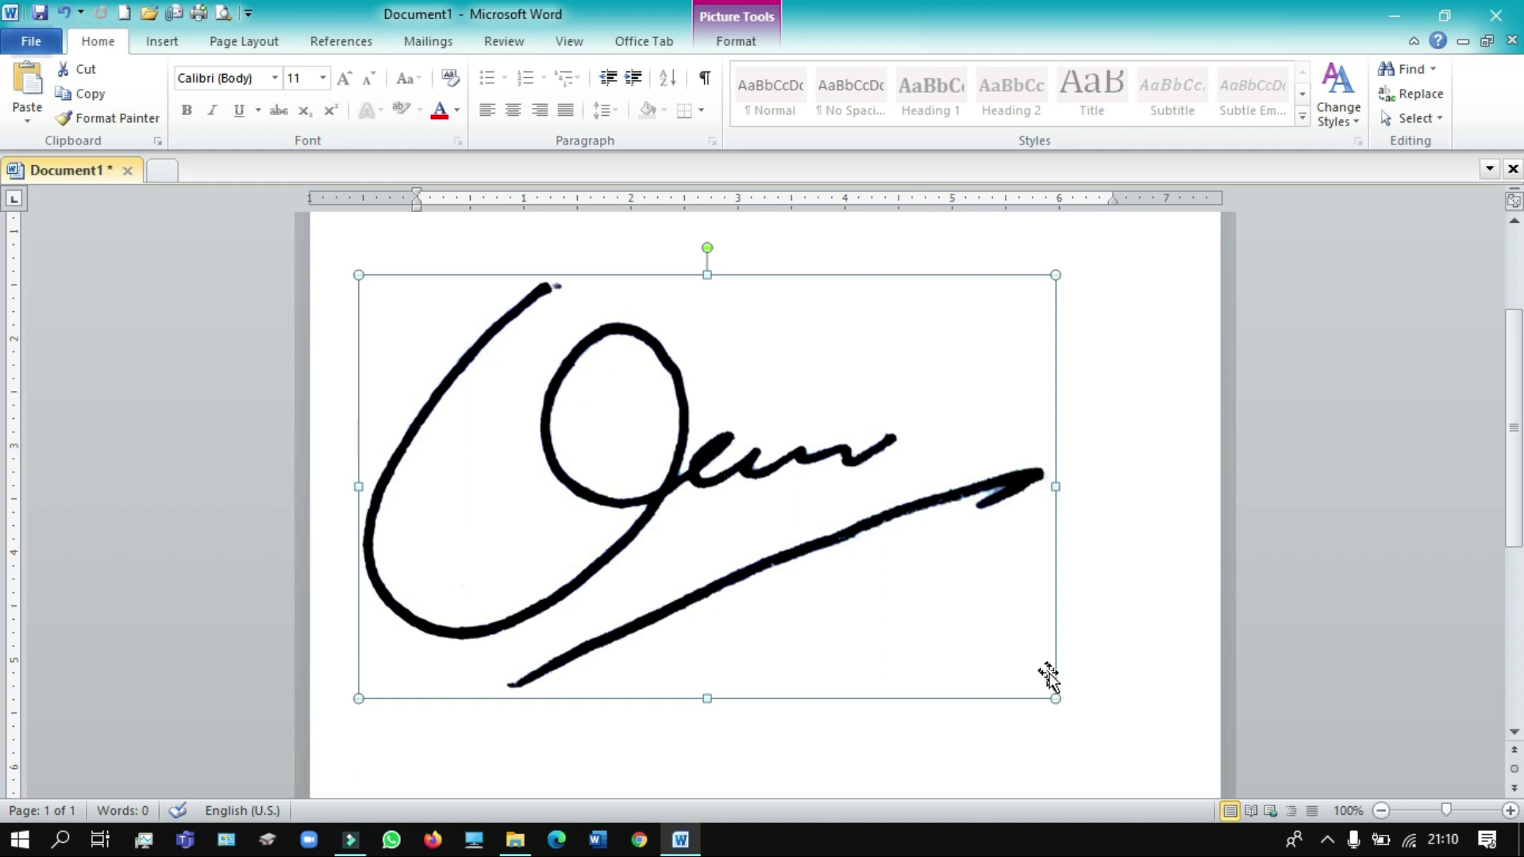
mouse_move(1056, 697)
left_mouse_down()
mouse_move(739, 435)
mouse_move(506, 302)
left_mouse_up()
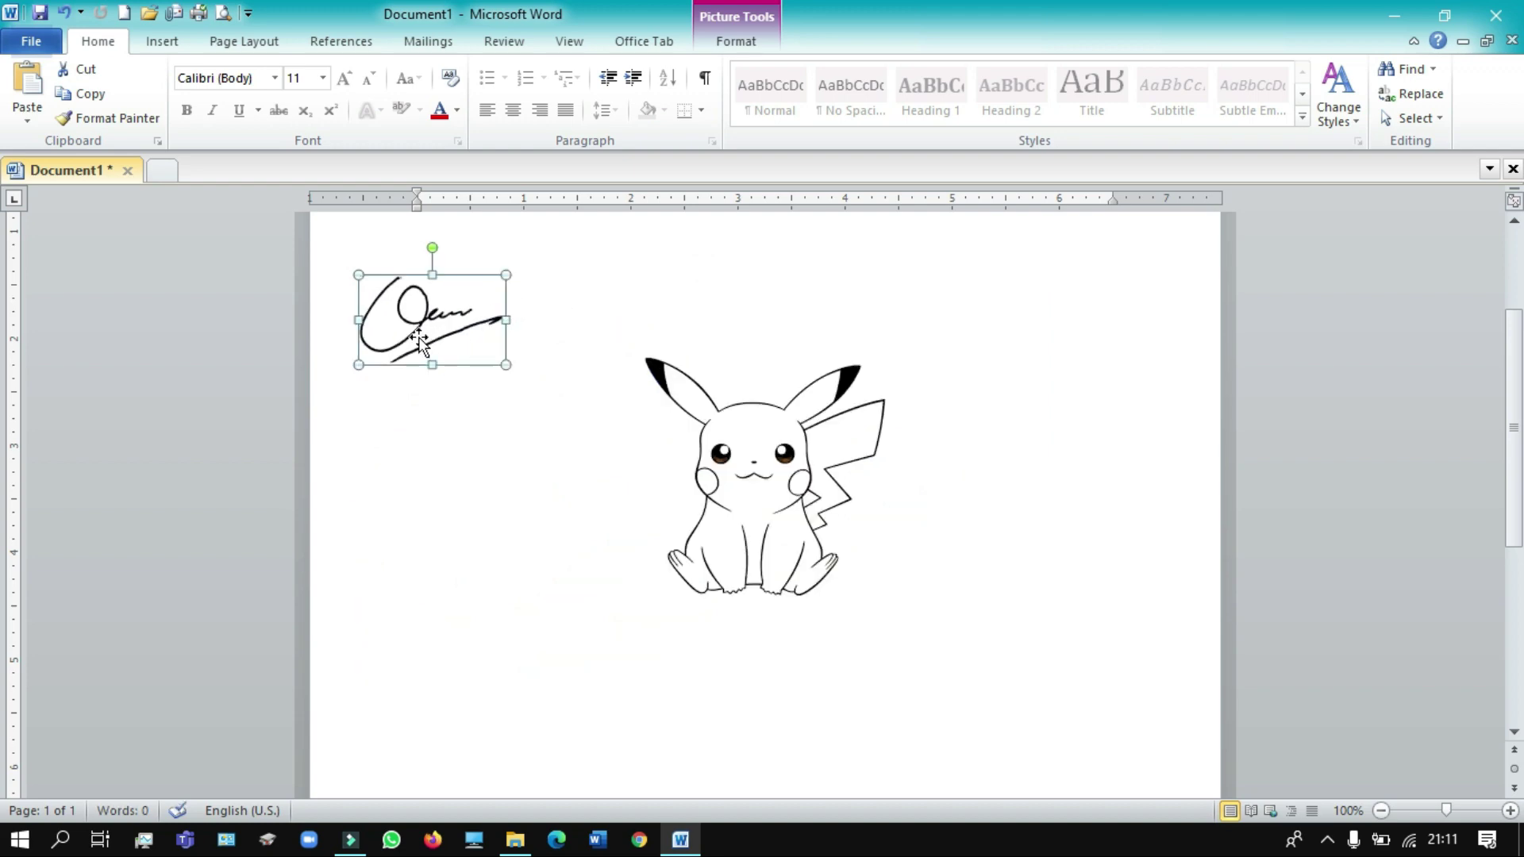
Centre the signature at top; set Pikachu In Front of Text, moved lower-left and smaller.
left_click_drag(418, 339, 750, 294)
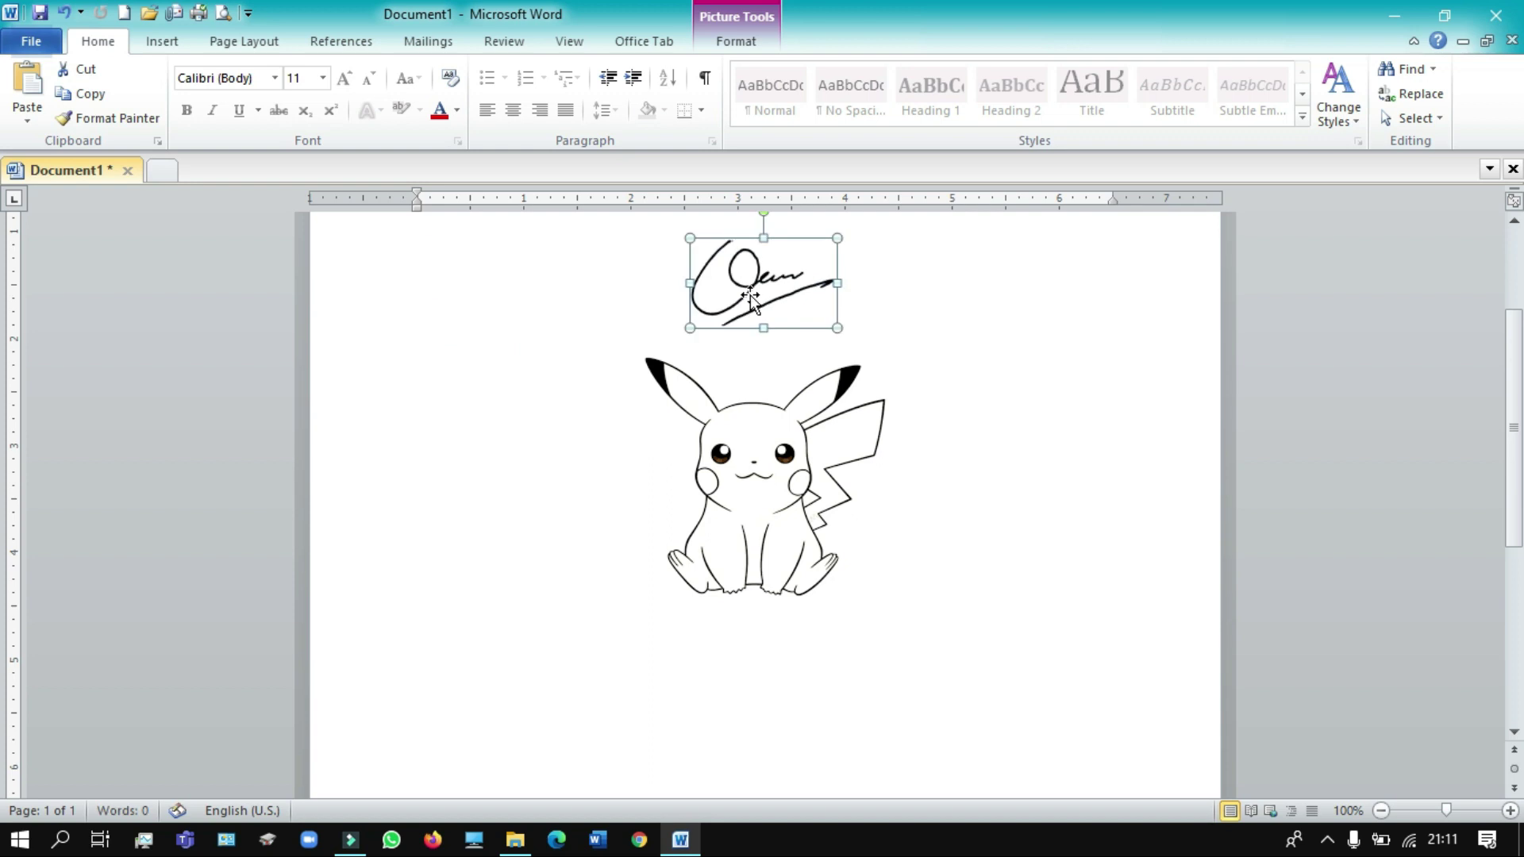
left_click(753, 468)
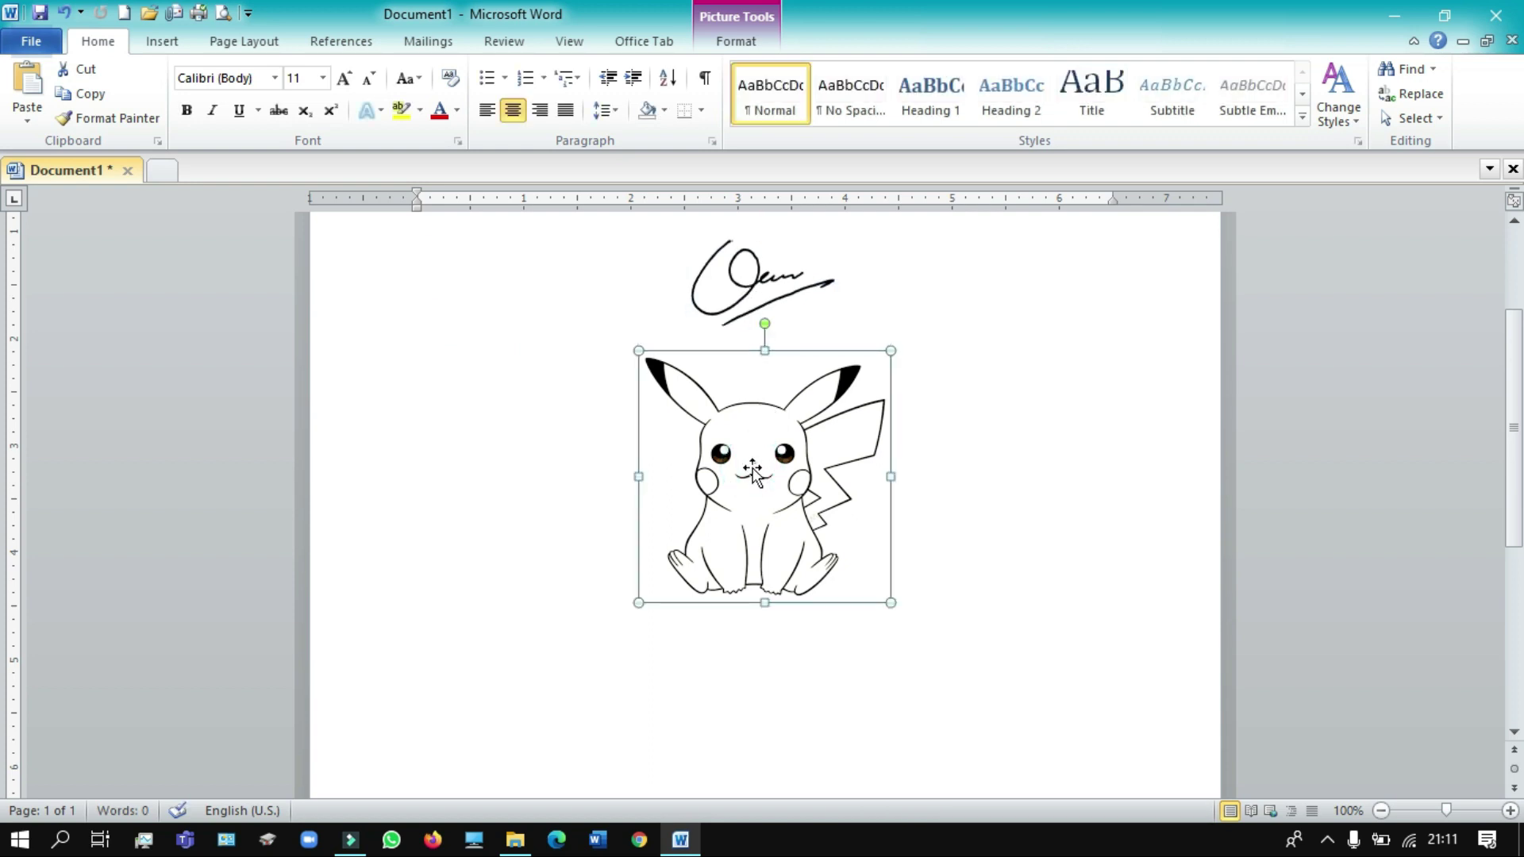
right_click(753, 472)
mouse_move(834, 403)
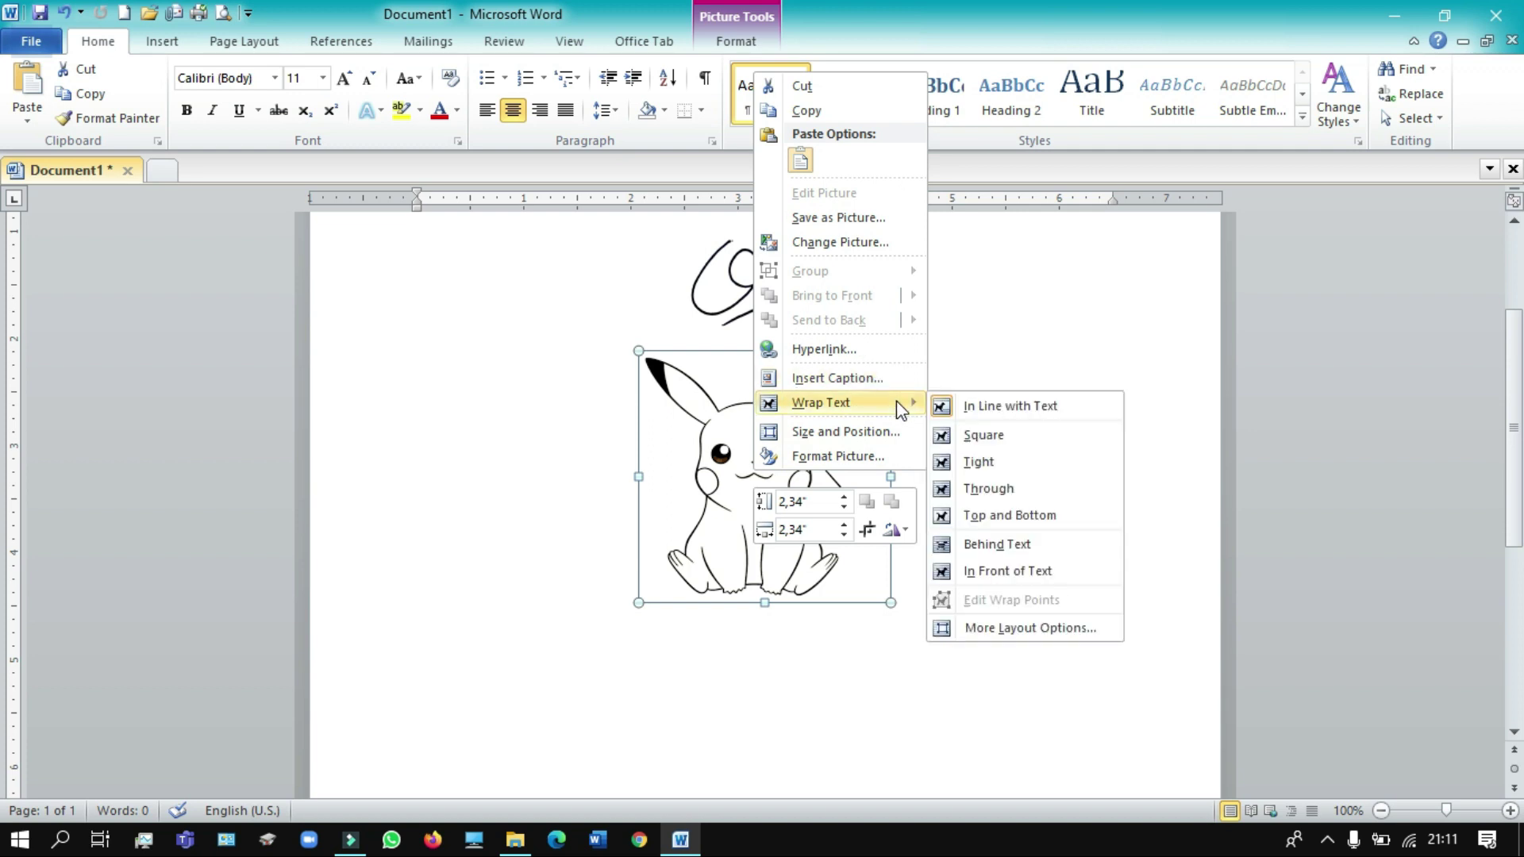
left_click(1030, 573)
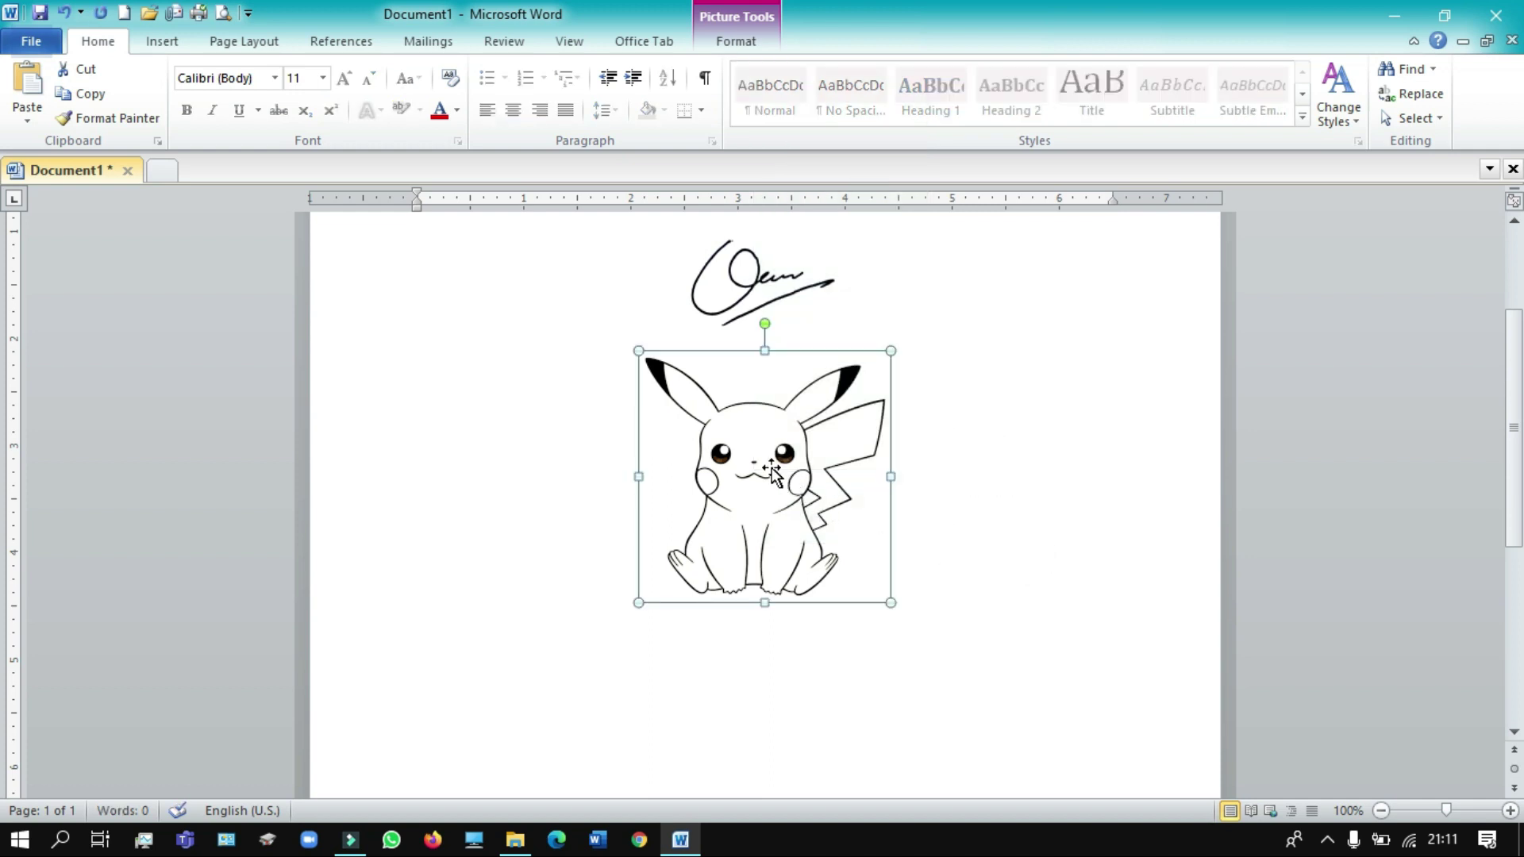
mouse_move(773, 474)
left_mouse_down()
mouse_move(814, 656)
mouse_move(971, 636)
mouse_move(585, 631)
left_mouse_up()
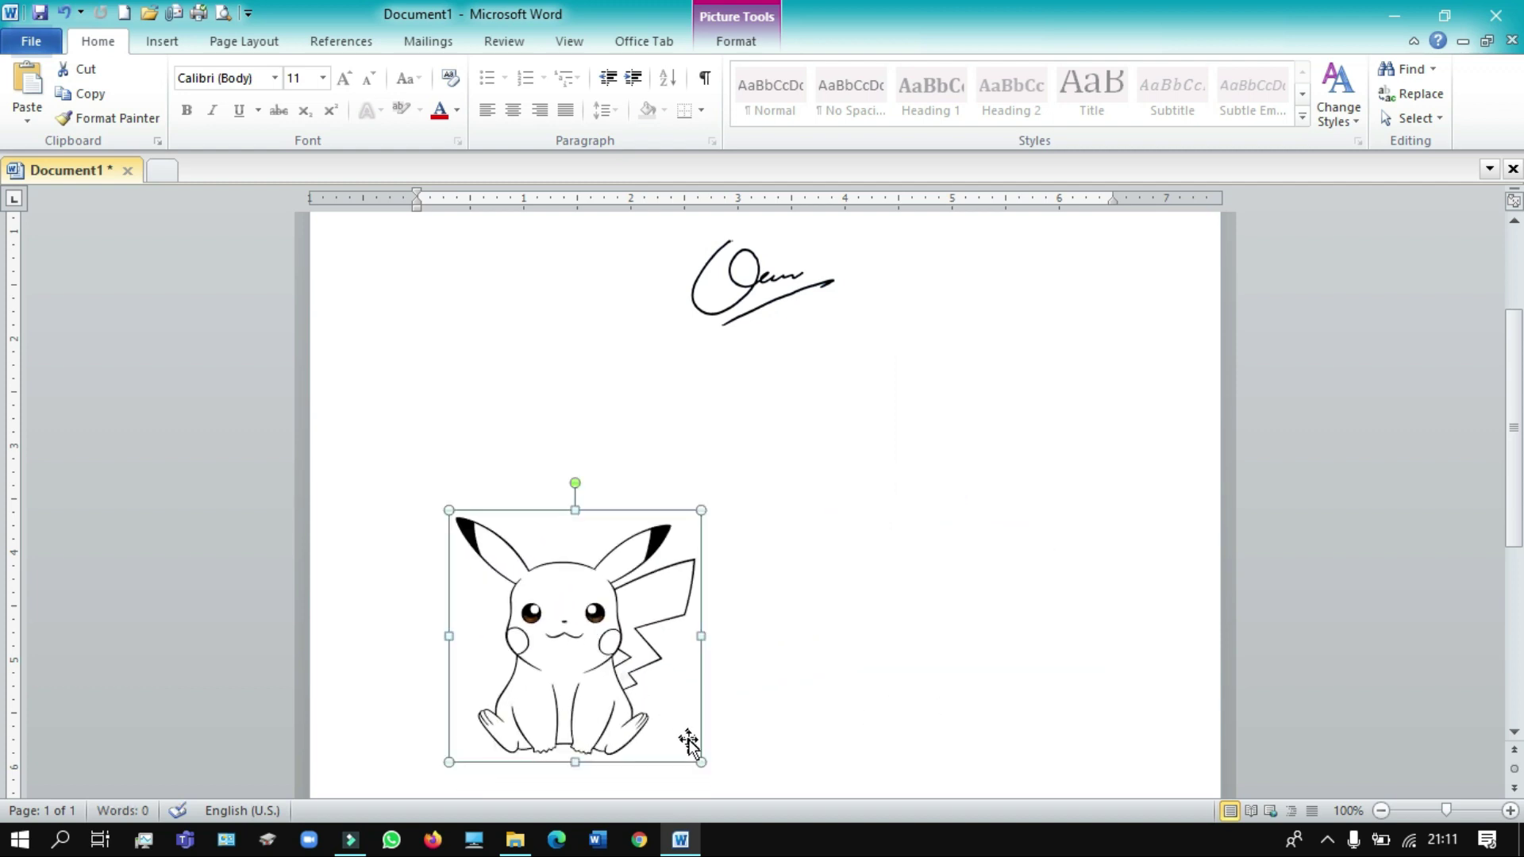
mouse_move(700, 760)
left_mouse_down()
mouse_move(649, 666)
mouse_move(608, 635)
left_mouse_up()
left_click(877, 526)
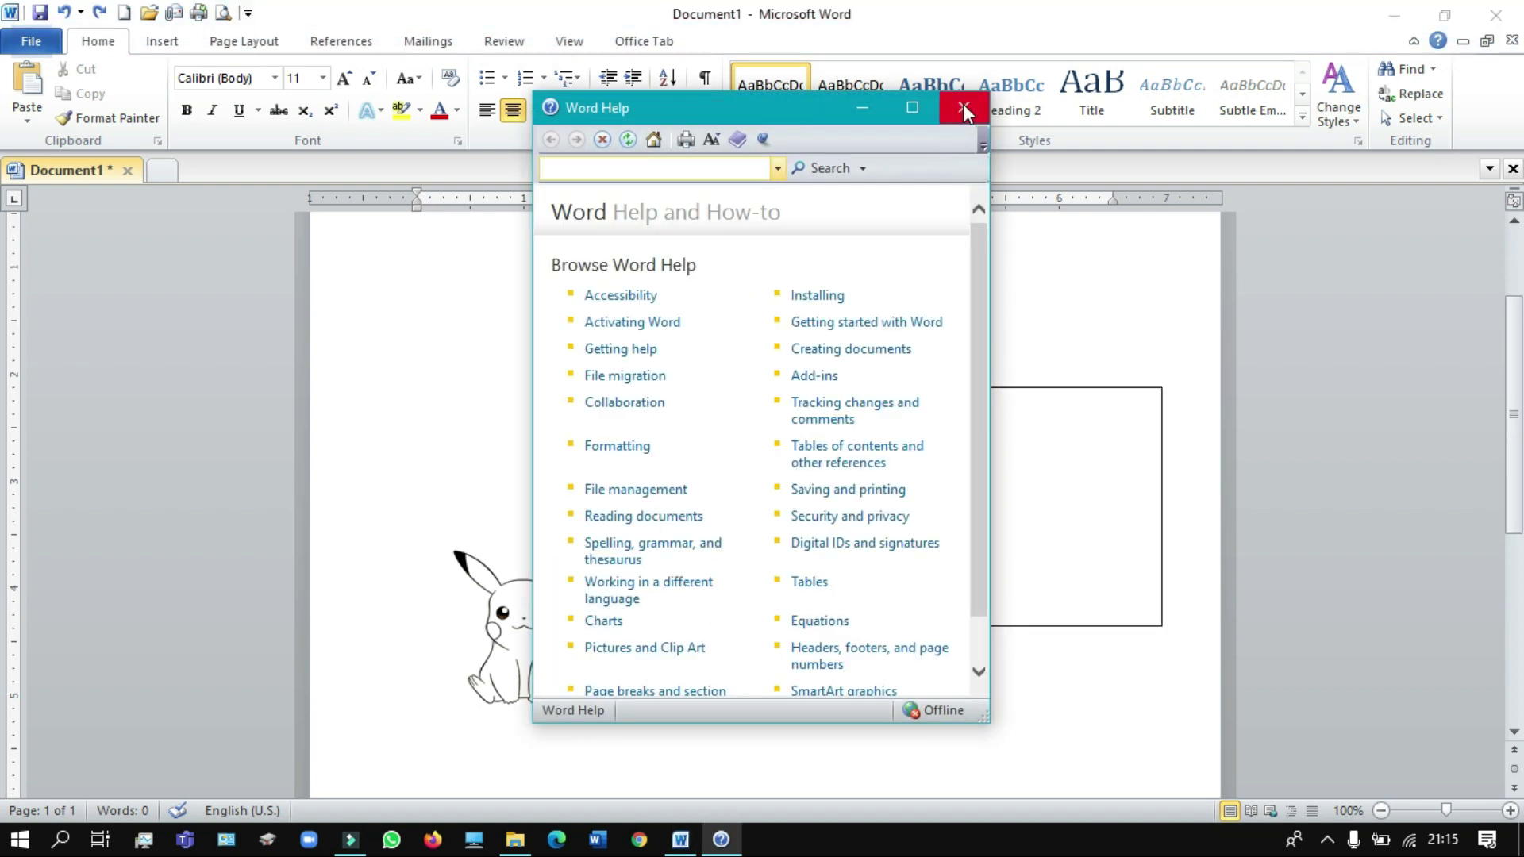
Close the Word Help window, leaving the rectangle beside Pikachu.
left_click(964, 109)
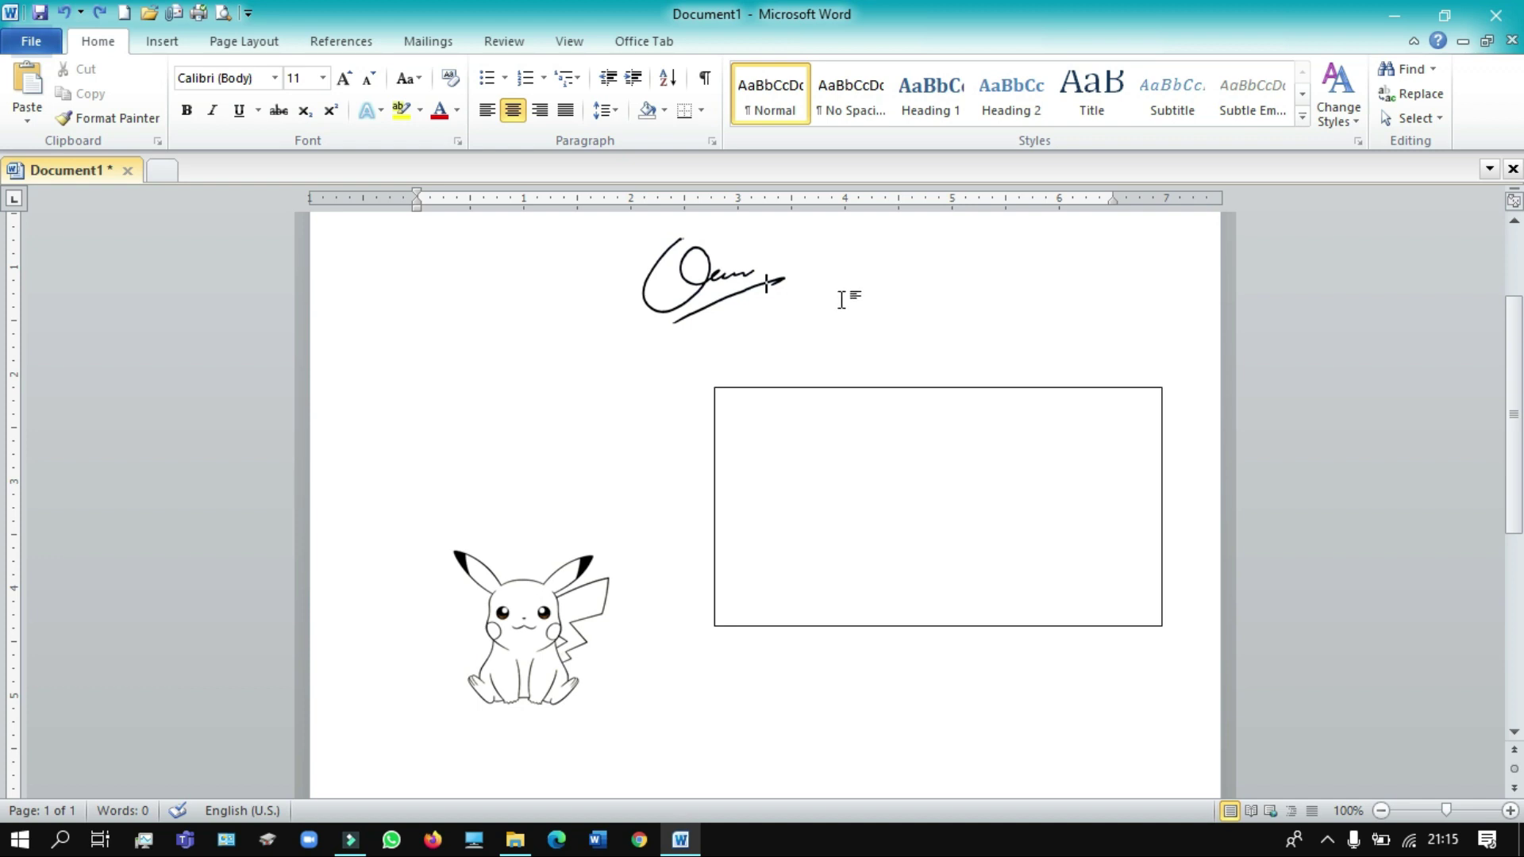
Drag the signature image from the top of the page to the middle of the rectangle box.
left_click(704, 269)
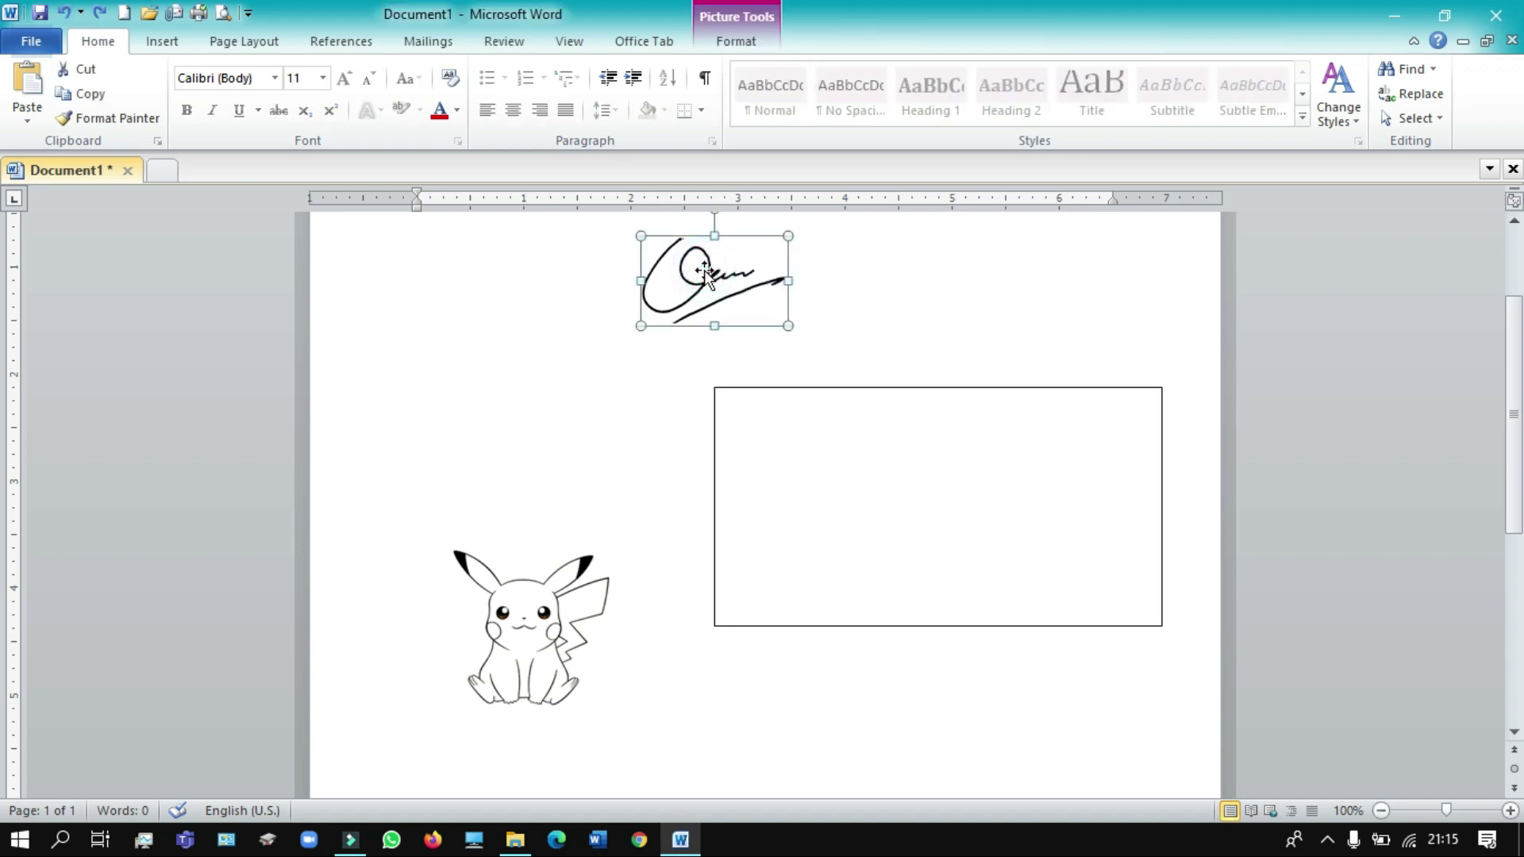
left_click_drag(704, 270, 847, 428)
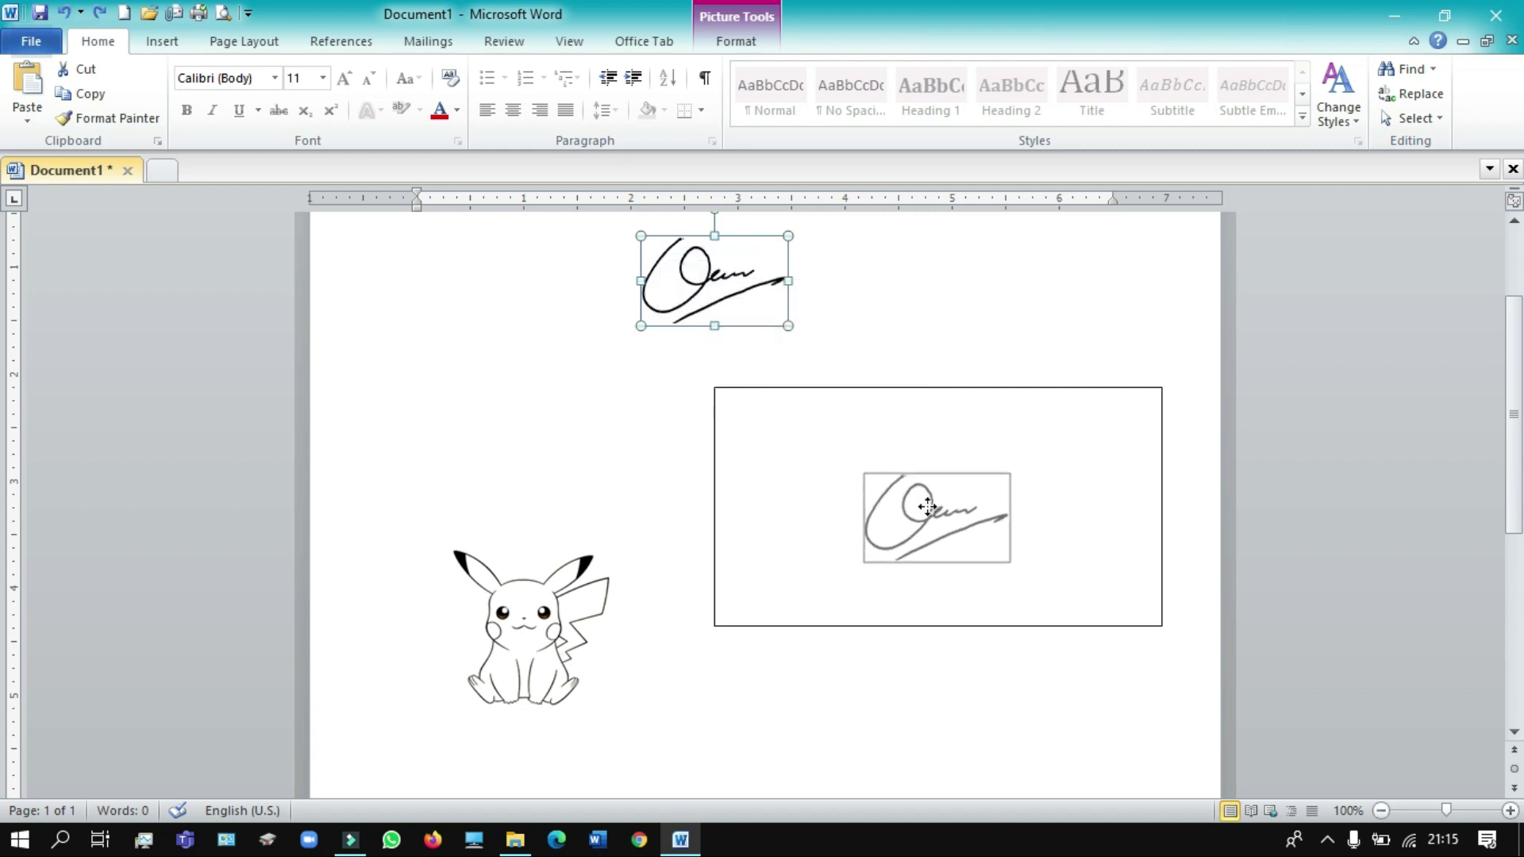
left_click_drag(848, 428, 932, 512)
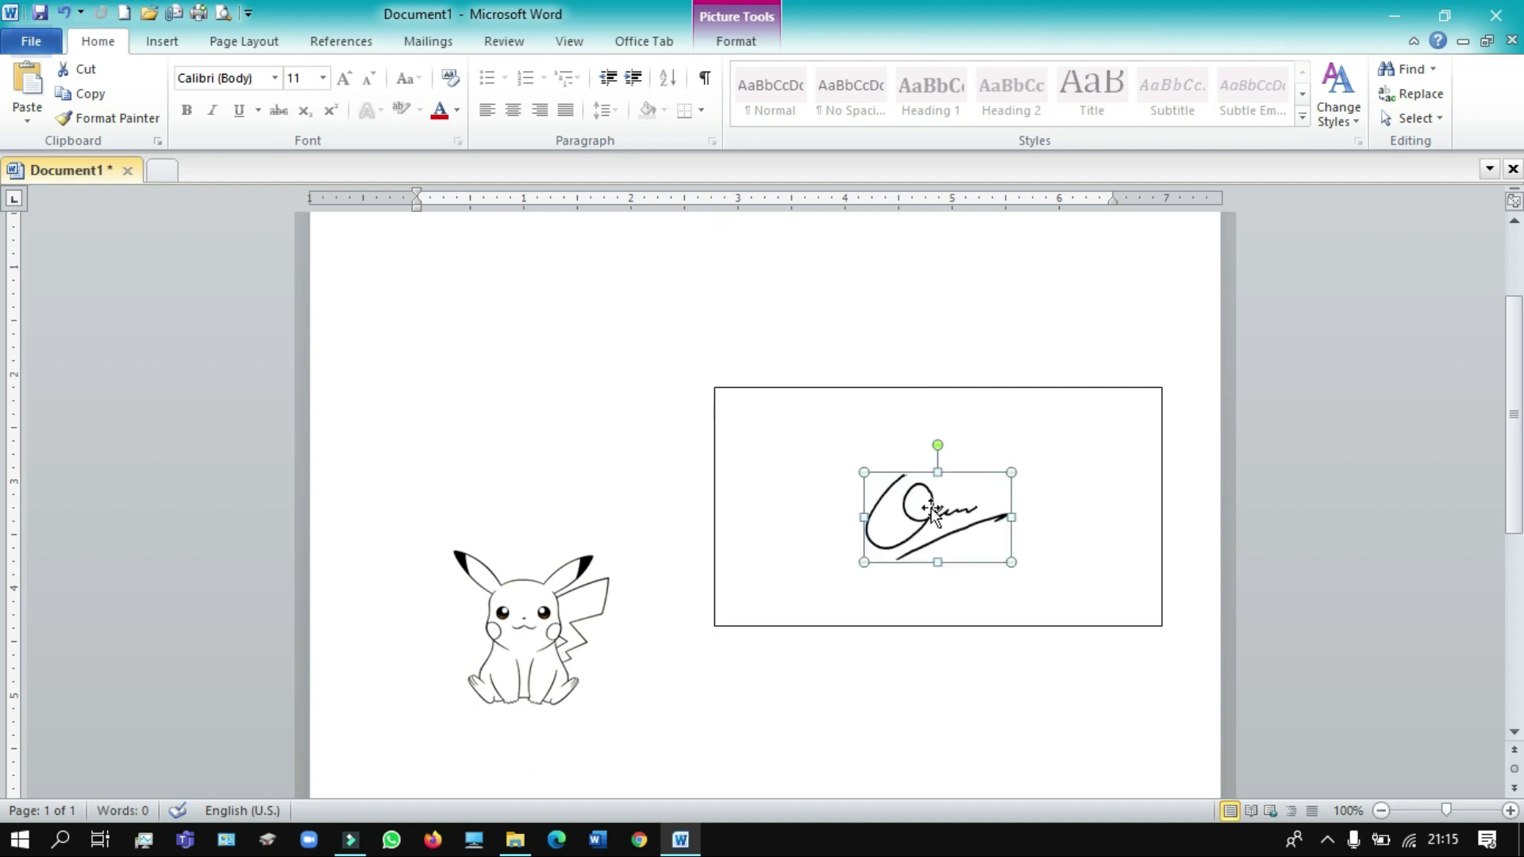
left_click(1057, 355)
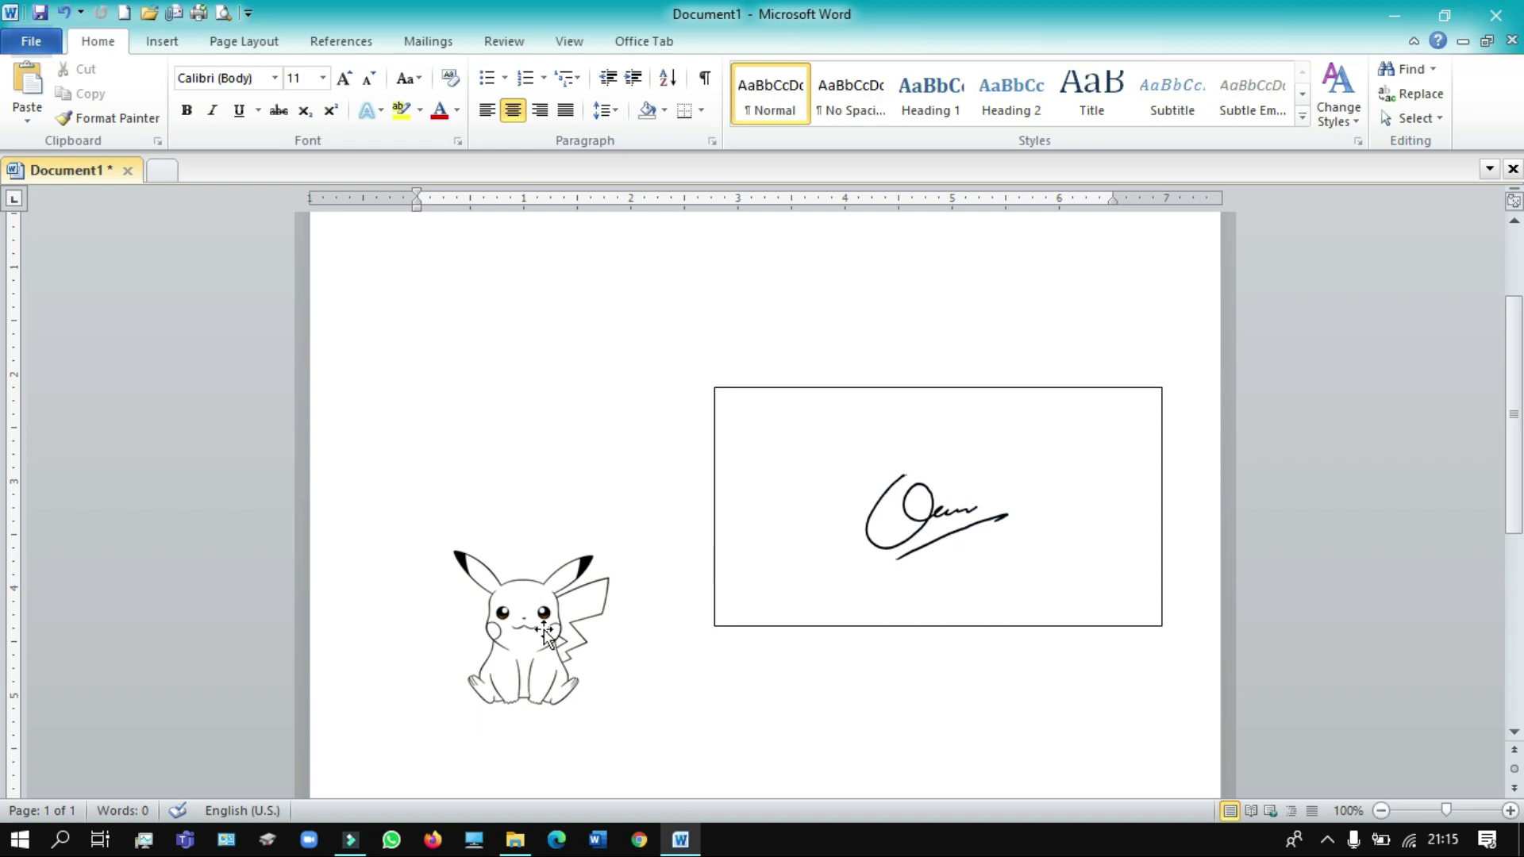
Shrink the Pikachu image to about 0.97 inches by dragging its corner inward.
left_click(517, 646)
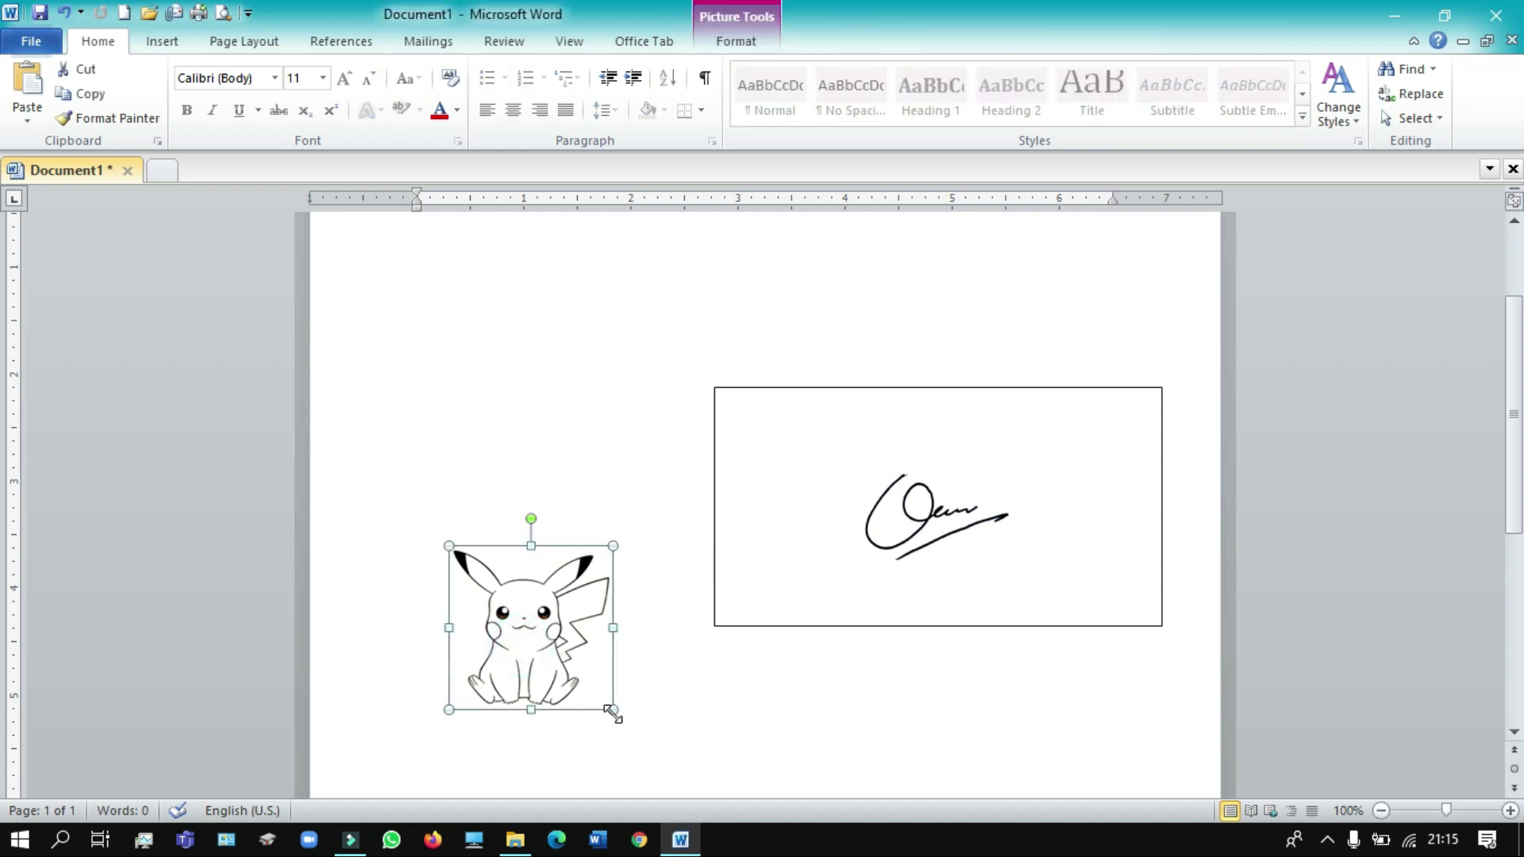
left_click_drag(613, 711, 555, 649)
left_click(642, 667)
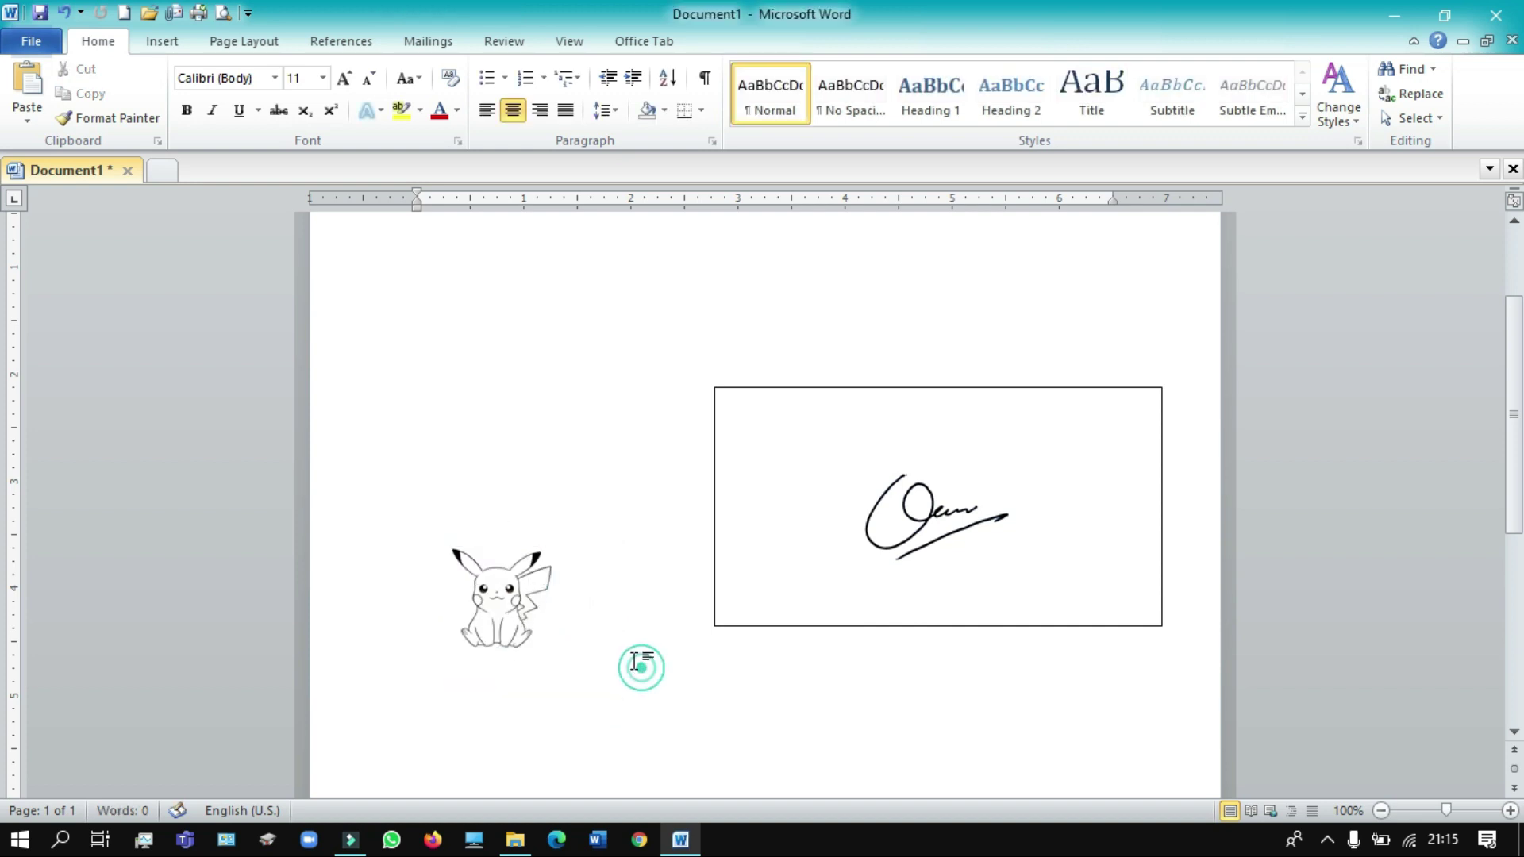
Move Pikachu into the rectangle's upper left, beside the signature.
left_click(511, 611)
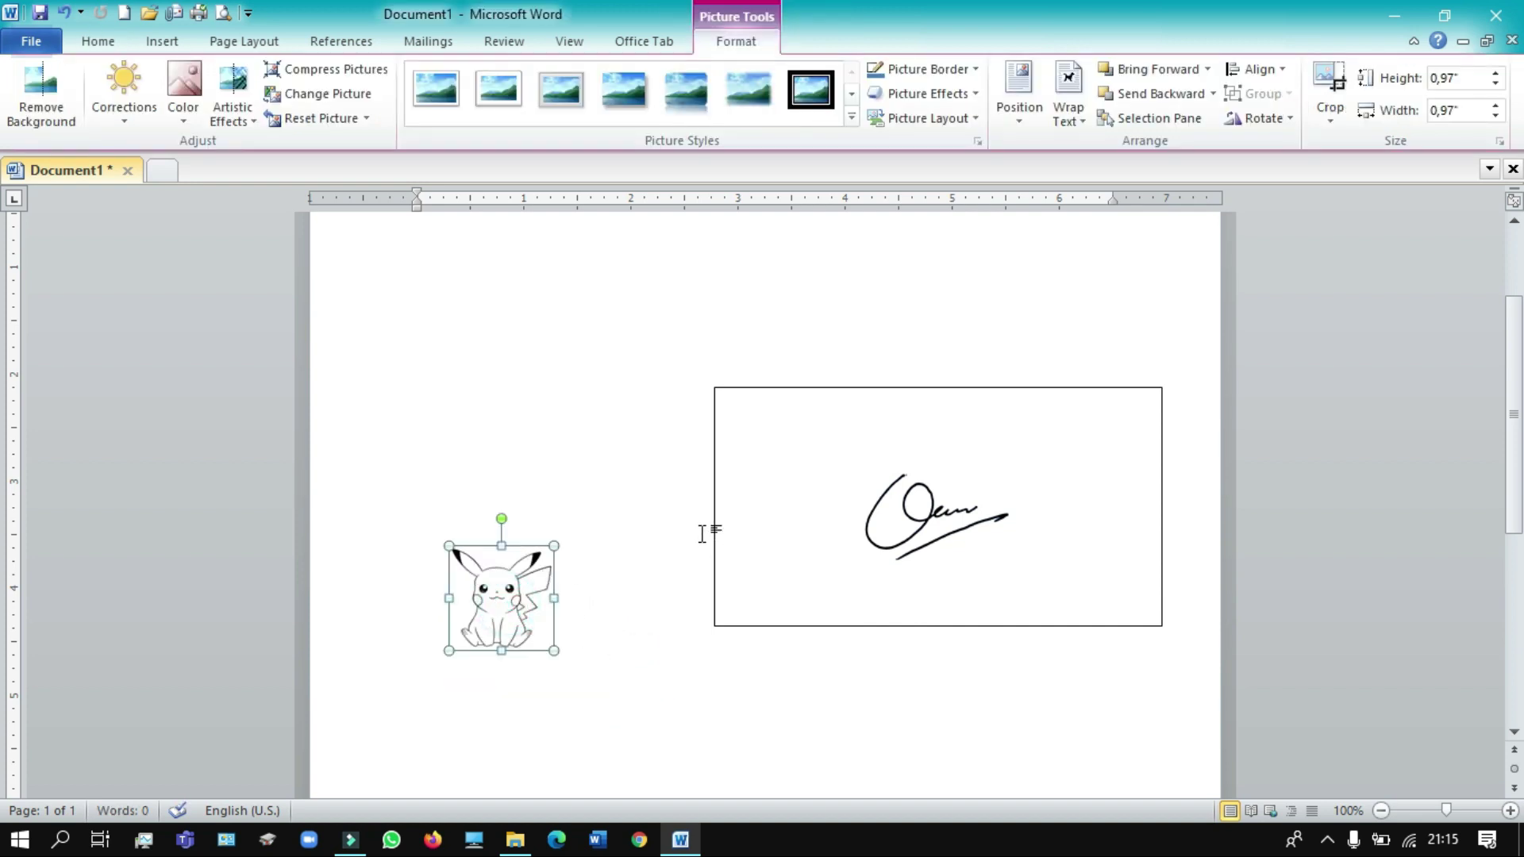
left_click_drag(507, 597, 786, 474)
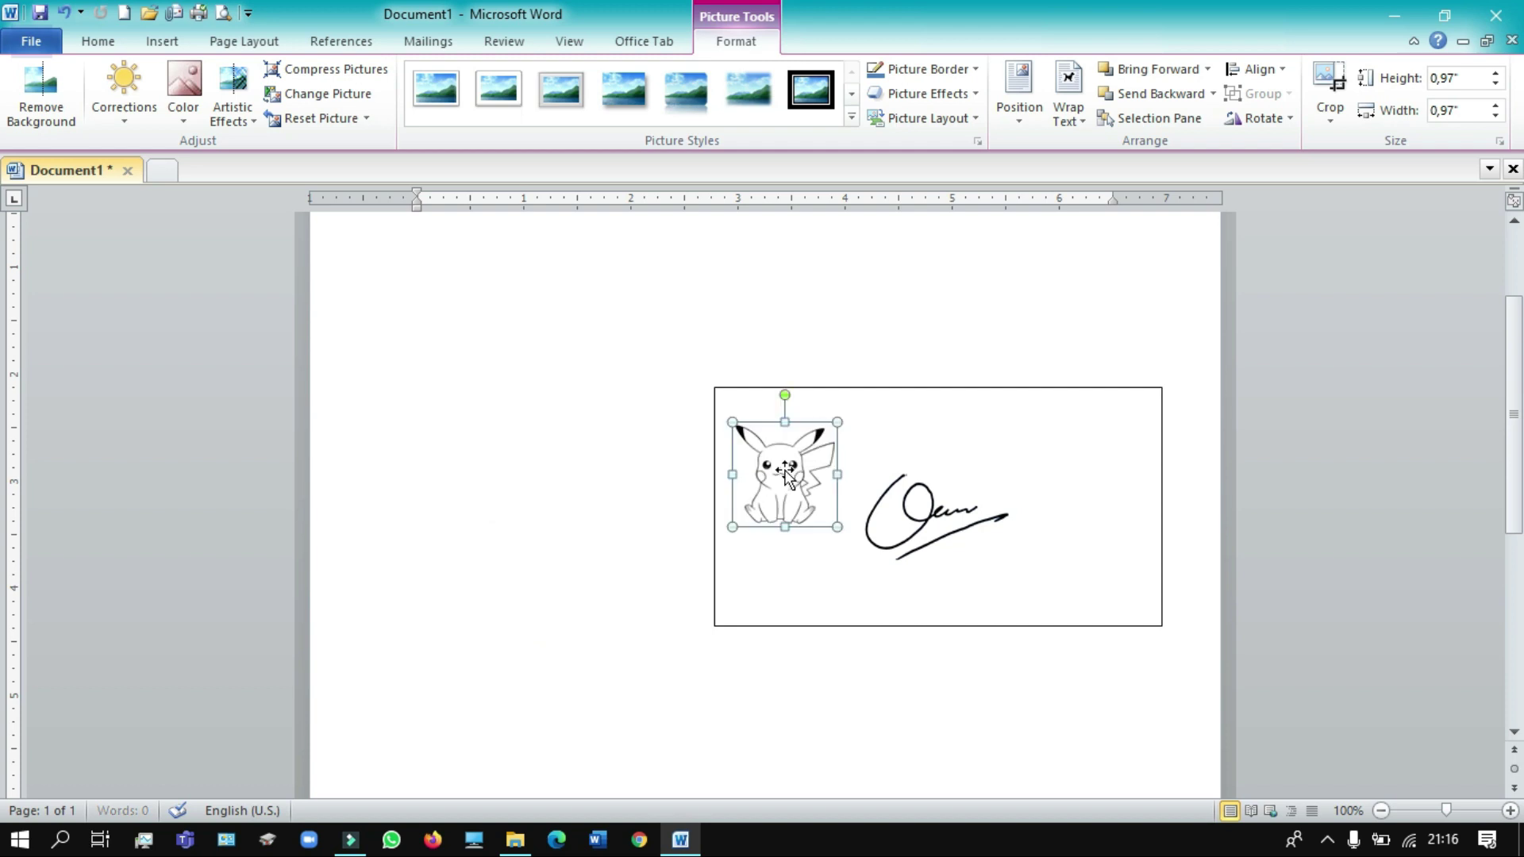
left_click(816, 592)
left_click(1089, 310)
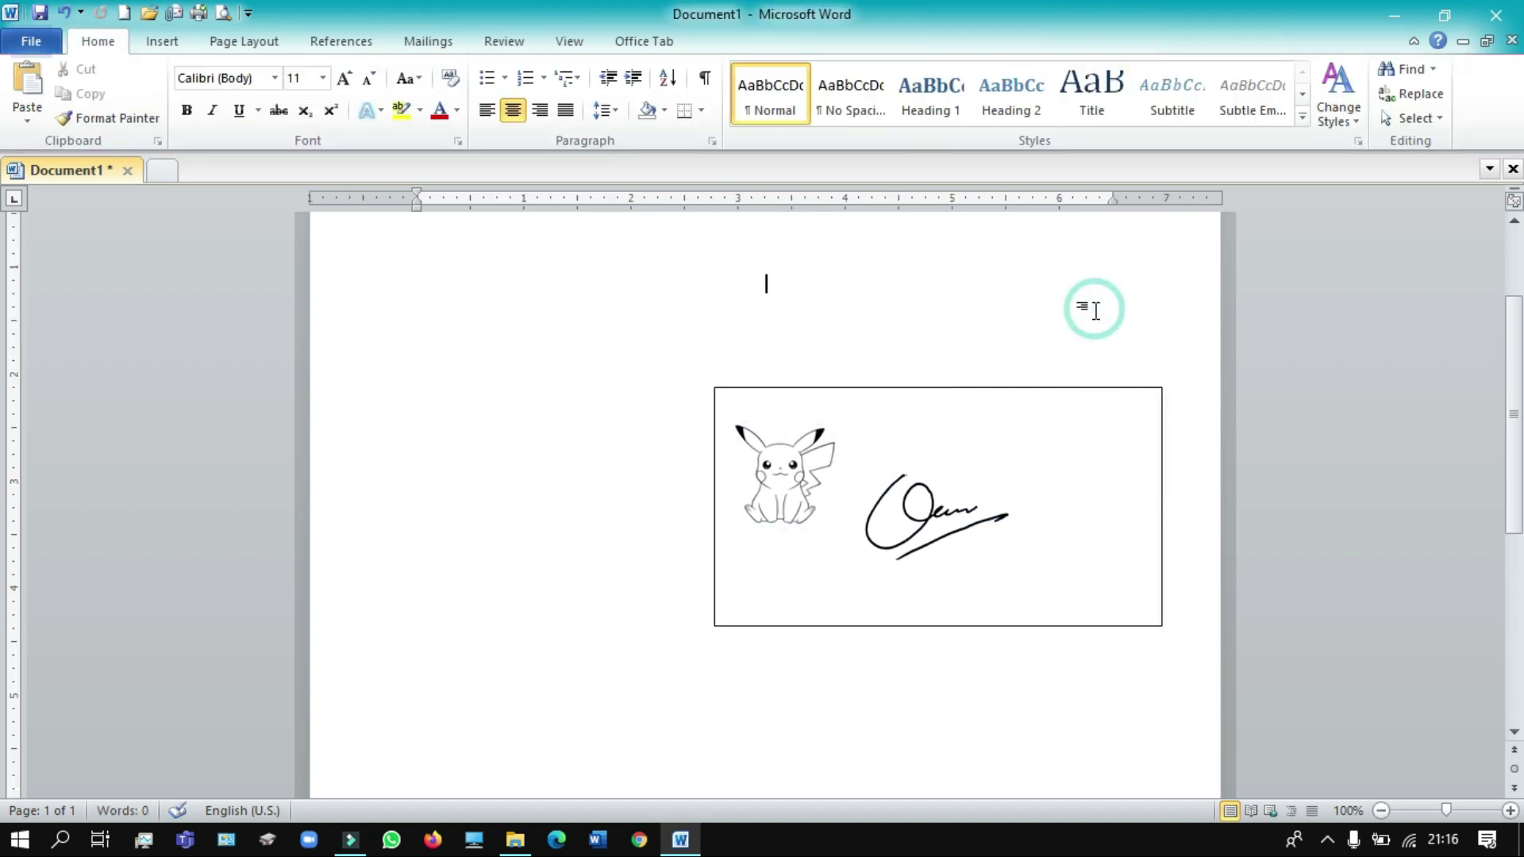